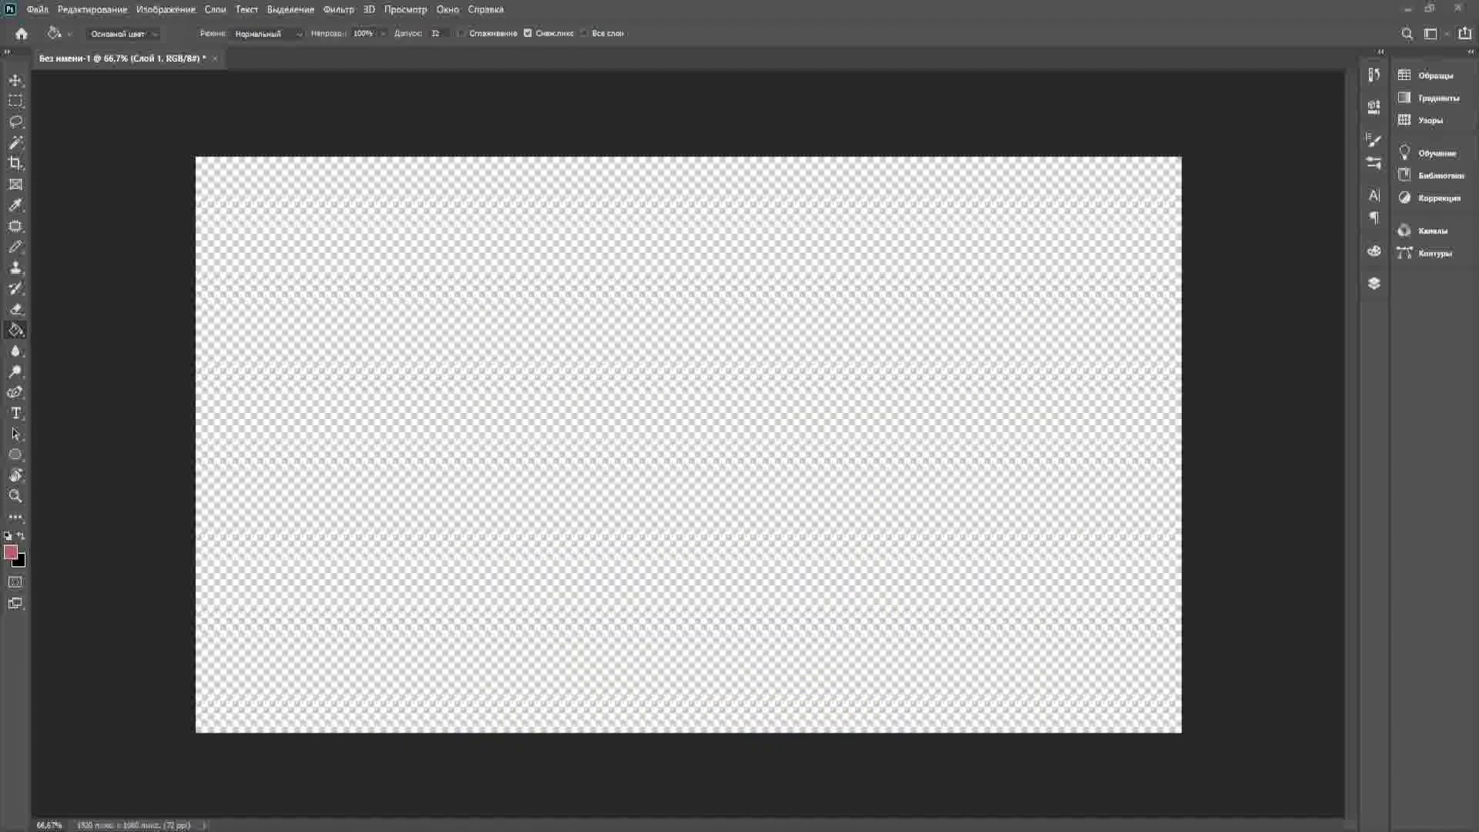
- Enlarge and position the placed Archduchy of Ukraine map so it covers the whole canvas
left_click_drag(755, 663, 752, 645)
left_click_drag(811, 532, 1070, 722)
left_click_drag(917, 592, 811, 465)
left_click_drag(964, 592, 1117, 688)
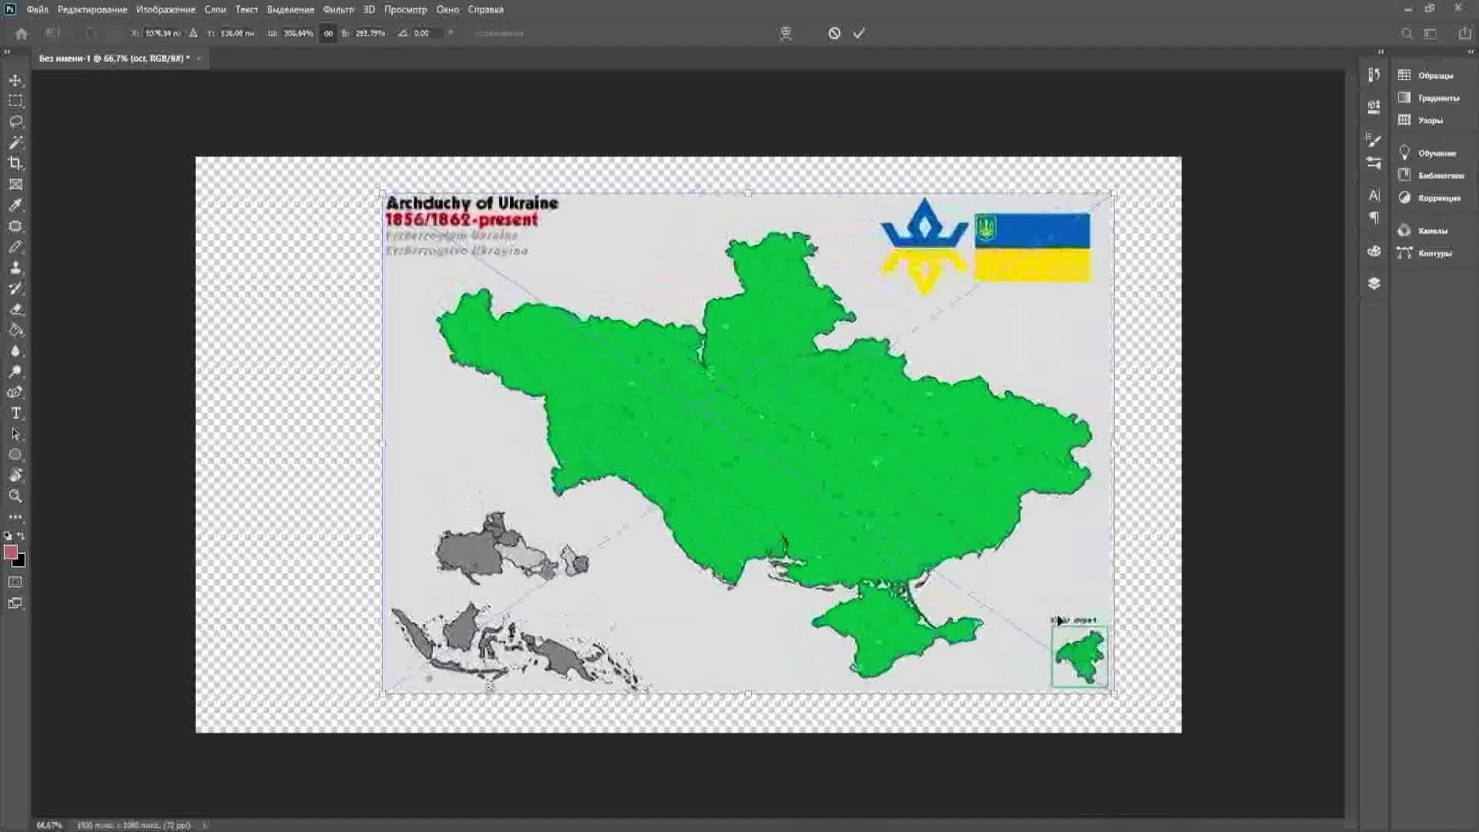
left_click_drag(917, 509, 734, 472)
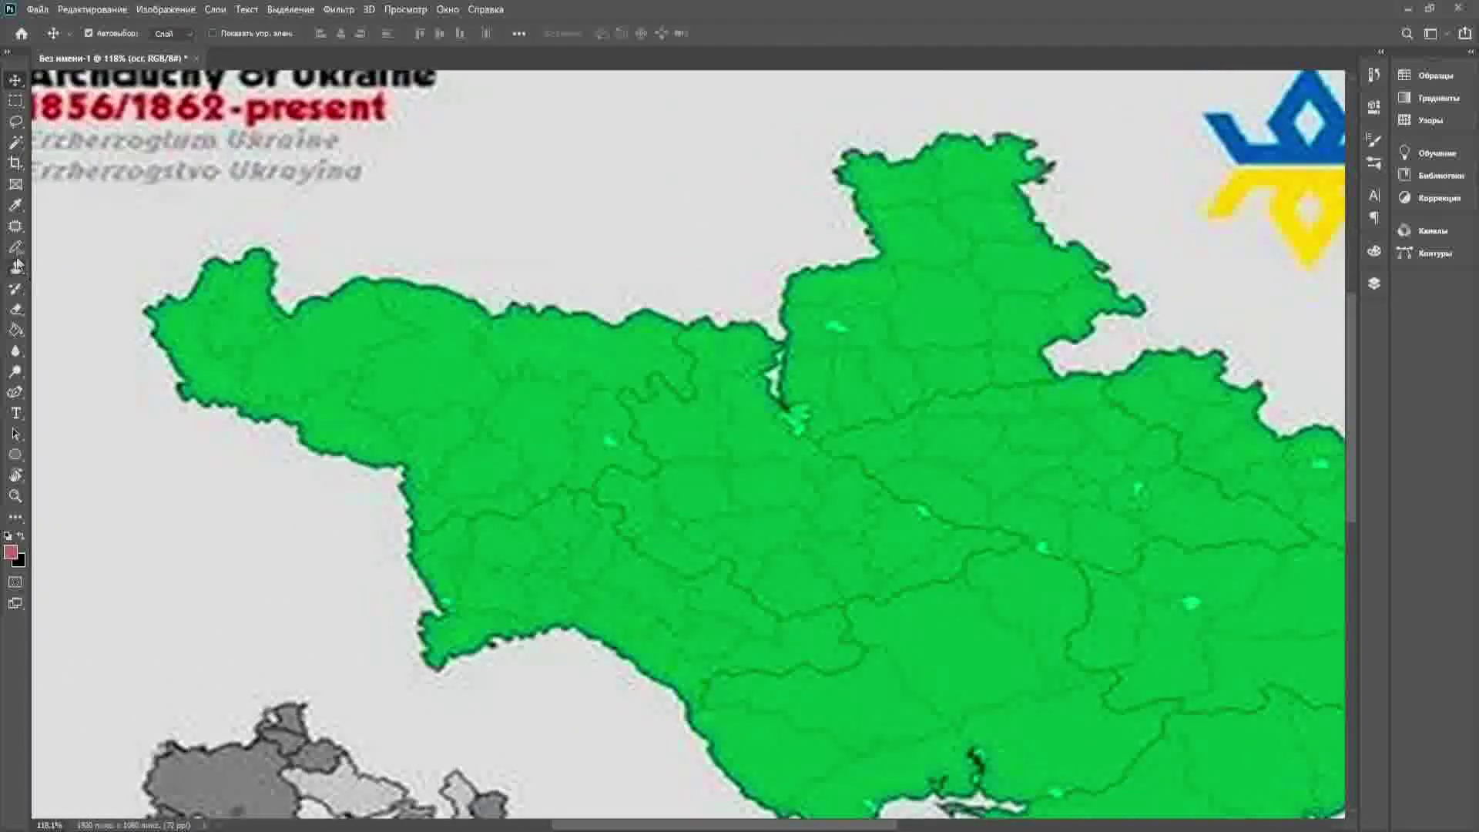
- With the Pencil in default black, trace the lower border of the green territory's western tip on the separate layer
left_click(15, 246)
left_click(7, 535)
scroll(693, 432, "up", 2)
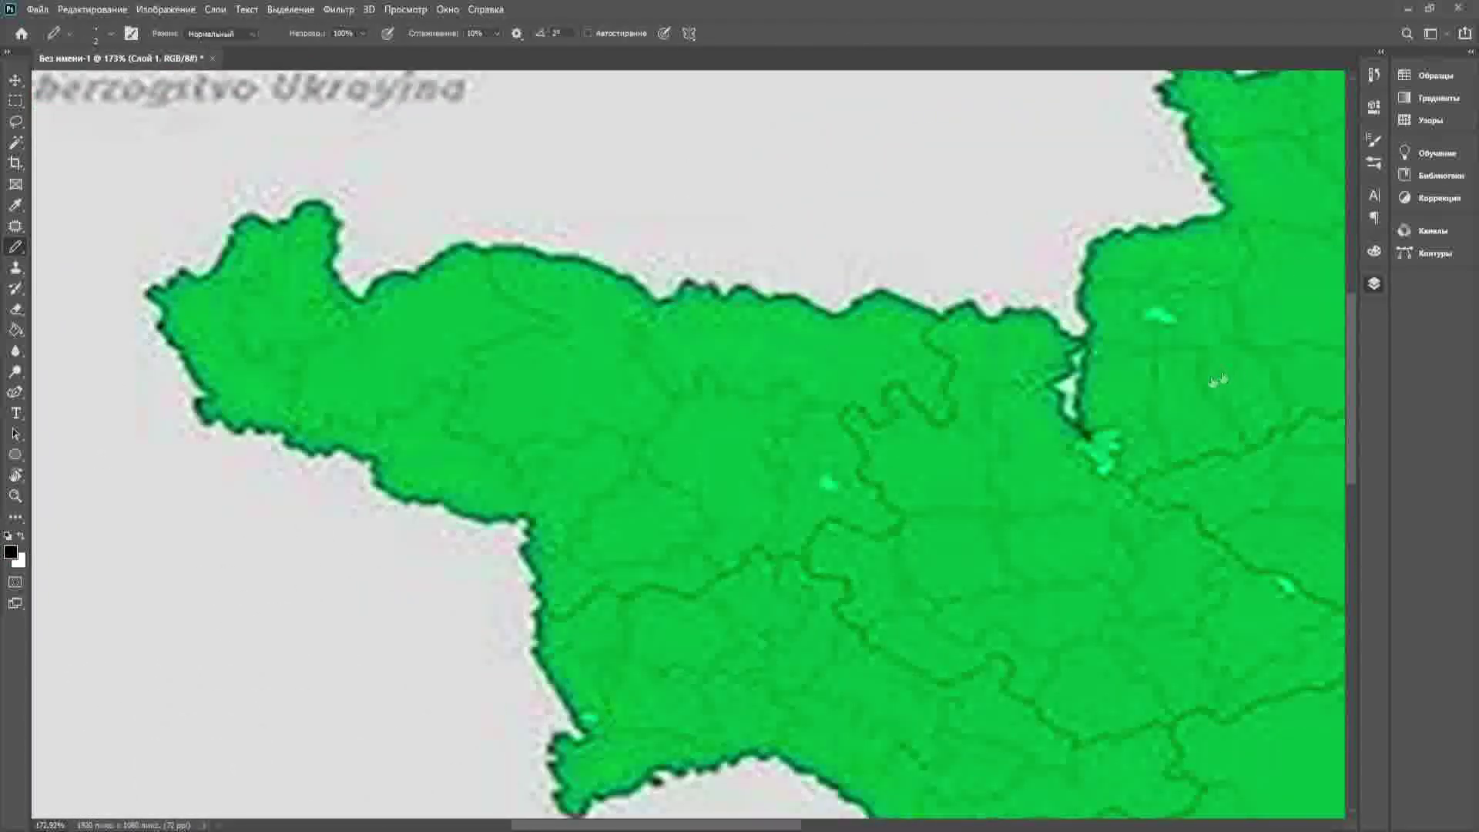
scroll(158, 289, "up", 5)
left_click_drag(185, 351, 212, 422)
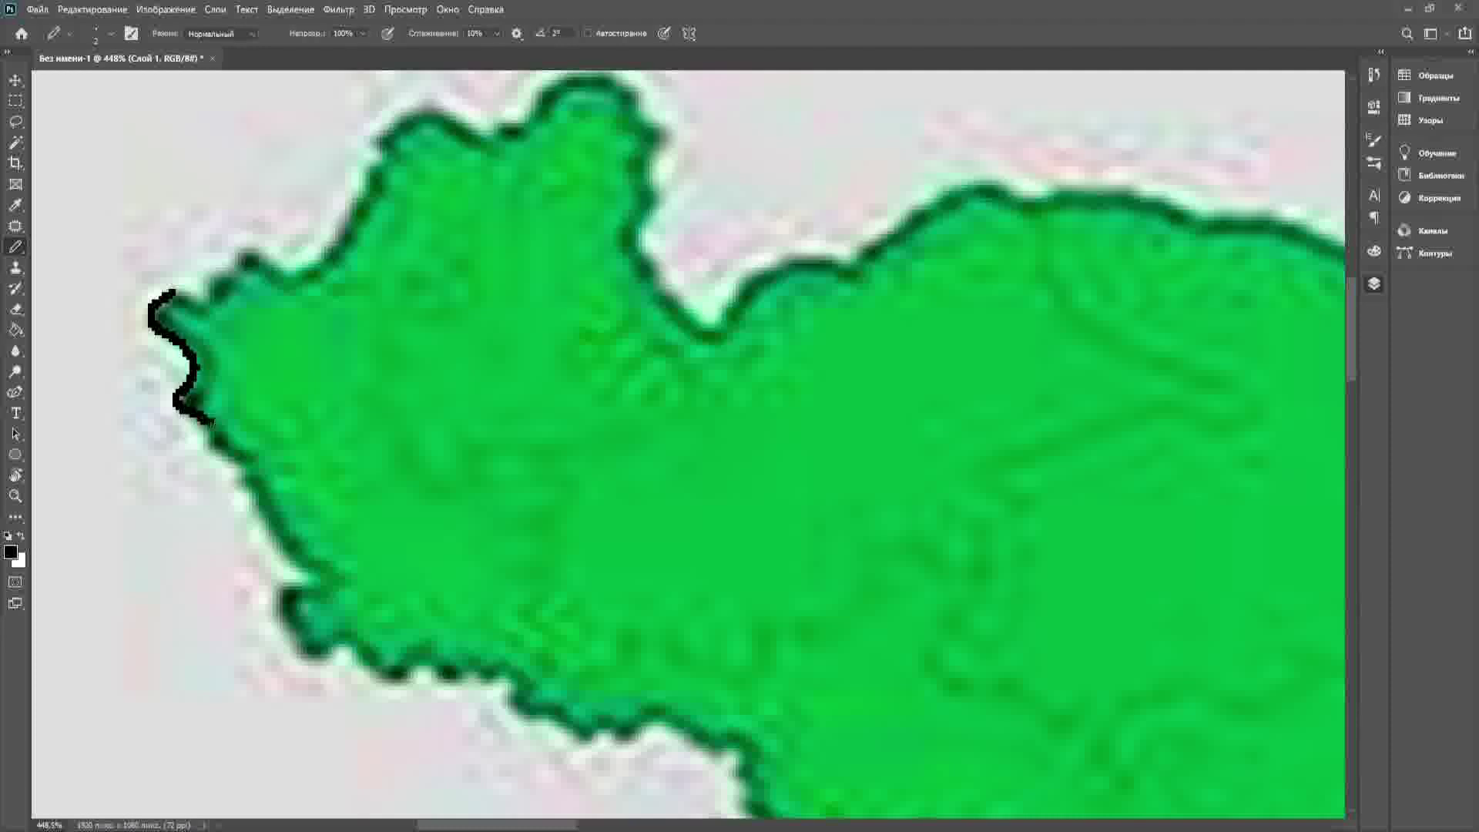
mouse_move(245, 487)
left_mouse_down()
mouse_move(272, 523)
mouse_move(270, 350)
mouse_move(317, 398)
mouse_move(275, 422)
mouse_move(311, 477)
mouse_move(489, 501)
mouse_move(588, 557)
mouse_move(661, 536)
mouse_move(745, 579)
mouse_move(739, 624)
mouse_move(791, 664)
left_mouse_up()
- Continue the black outline along the southwestern border, around the inner corner and down its steep western edge
scroll(251, 509, "down", 3)
scroll(731, 557, "down", 7)
scroll(591, 475, "up", 5)
scroll(591, 473, "up", 2)
mouse_move(374, 466)
left_mouse_down()
mouse_move(546, 523)
mouse_move(665, 520)
mouse_move(670, 604)
left_mouse_up()
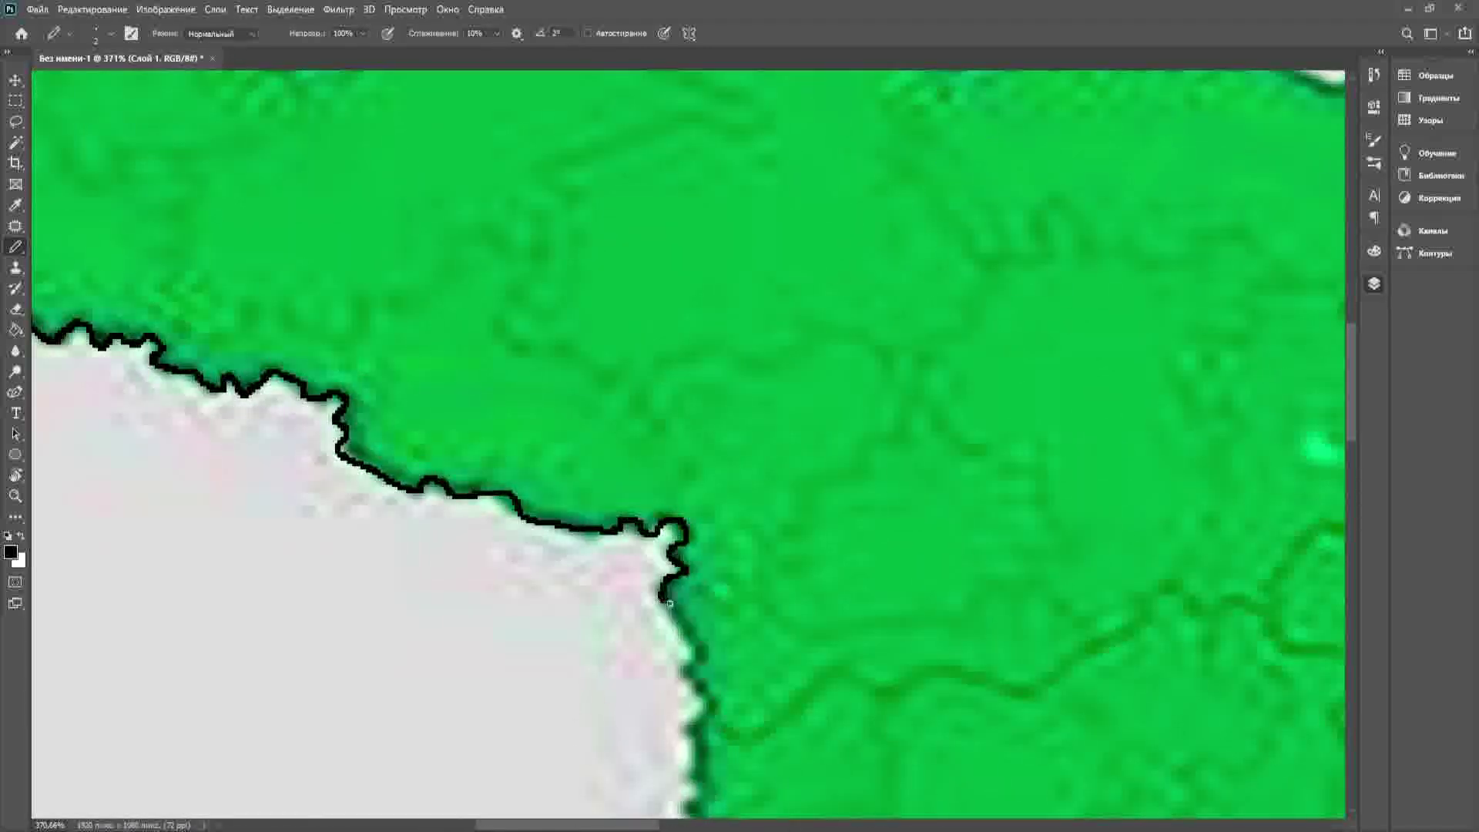
mouse_move(699, 685)
left_mouse_down()
mouse_move(697, 734)
mouse_move(691, 417)
mouse_move(685, 485)
mouse_move(798, 647)
mouse_move(775, 672)
mouse_move(725, 671)
mouse_move(743, 700)
mouse_move(713, 722)
mouse_move(754, 752)
mouse_move(768, 497)
mouse_move(727, 525)
mouse_move(790, 577)
mouse_move(817, 526)
mouse_move(895, 524)
mouse_move(979, 475)
mouse_move(1019, 483)
left_mouse_up()
- Outline the territory's southwestern corner and the jagged border running east from it
scroll(1110, 515, "down", 10)
scroll(693, 502, "up", 6)
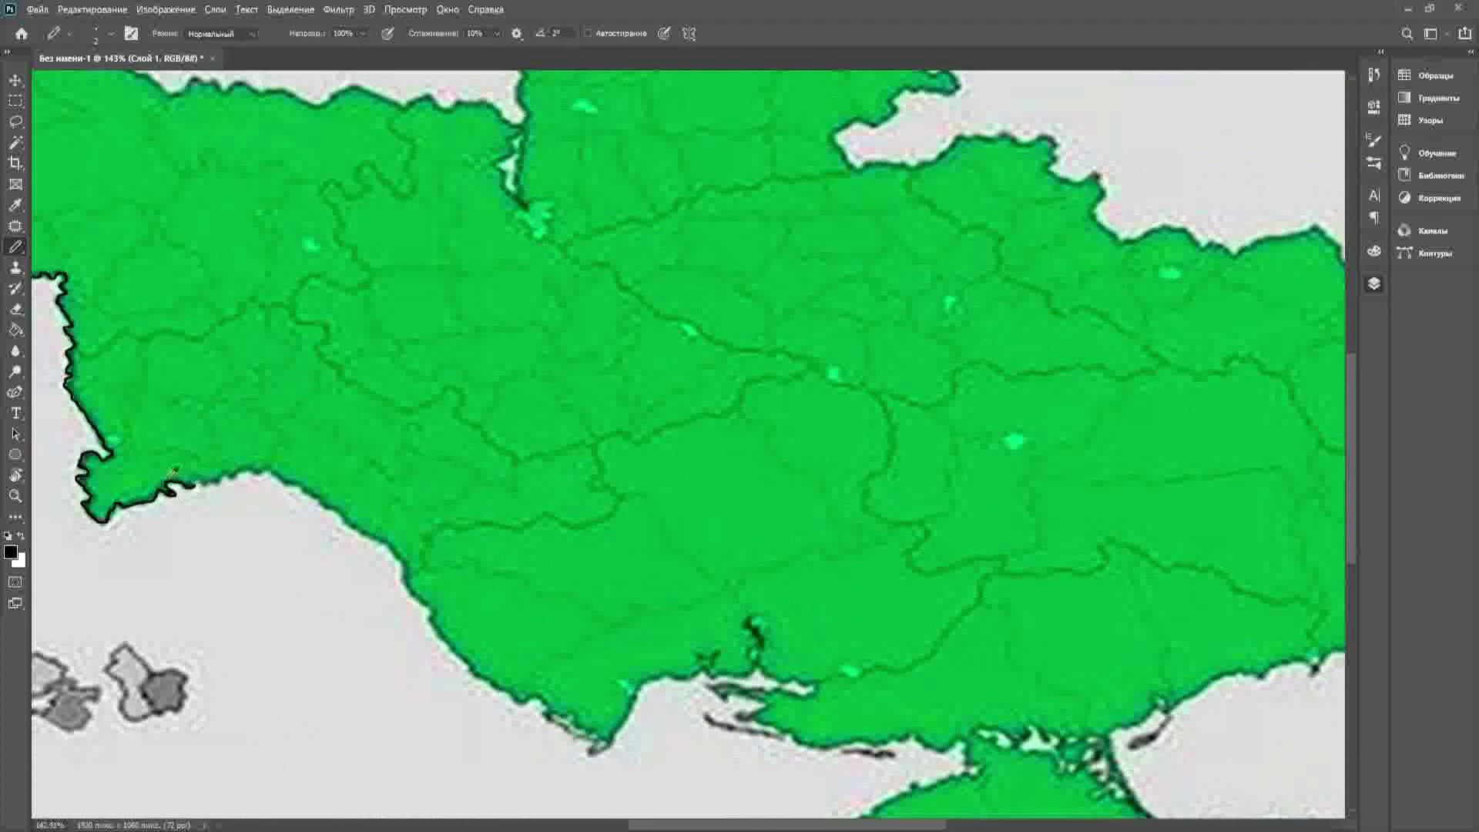
scroll(174, 471, "up", 3)
mouse_move(158, 493)
left_mouse_down()
mouse_move(327, 493)
mouse_move(458, 466)
mouse_move(596, 526)
mouse_move(890, 732)
left_mouse_up()
- Trace the southwestern border down to the river delta, including the delta's small islands
scroll(890, 729, "down", 6)
left_click_drag(672, 826, 728, 828)
mouse_move(404, 231)
left_mouse_down()
mouse_move(440, 323)
mouse_move(515, 389)
mouse_move(505, 421)
mouse_move(653, 592)
mouse_move(792, 676)
mouse_move(863, 669)
left_mouse_up()
scroll(863, 669, "down", 4)
left_click_drag(862, 507, 884, 576)
mouse_move(990, 605)
left_mouse_down()
mouse_move(1024, 644)
mouse_move(1026, 684)
mouse_move(1056, 638)
left_mouse_up()
scroll(1075, 647, "up", 11)
scroll(905, 532, "down", 10)
left_click_drag(894, 538, 902, 535)
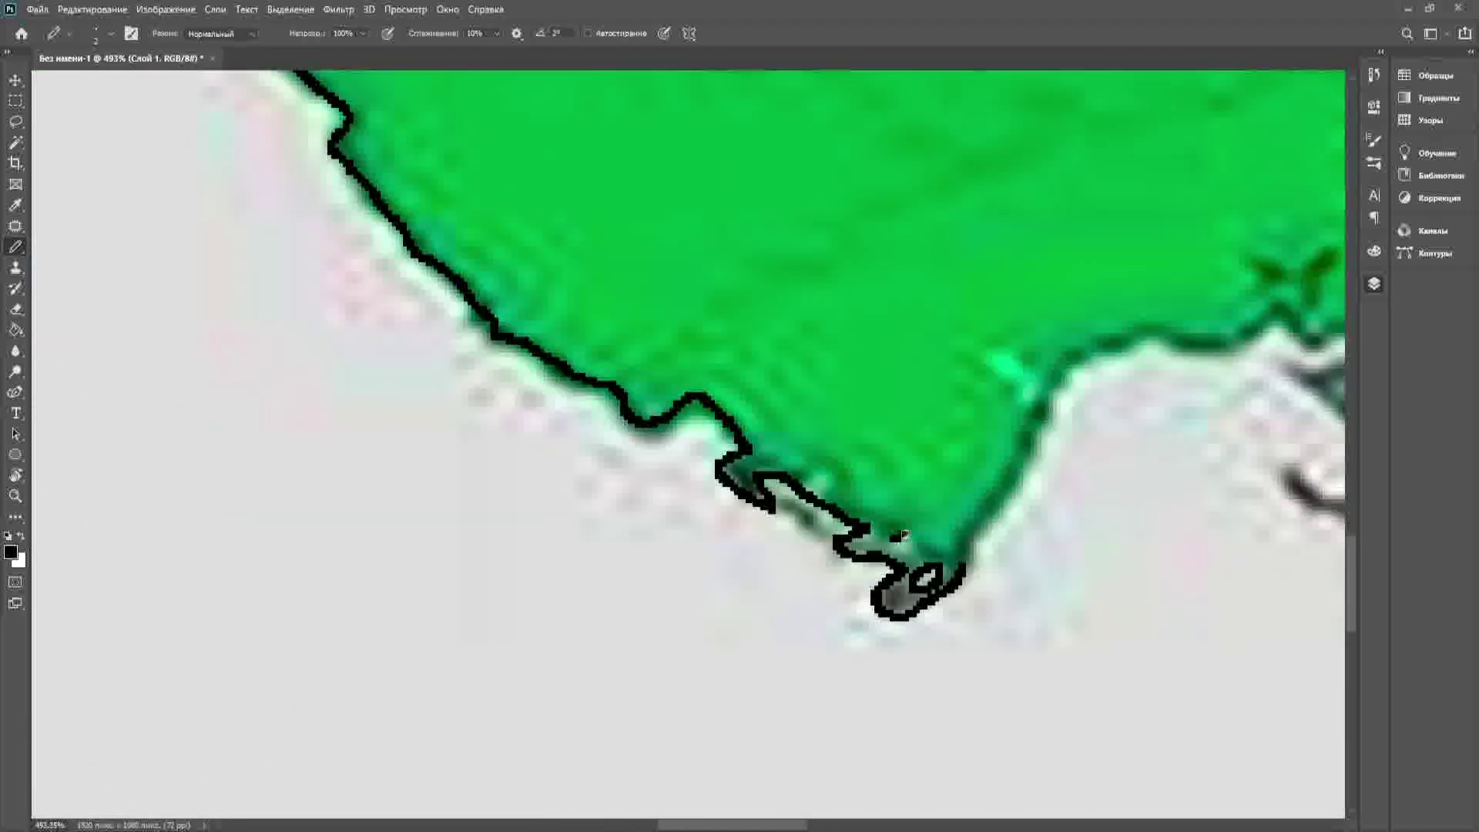
- Outline the small bright lake beside the river delta and trace the coast eastward from it
scroll(890, 547, "down", 5)
scroll(900, 577, "up", 3)
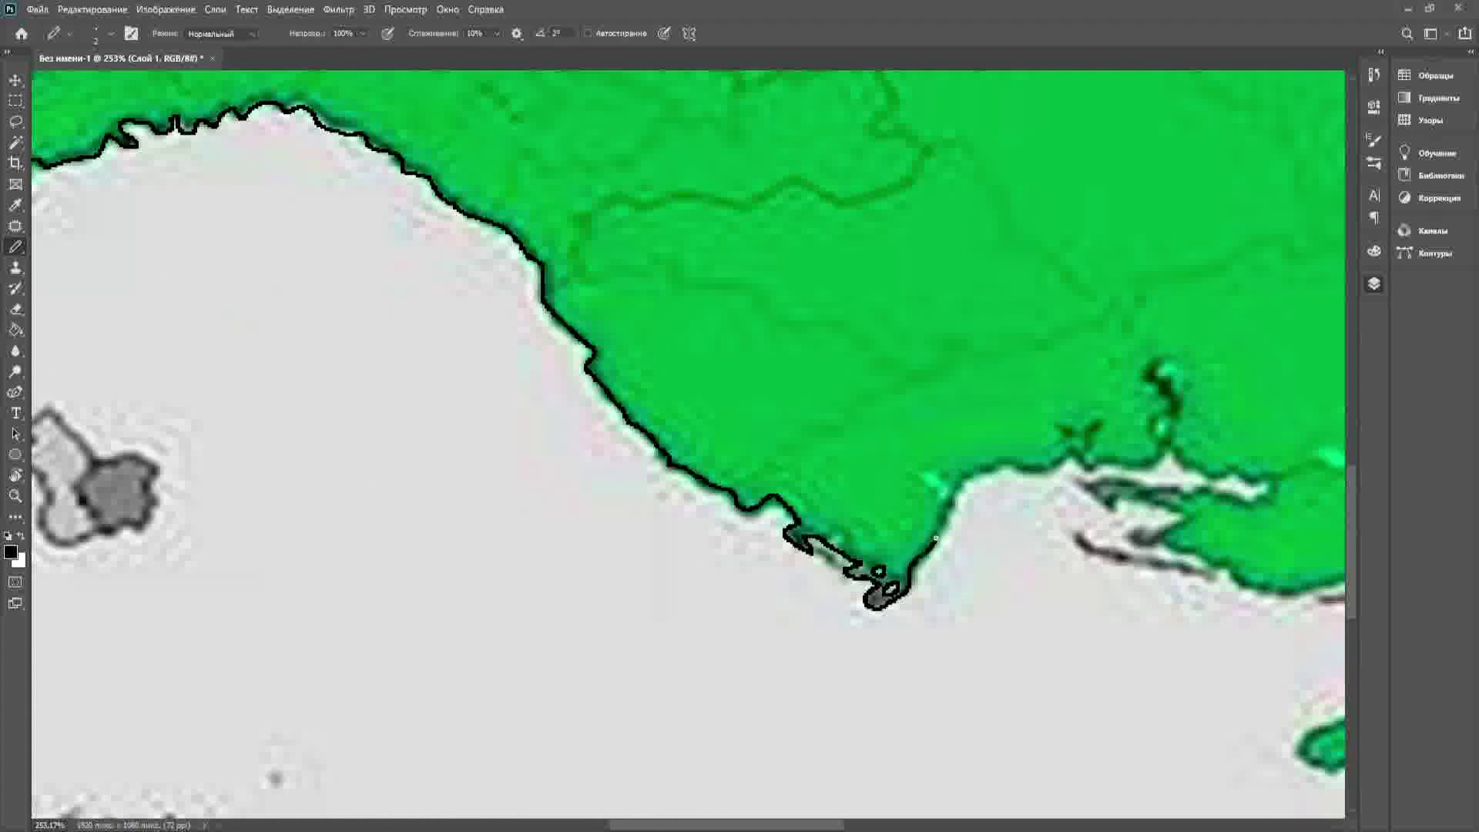
scroll(934, 545, "up", 4)
mouse_move(882, 424)
left_mouse_down()
mouse_move(964, 472)
mouse_move(884, 443)
left_mouse_up()
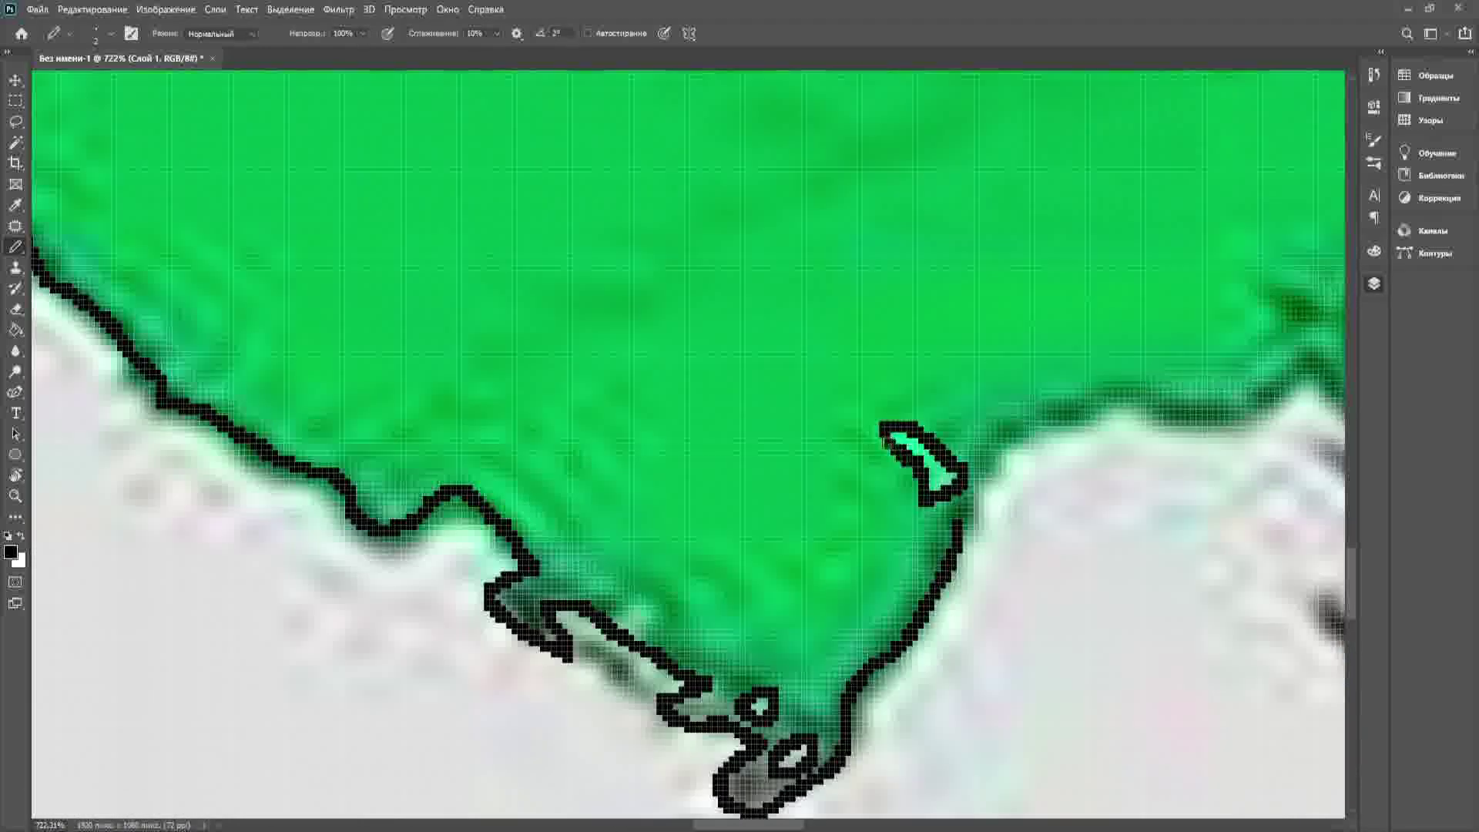
scroll(969, 531, "down", 5)
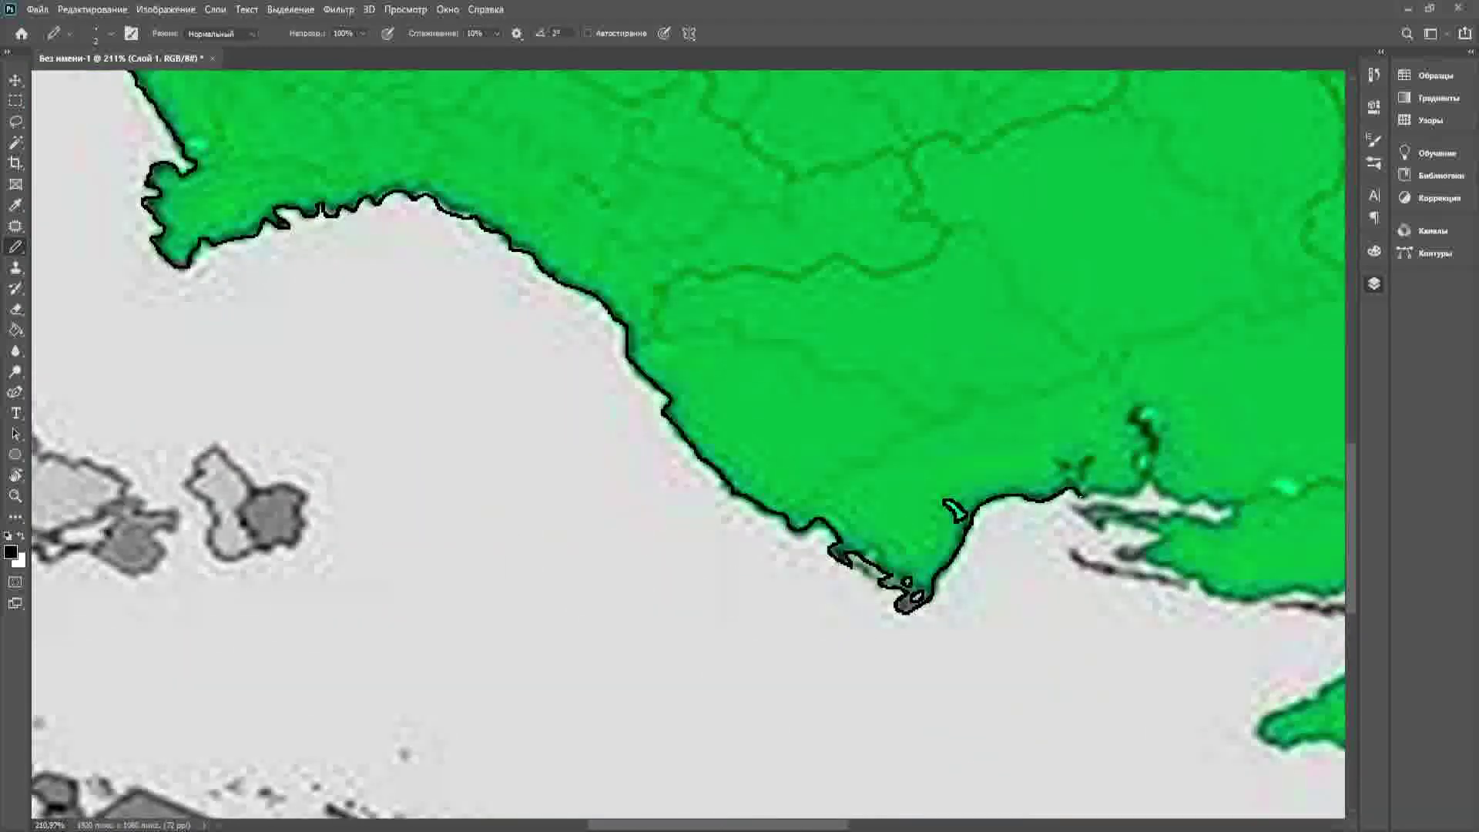
scroll(1175, 521, "up", 4)
- Trace the estuary inlet, its two small inland lakes and the hooked peninsula on the southern coast
scroll(642, 521, "down", 3)
mouse_move(642, 521)
left_mouse_down()
mouse_move(705, 533)
mouse_move(737, 508)
left_mouse_up()
mouse_move(803, 548)
left_mouse_down()
mouse_move(896, 571)
mouse_move(611, 559)
mouse_move(660, 597)
mouse_move(761, 602)
mouse_move(706, 621)
left_mouse_up()
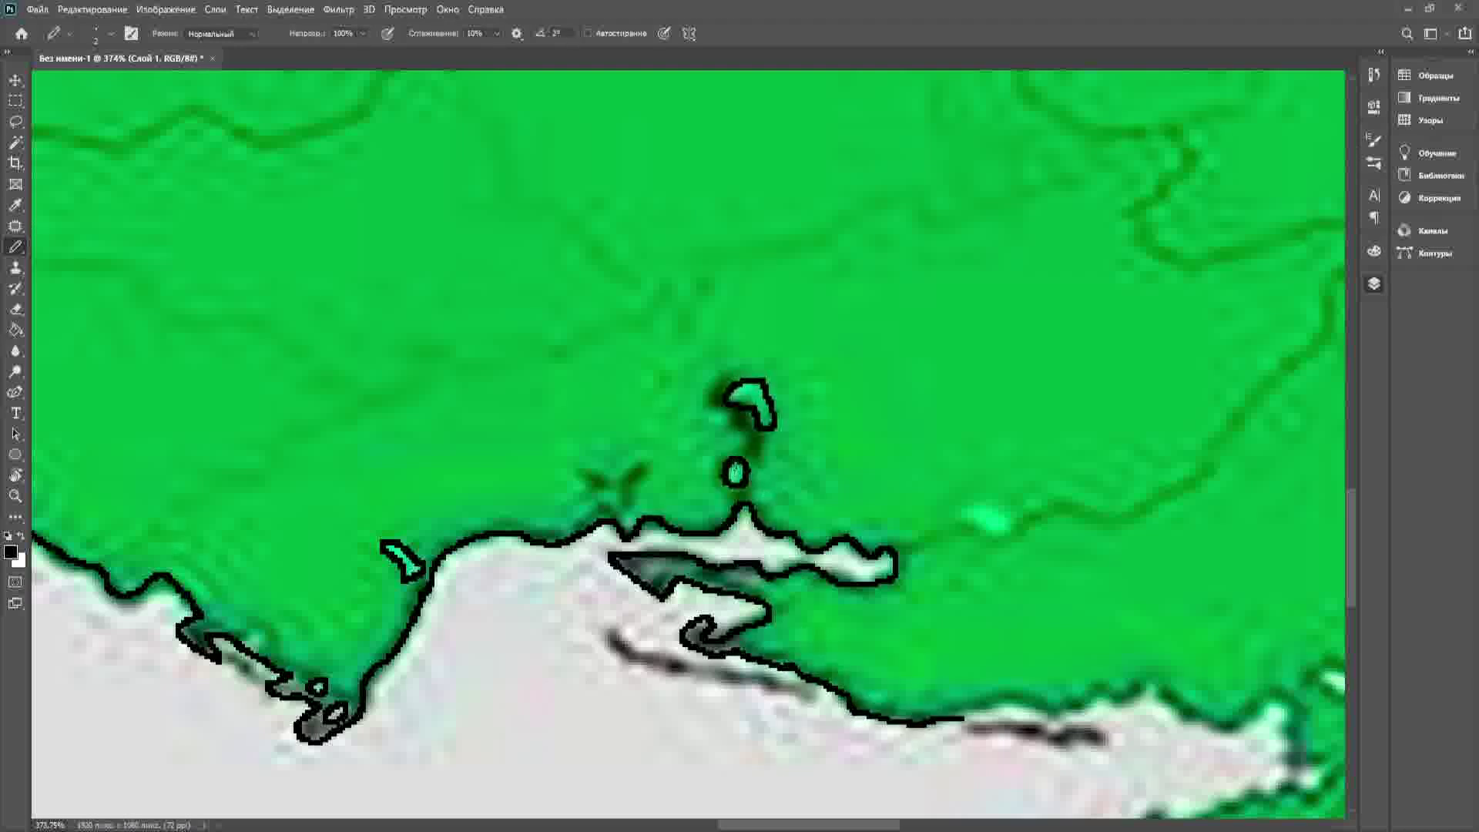
- Outline the bright lake east of the estuary, then trace the coast around the bay to the southern peninsula's western cape
scroll(822, 493, "down", 14)
scroll(859, 514, "up", 13)
left_click_drag(777, 442, 817, 446)
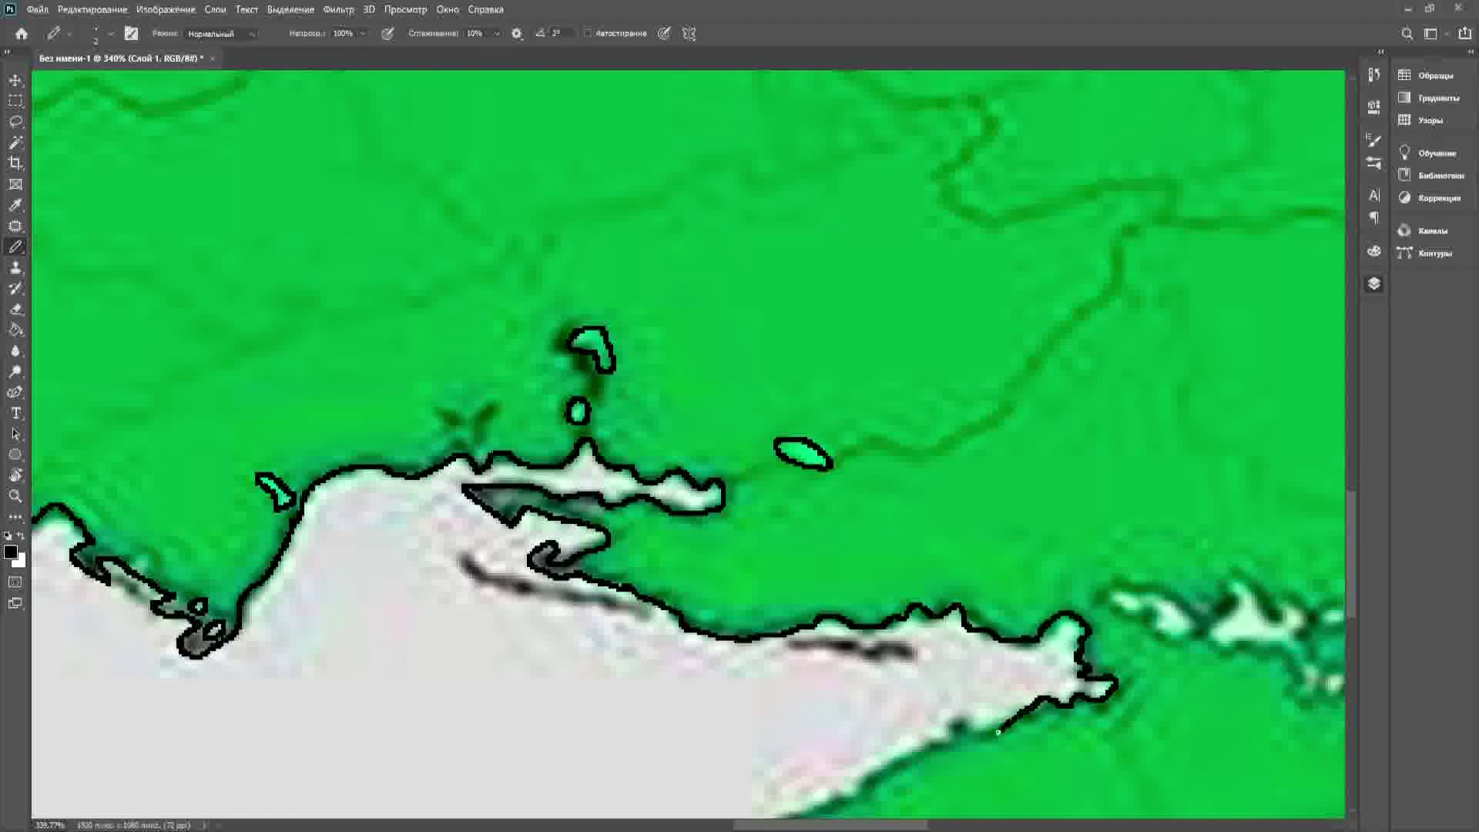
scroll(945, 745, "down", 3)
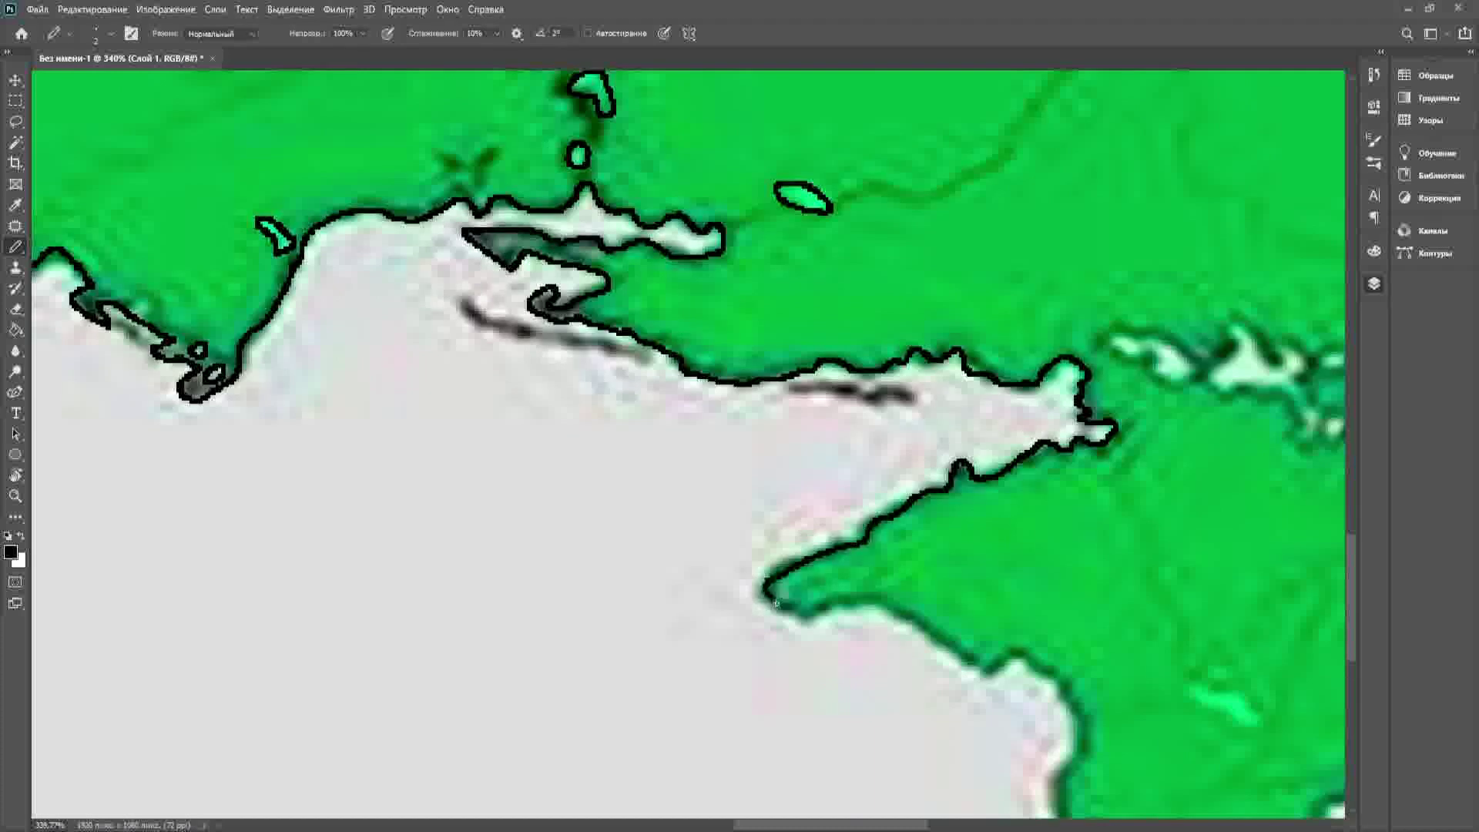
mouse_move(838, 601)
left_mouse_down()
mouse_move(893, 613)
mouse_move(964, 656)
mouse_move(1012, 650)
mouse_move(1060, 679)
left_mouse_up()
- Trace the southern peninsula's west coast down to its southwestern tip, including the small inlet there
scroll(1059, 679, "up", 3)
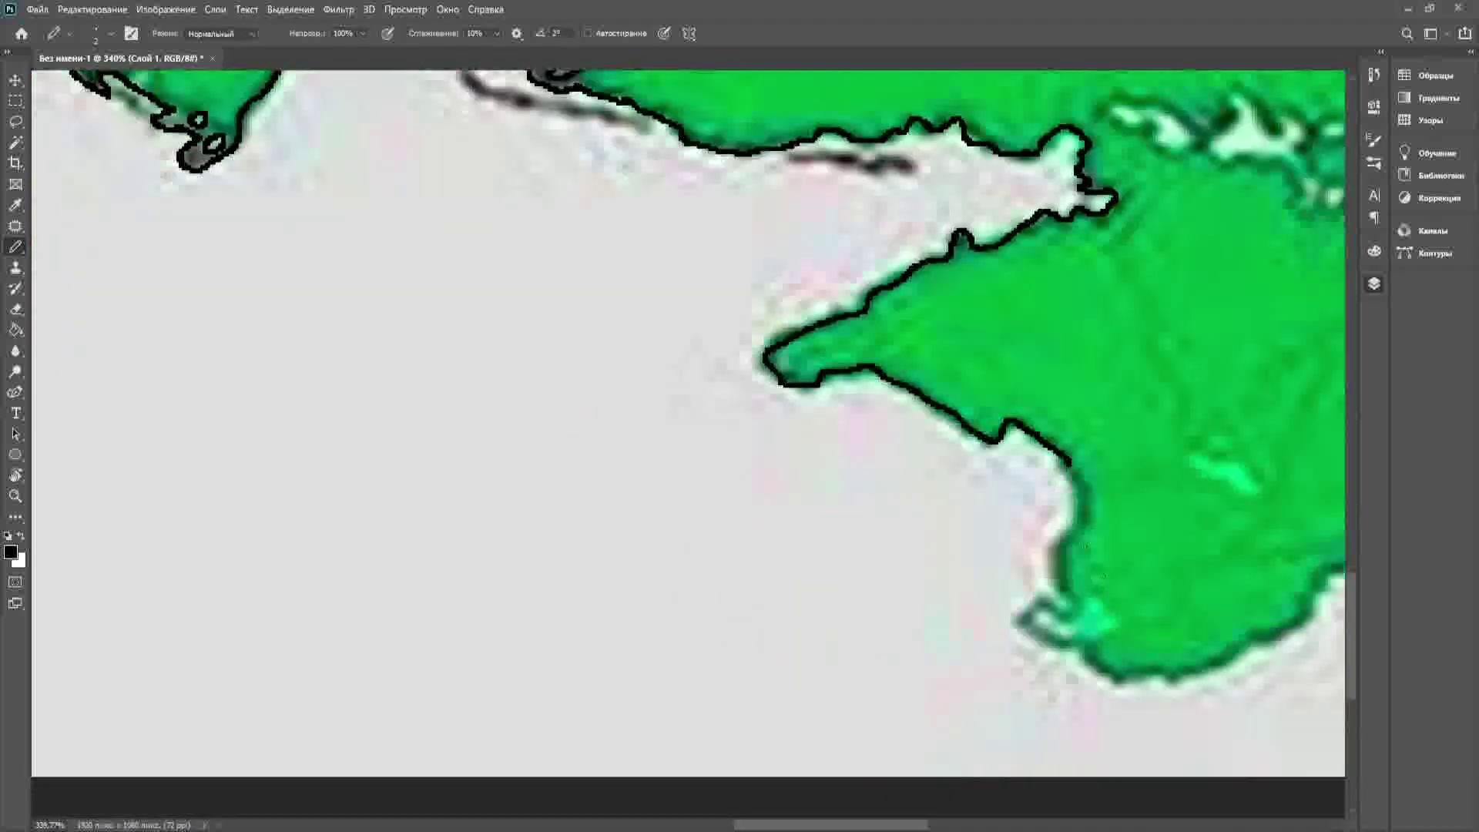
scroll(1126, 508, "down", 1)
mouse_move(1015, 409)
left_mouse_down()
mouse_move(1027, 499)
mouse_move(990, 579)
mouse_move(996, 656)
mouse_move(940, 646)
mouse_move(981, 703)
mouse_move(1173, 769)
left_mouse_up()
scroll(1159, 678, "down", 12)
scroll(1079, 678, "right", 7)
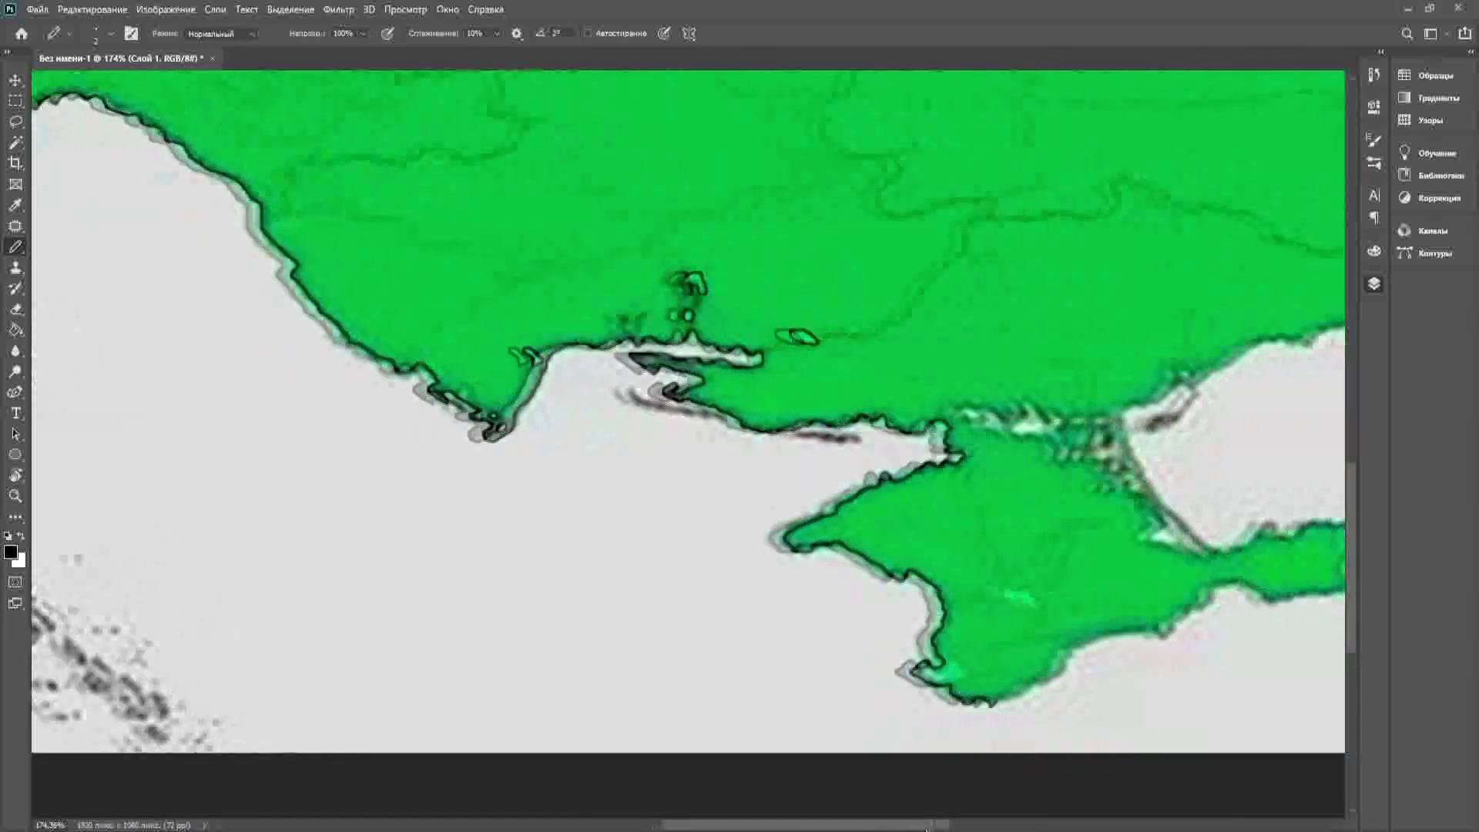
scroll(757, 679, "up", 1)
scroll(580, 682, "up", 4)
scroll(383, 657, "down", 5)
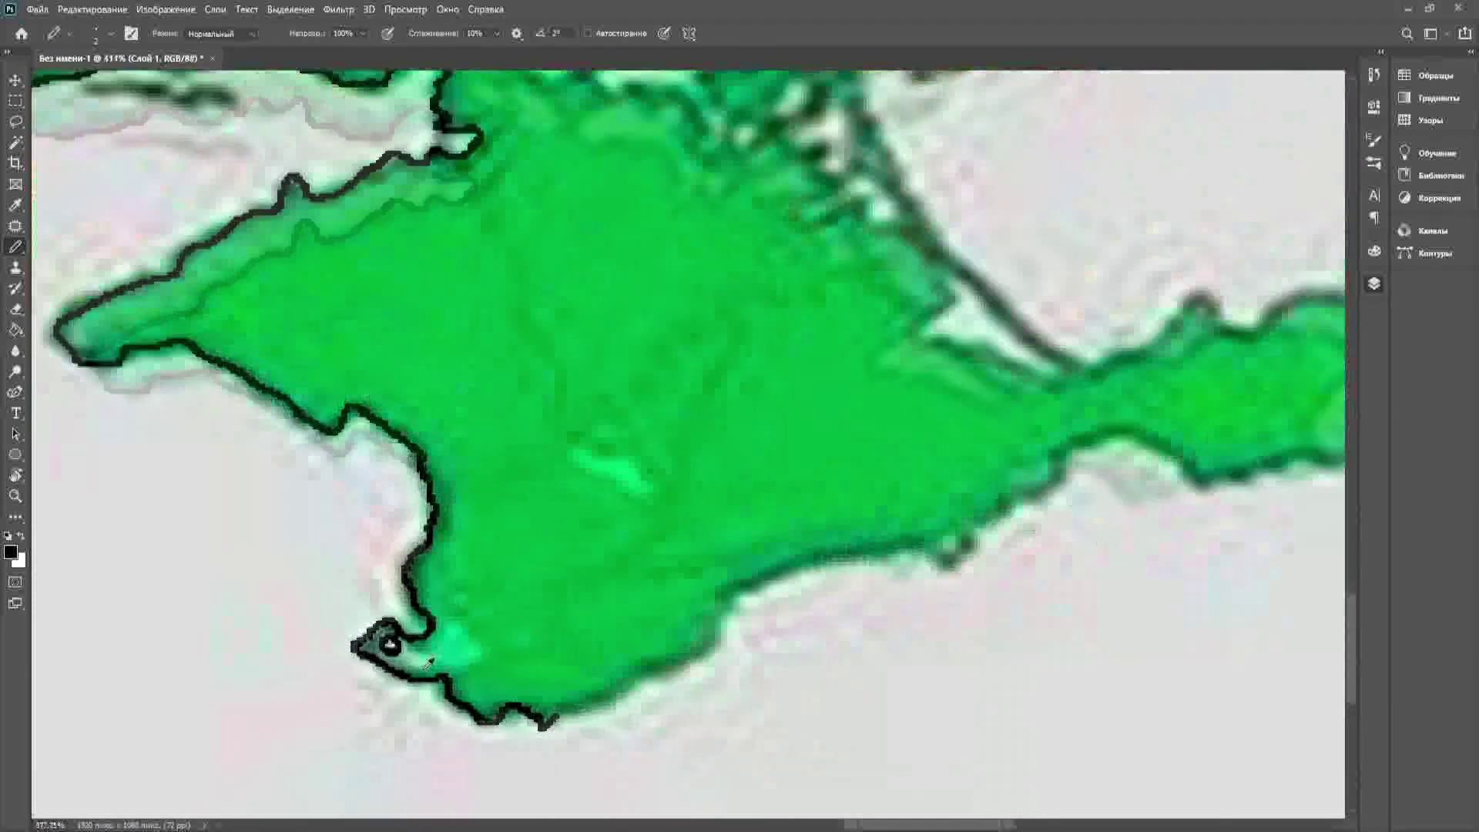
- Outline the southern peninsula's south coast eastward along the lower edge of its eastern arm
scroll(518, 617, "up", 1)
scroll(526, 614, "down", 4)
scroll(527, 614, "down", 2)
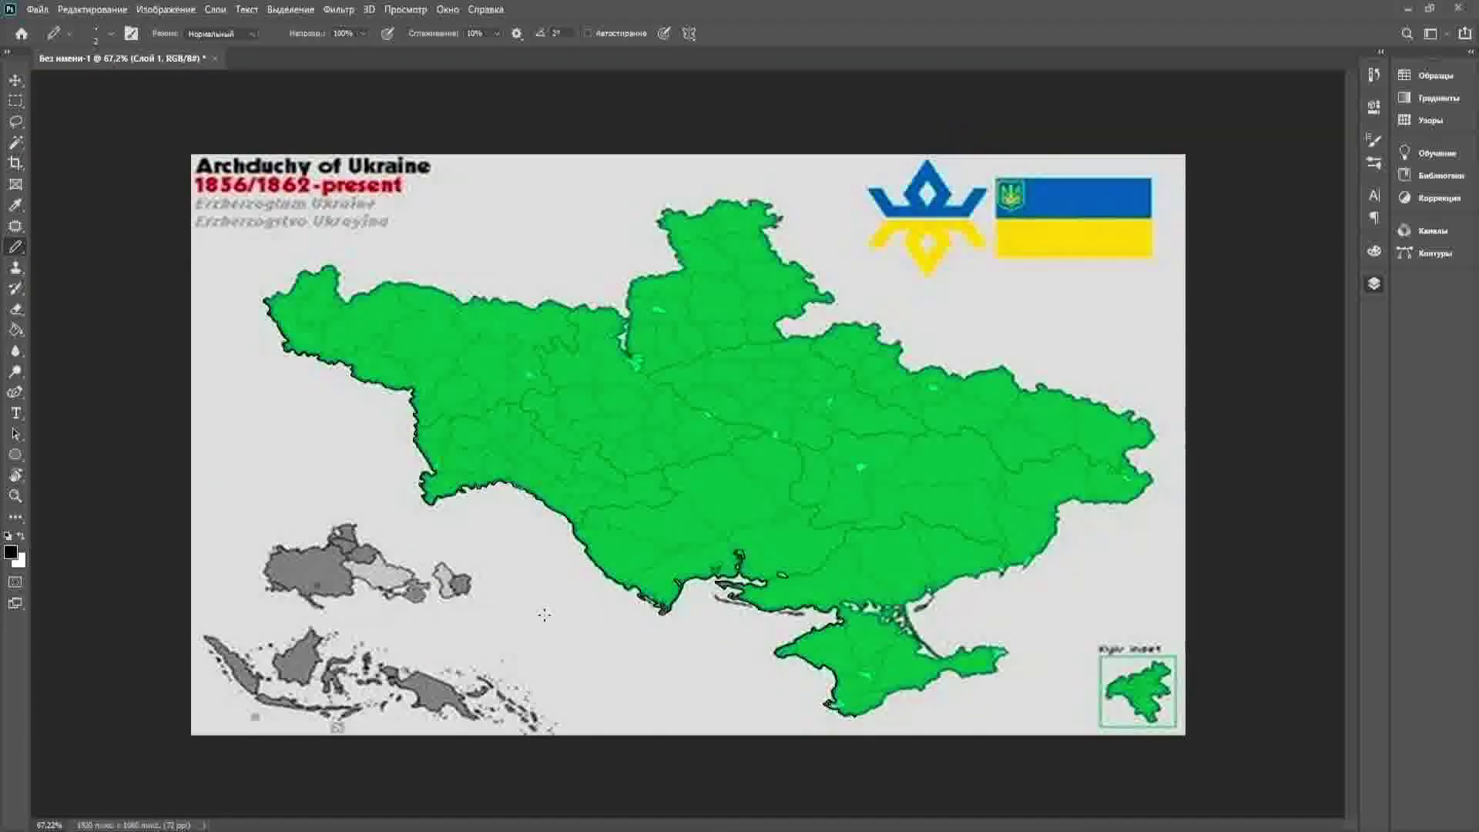
scroll(950, 694, "up", 6)
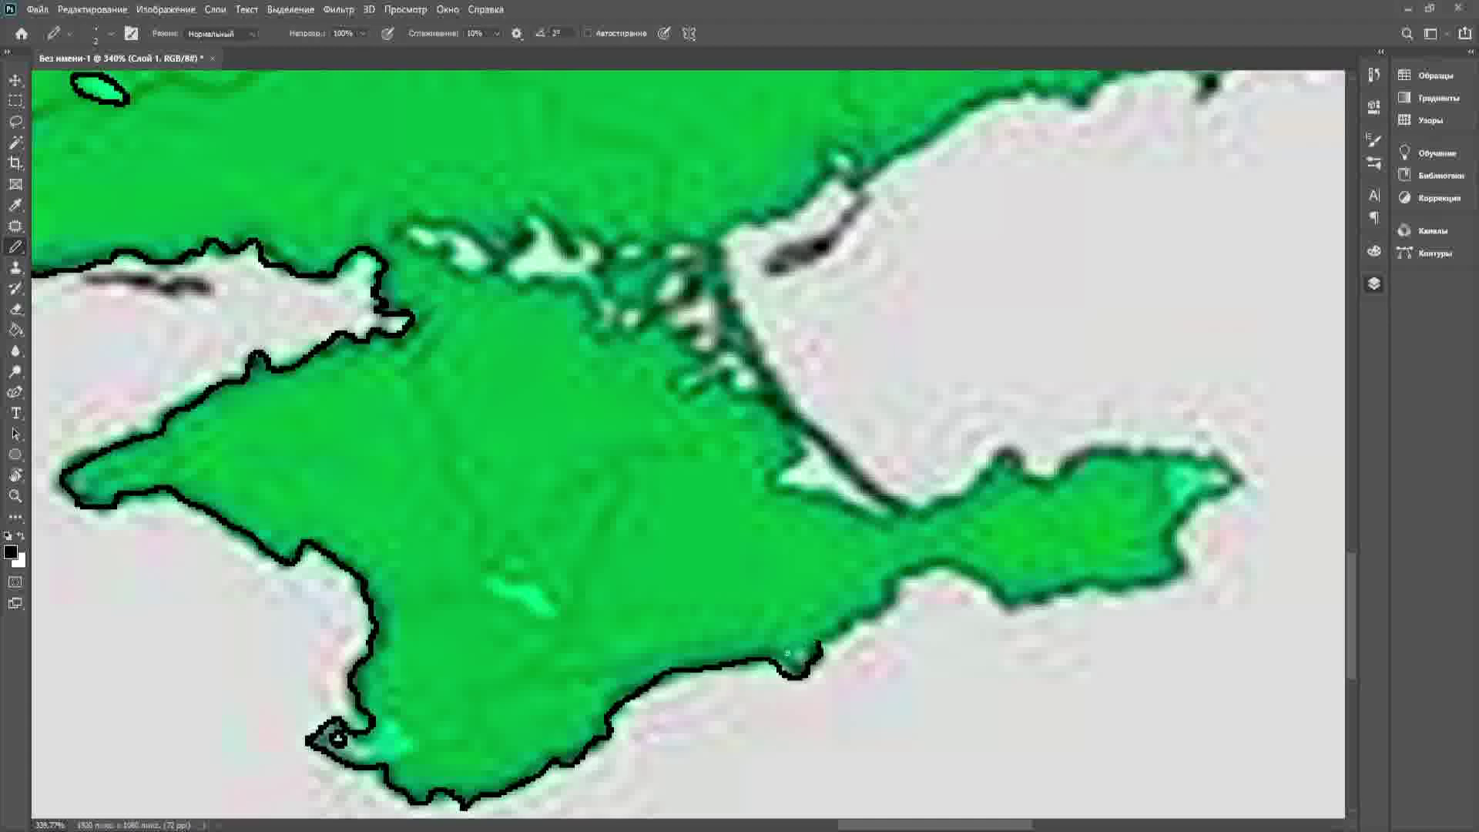
mouse_move(944, 565)
left_mouse_down()
mouse_move(1035, 601)
mouse_move(1114, 588)
left_mouse_up()
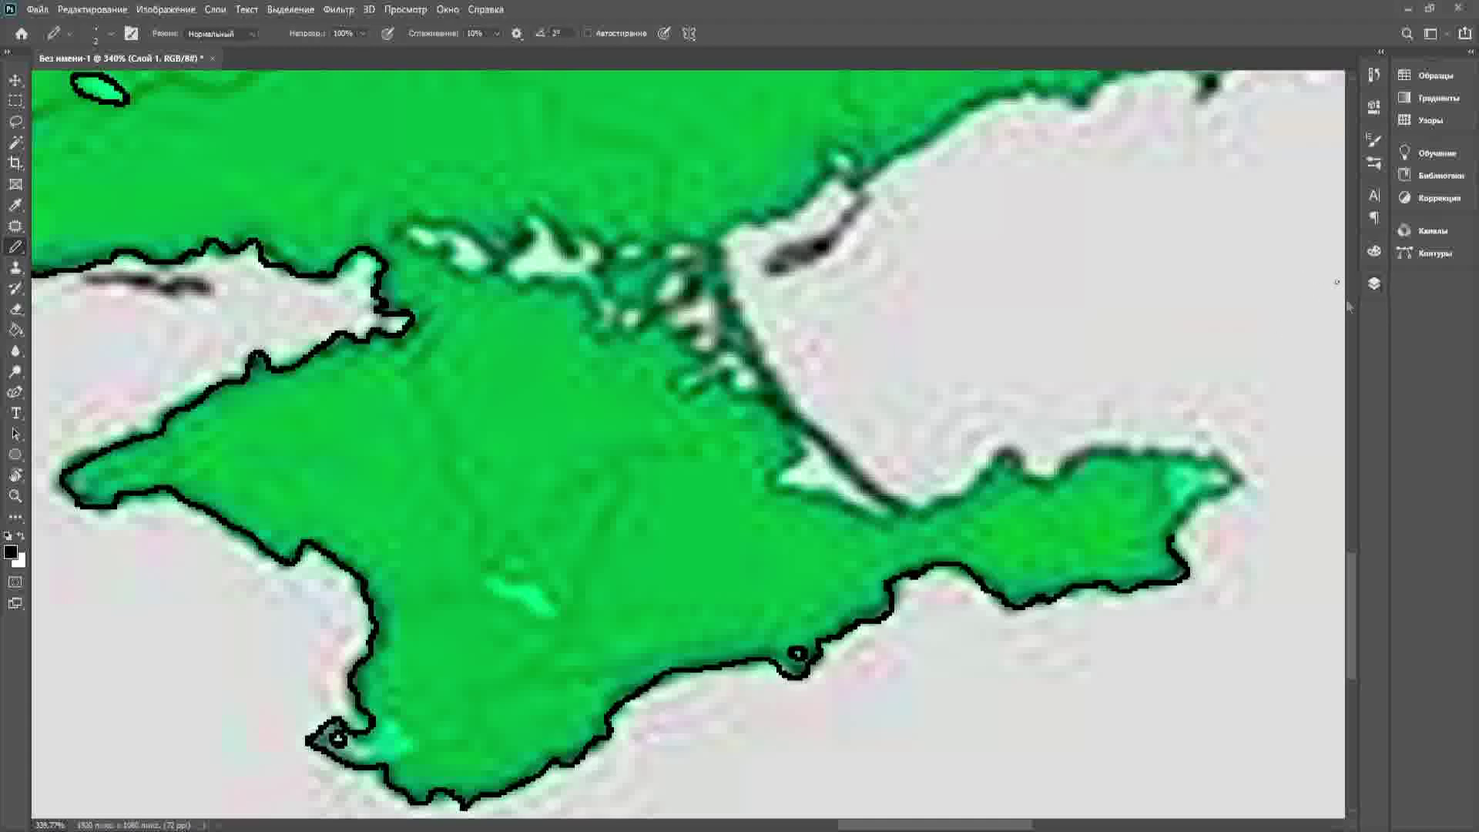
left_click_drag(875, 824, 925, 825)
left_click_drag(1351, 617, 1350, 588)
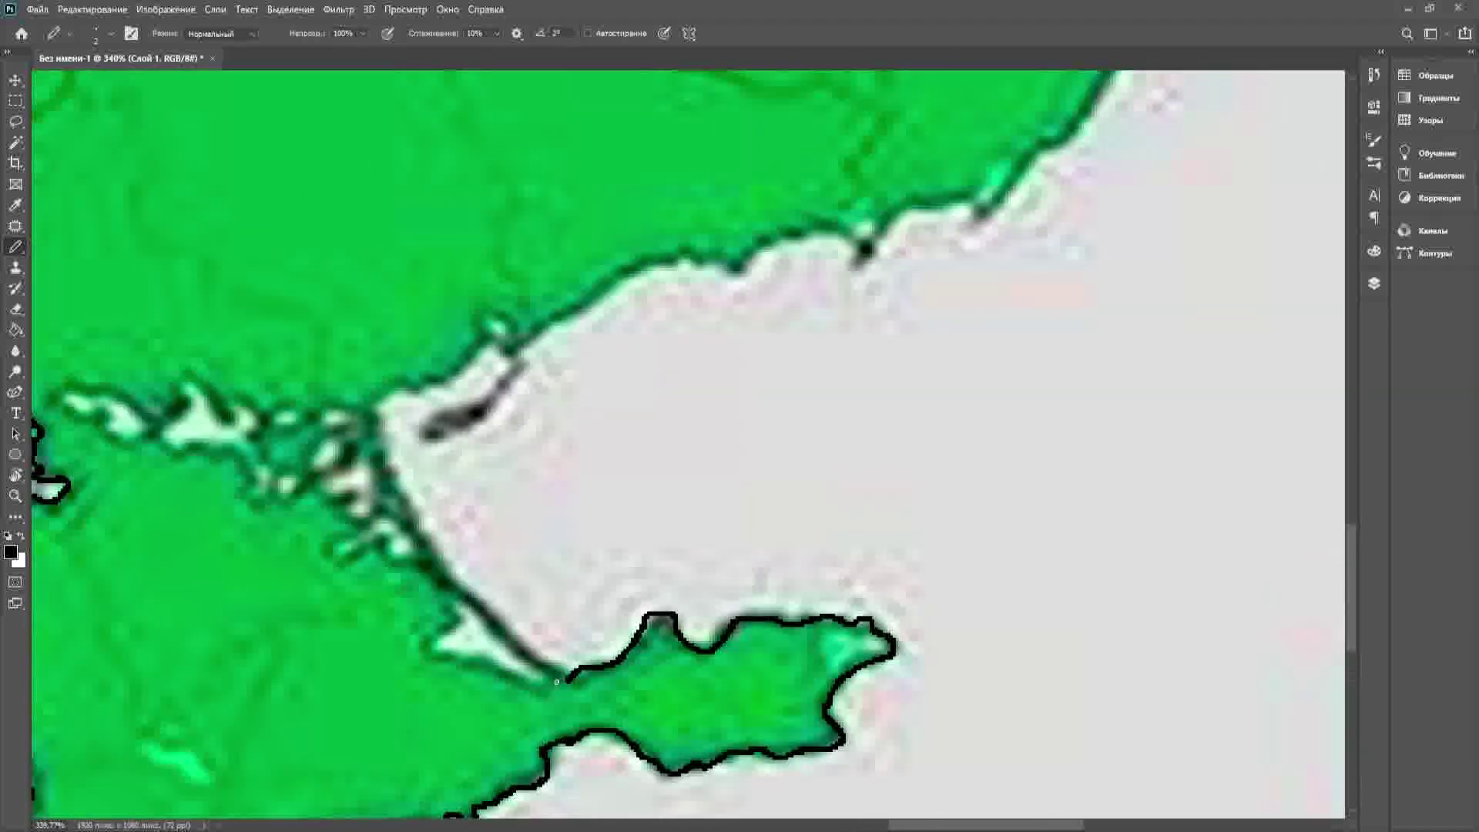
- Trace the base of the narrow eastern spit, the pale lagoon beside it and the isthmus lagoon's southern shore
scroll(446, 655, "up", 2)
mouse_move(446, 594)
left_mouse_down()
mouse_move(553, 678)
mouse_move(543, 620)
mouse_move(482, 548)
left_mouse_up()
mouse_move(568, 700)
left_mouse_down()
mouse_move(510, 653)
mouse_move(466, 661)
mouse_move(423, 636)
mouse_move(464, 611)
mouse_move(451, 563)
left_mouse_up()
scroll(574, 633, "down", 4)
scroll(318, 472, "up", 1)
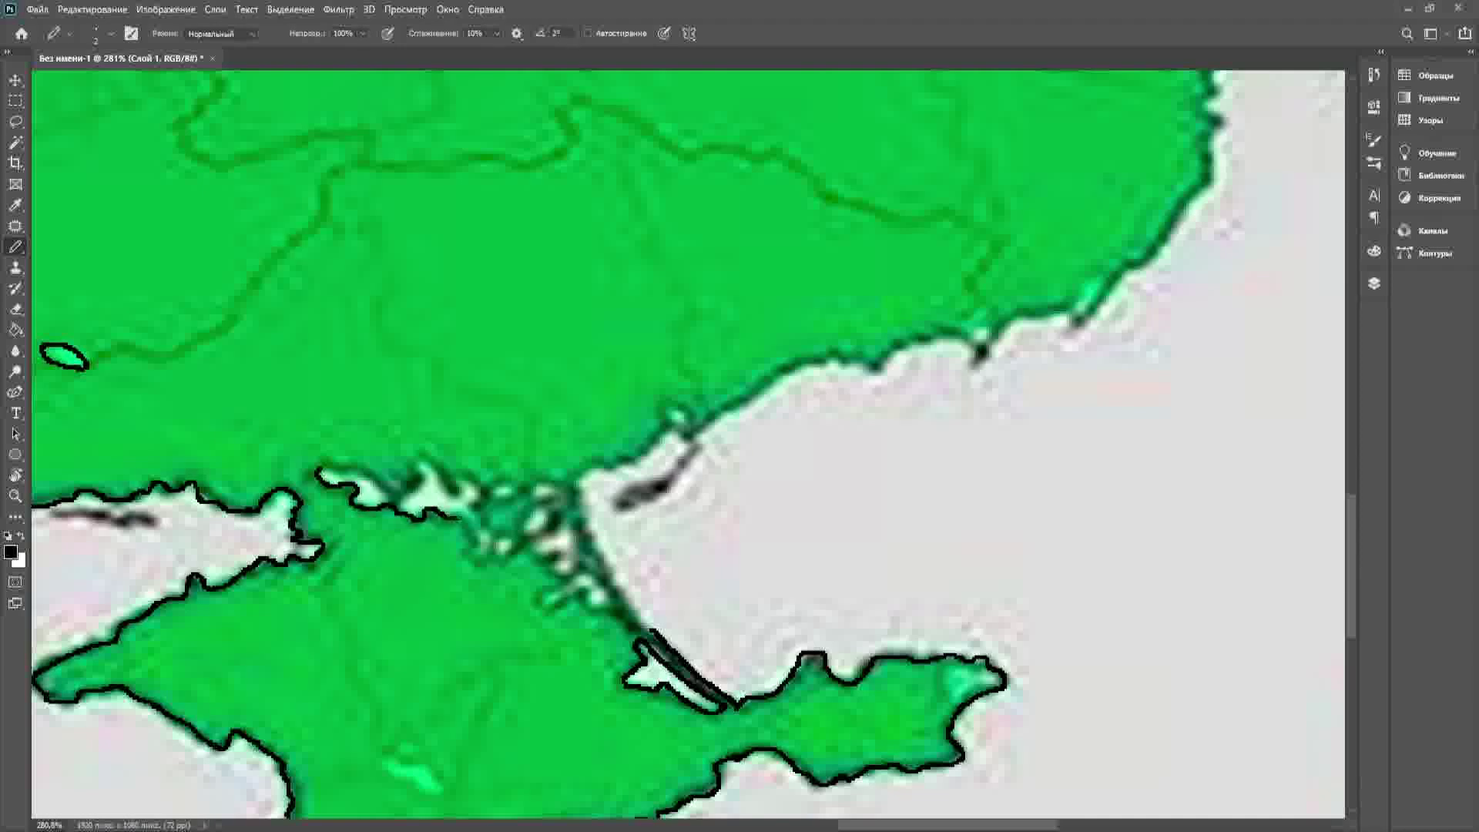
- Outline the narrow spit's outer edge and the small lagoons between it and the peninsula
left_click_drag(496, 537, 501, 540)
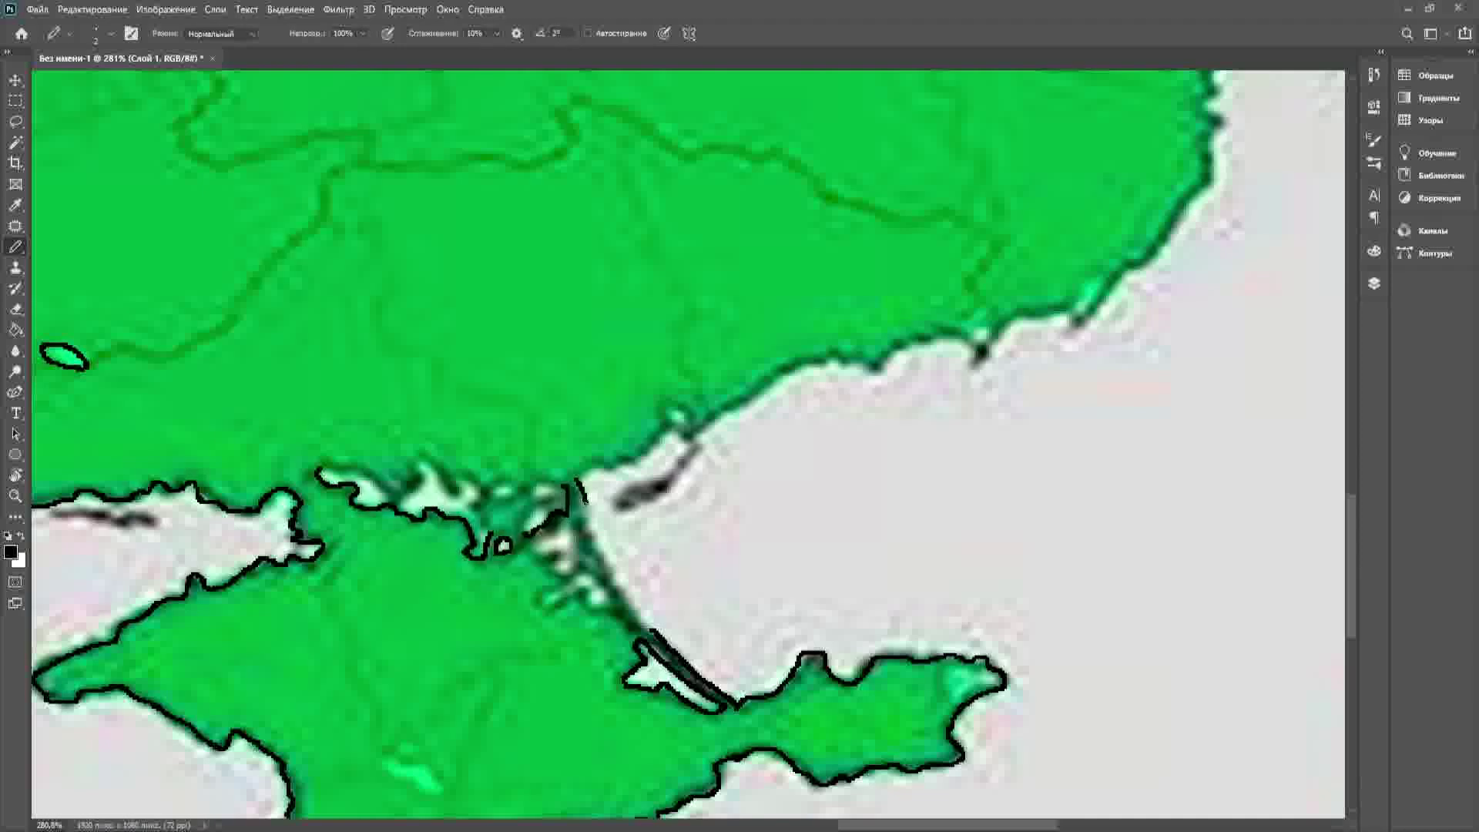
scroll(586, 594, "up", 3)
left_click_drag(617, 595, 624, 606)
mouse_move(530, 617)
left_mouse_down()
mouse_move(593, 582)
mouse_move(531, 609)
left_mouse_up()
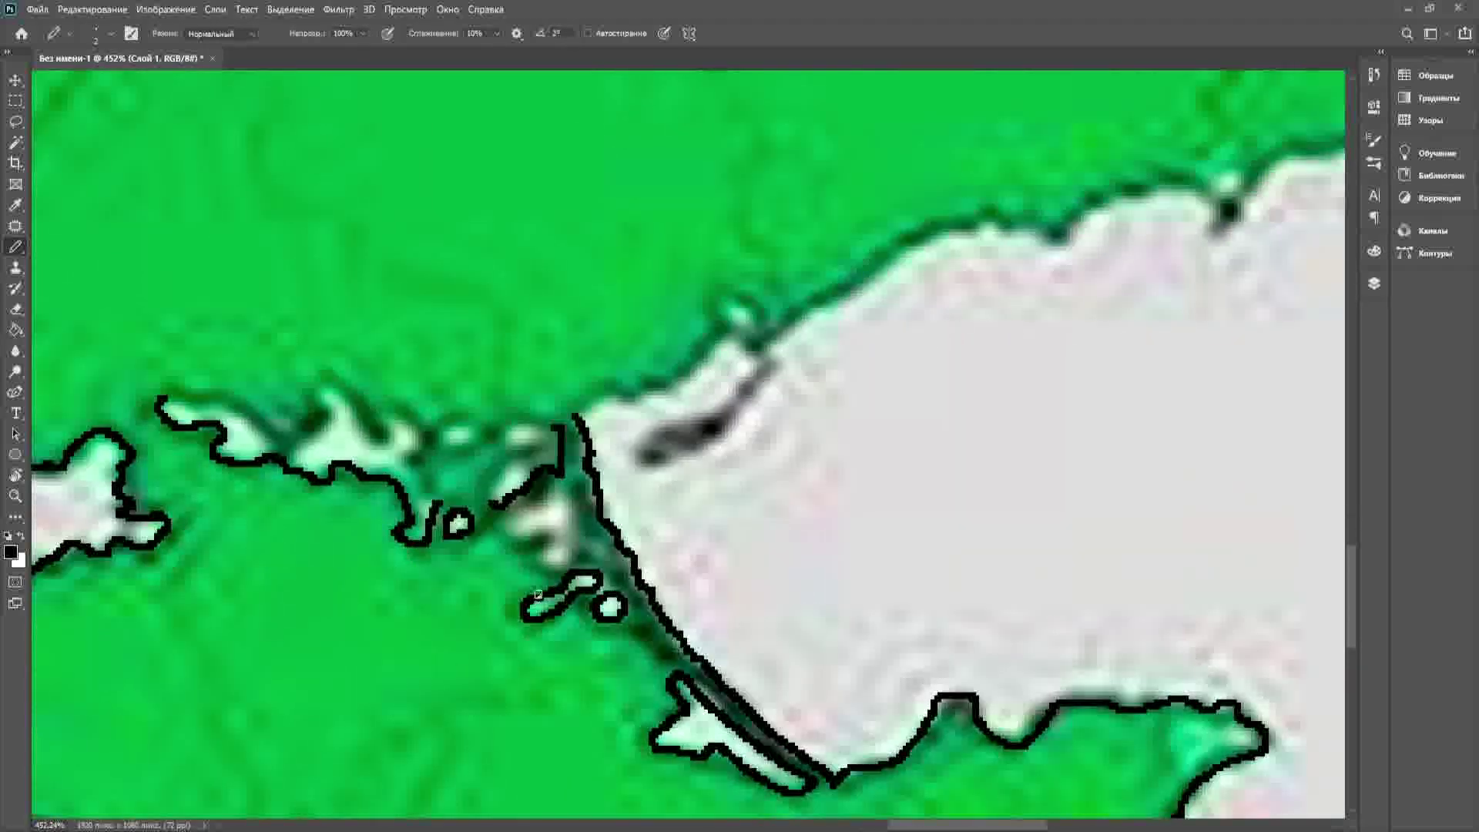
scroll(496, 576, "up", 2)
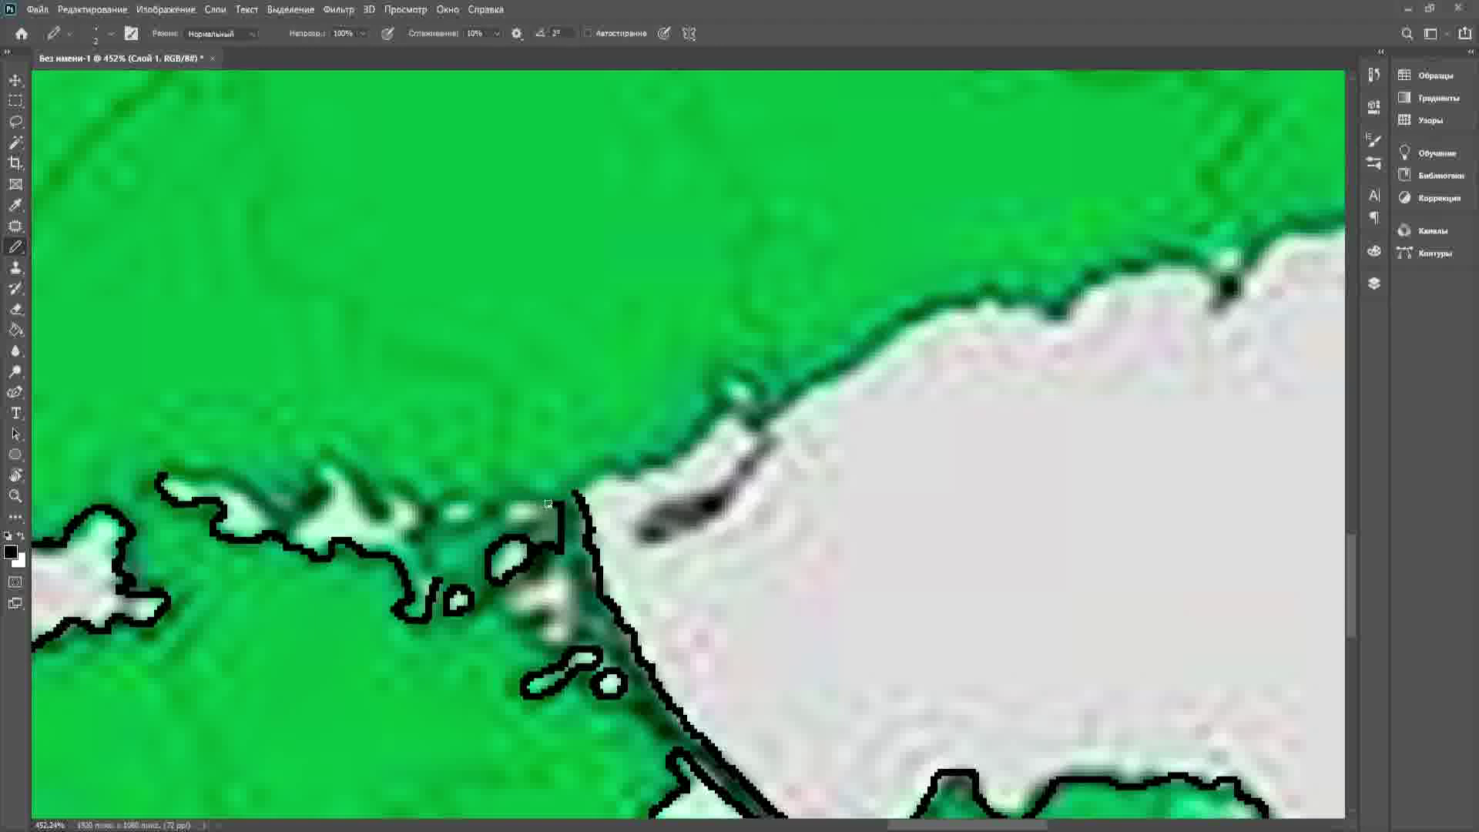
- Undo the last lagoon strokes, redraw that outline narrower, and outline the remaining lagoons along the isthmus's northern side
key("ctrl+z")
key("ctrl+z")
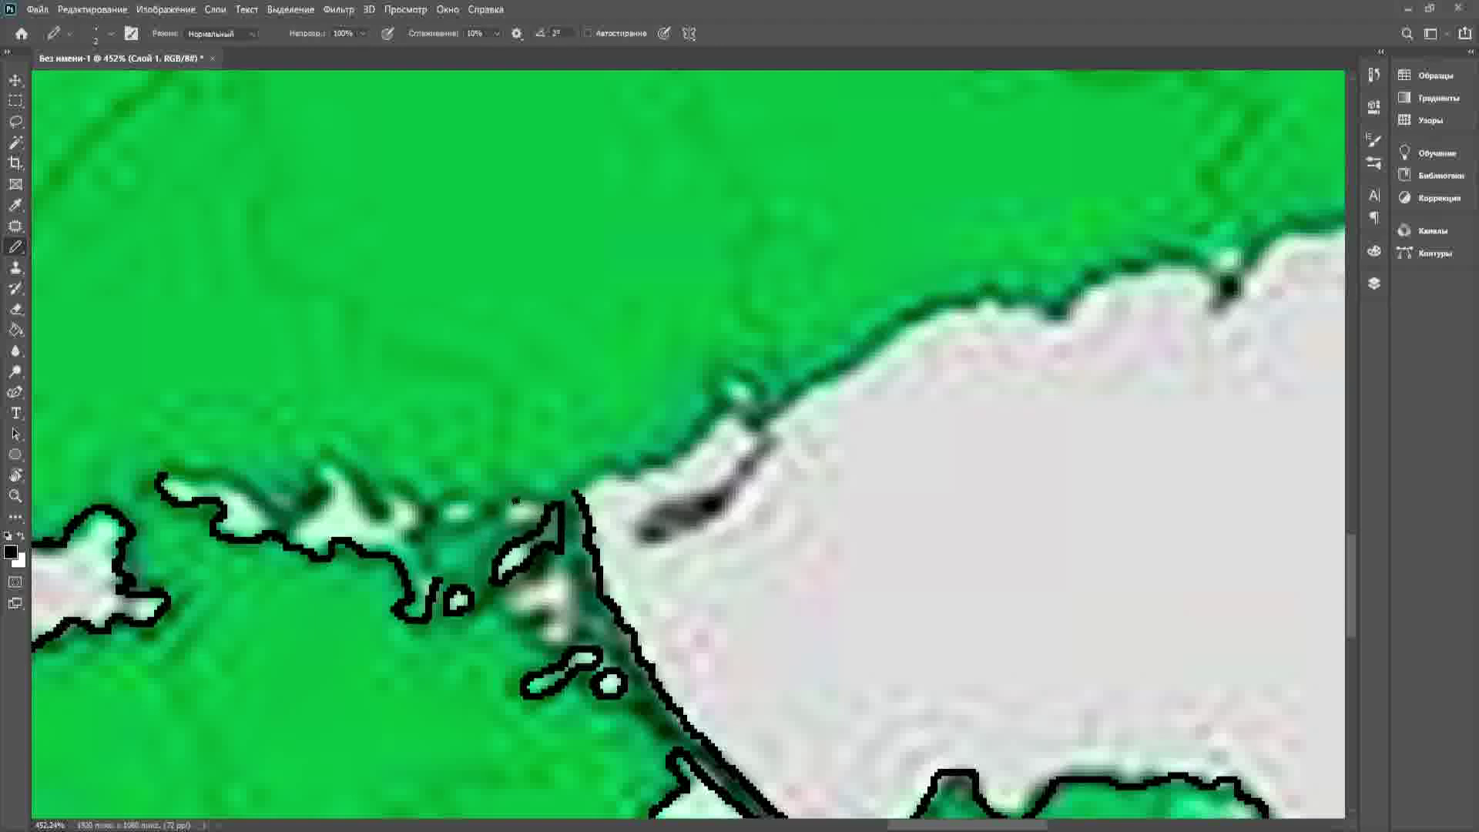
left_click_drag(461, 500, 467, 501)
mouse_move(244, 489)
left_mouse_down()
mouse_move(281, 523)
mouse_move(310, 511)
mouse_move(313, 477)
mouse_move(405, 543)
left_mouse_up()
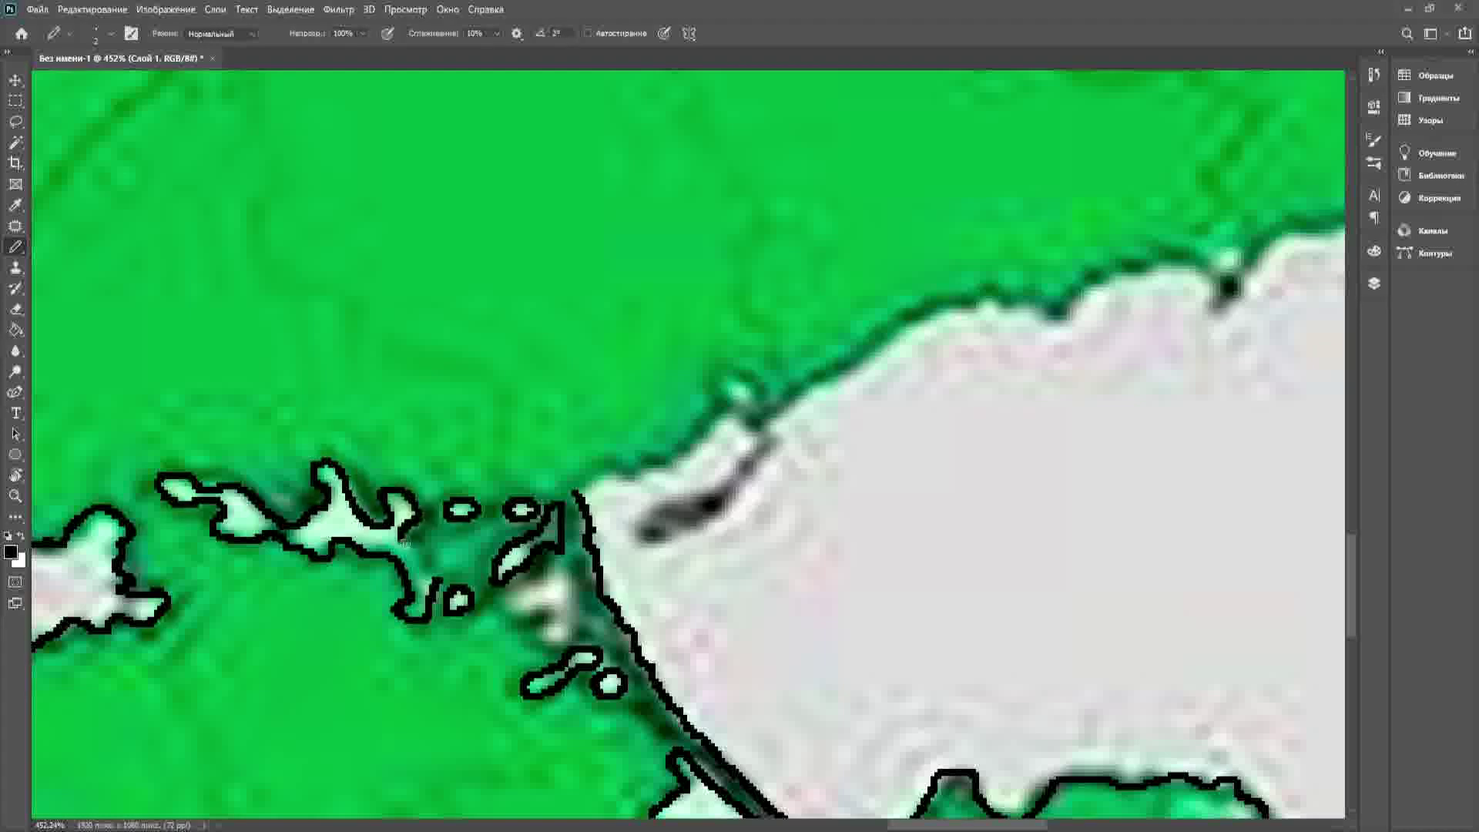
- Outline the remaining pale lagoon beside the upper end of the narrow spit
scroll(440, 578, "down", 11)
scroll(472, 576, "up", 16)
mouse_move(484, 595)
left_mouse_down()
mouse_move(457, 607)
mouse_move(514, 634)
mouse_move(515, 677)
left_mouse_up()
scroll(515, 676, "down", 6)
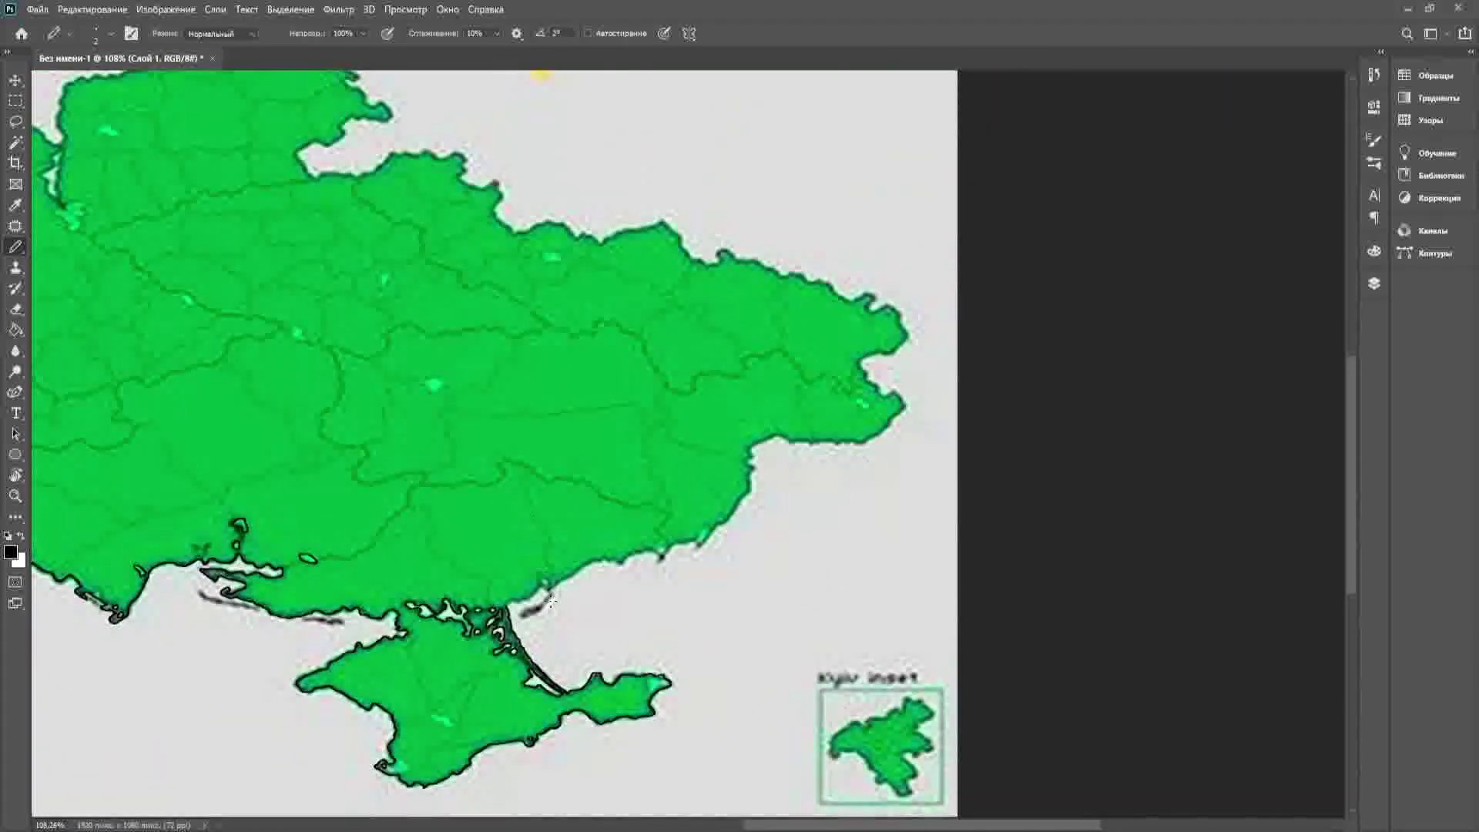
- Trace the mainland coast northeast of the spit, including the small lake and the dark sandbar
scroll(437, 651, "up", 4)
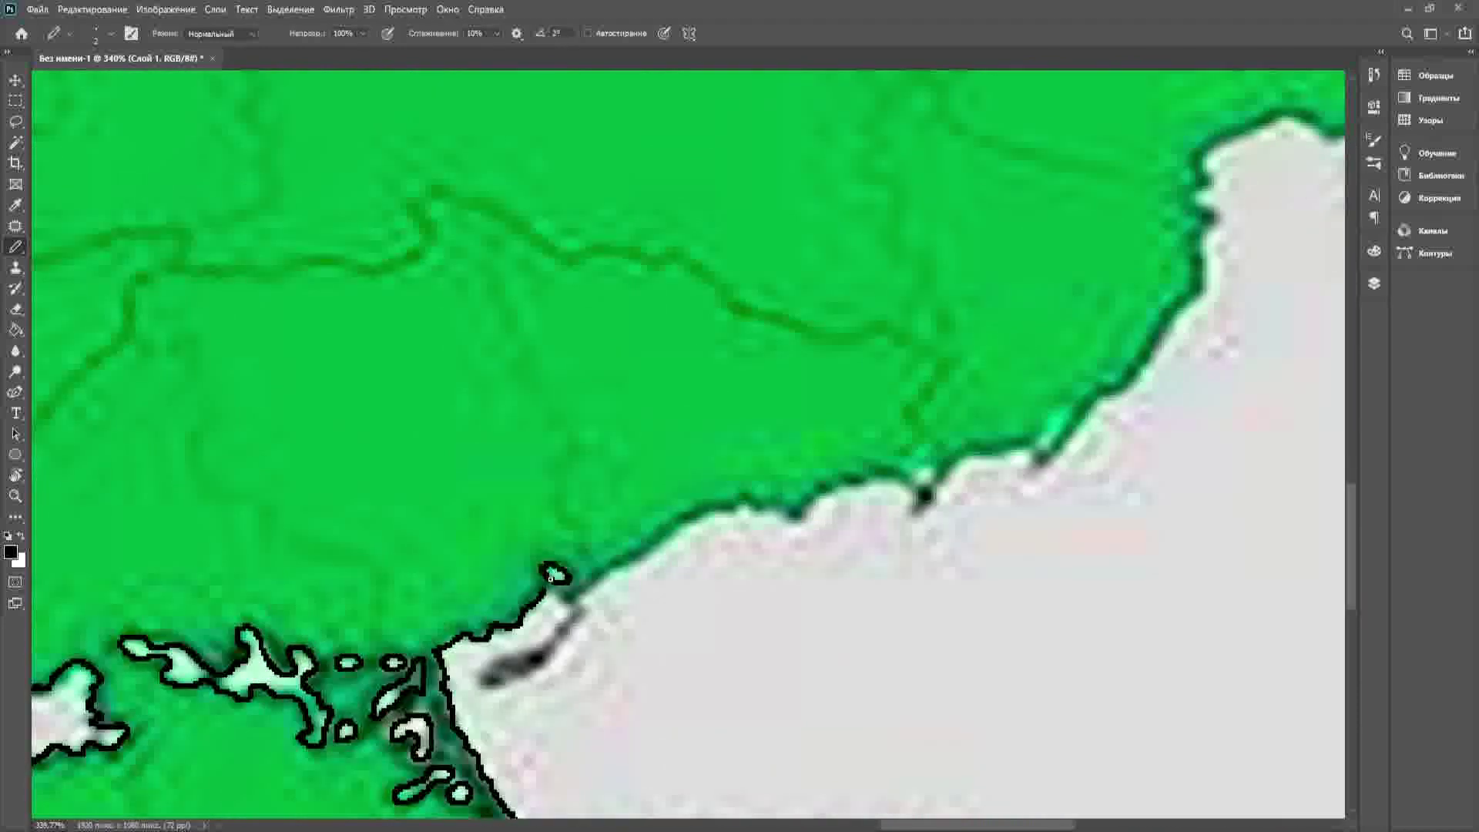
mouse_move(583, 630)
left_mouse_down()
mouse_move(585, 597)
mouse_move(648, 555)
left_mouse_up()
mouse_move(735, 508)
left_mouse_down()
mouse_move(794, 523)
mouse_move(861, 484)
left_mouse_up()
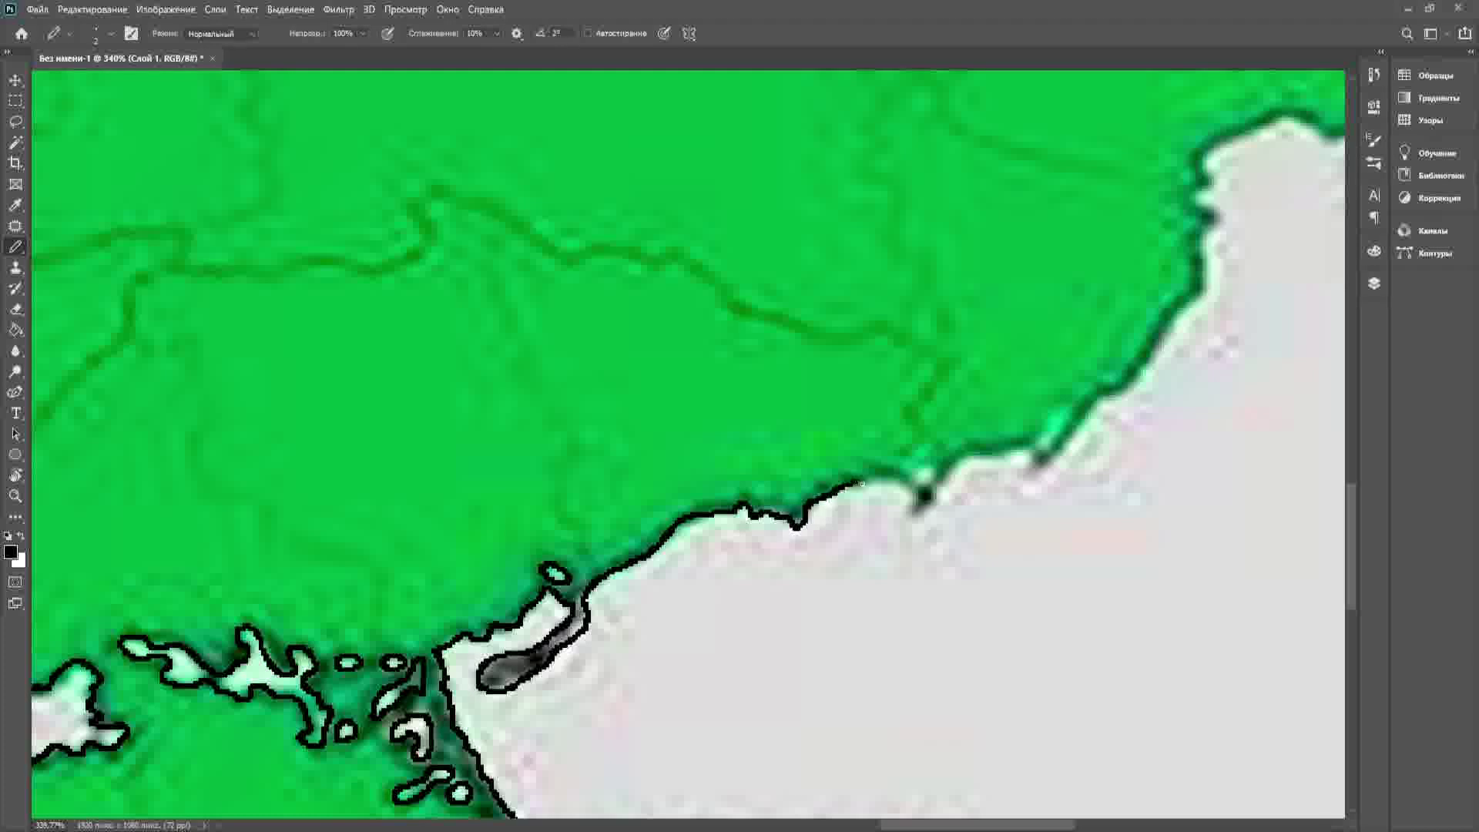
- Continue the outline up the southeastern coast and along the lower edge of the territory's eastern arm
scroll(929, 505, "down", 5)
scroll(560, 765, "up", 5)
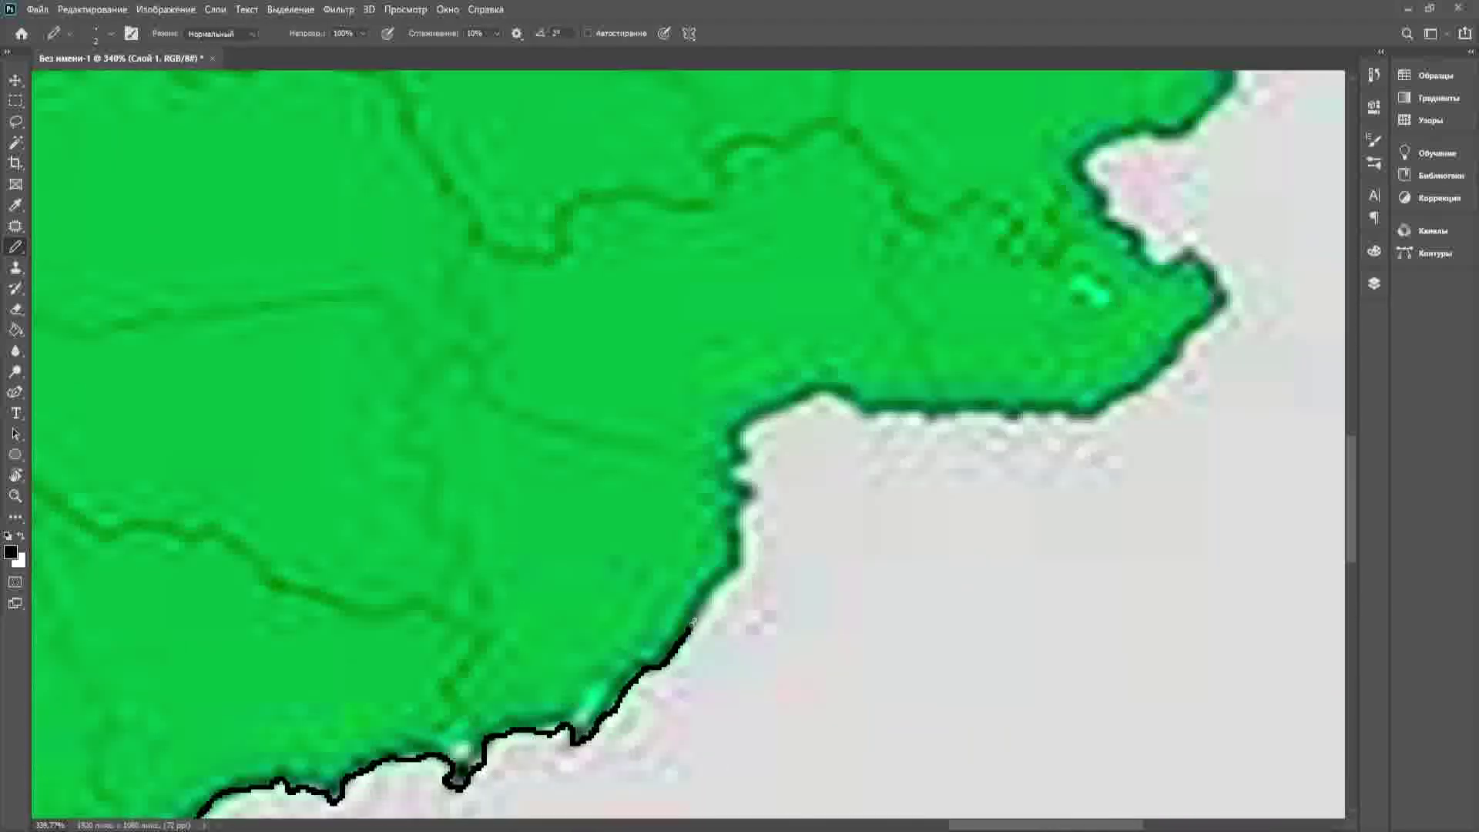
scroll(738, 570, "up", 2)
mouse_move(693, 621)
left_mouse_down()
mouse_move(738, 569)
mouse_move(1063, 563)
mouse_move(1154, 608)
mouse_move(967, 638)
left_mouse_up()
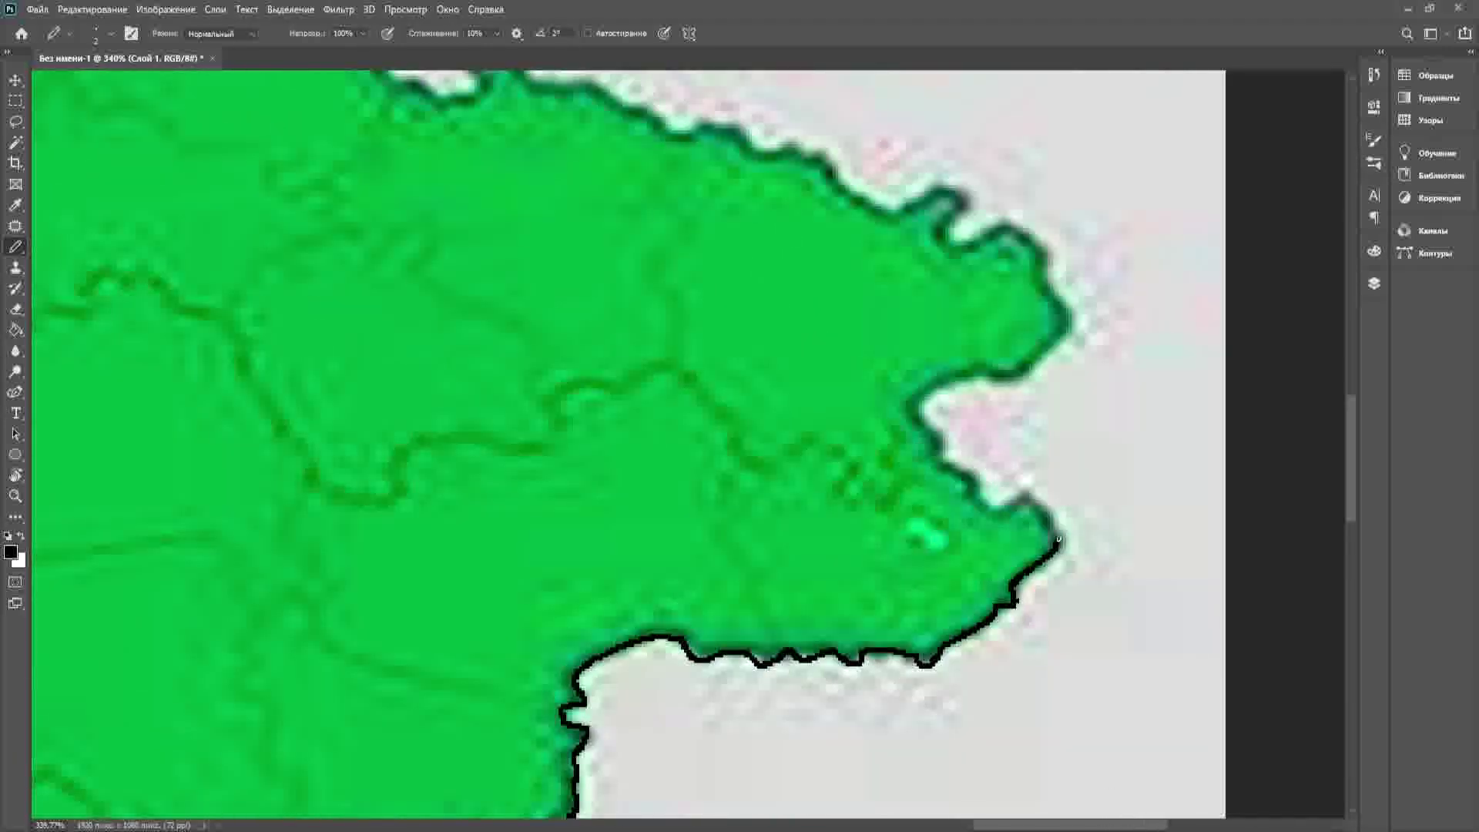
- Trace the notch in the eastern border and the upper eastern tip, undoing one stray stroke
left_click_drag(940, 463, 958, 733)
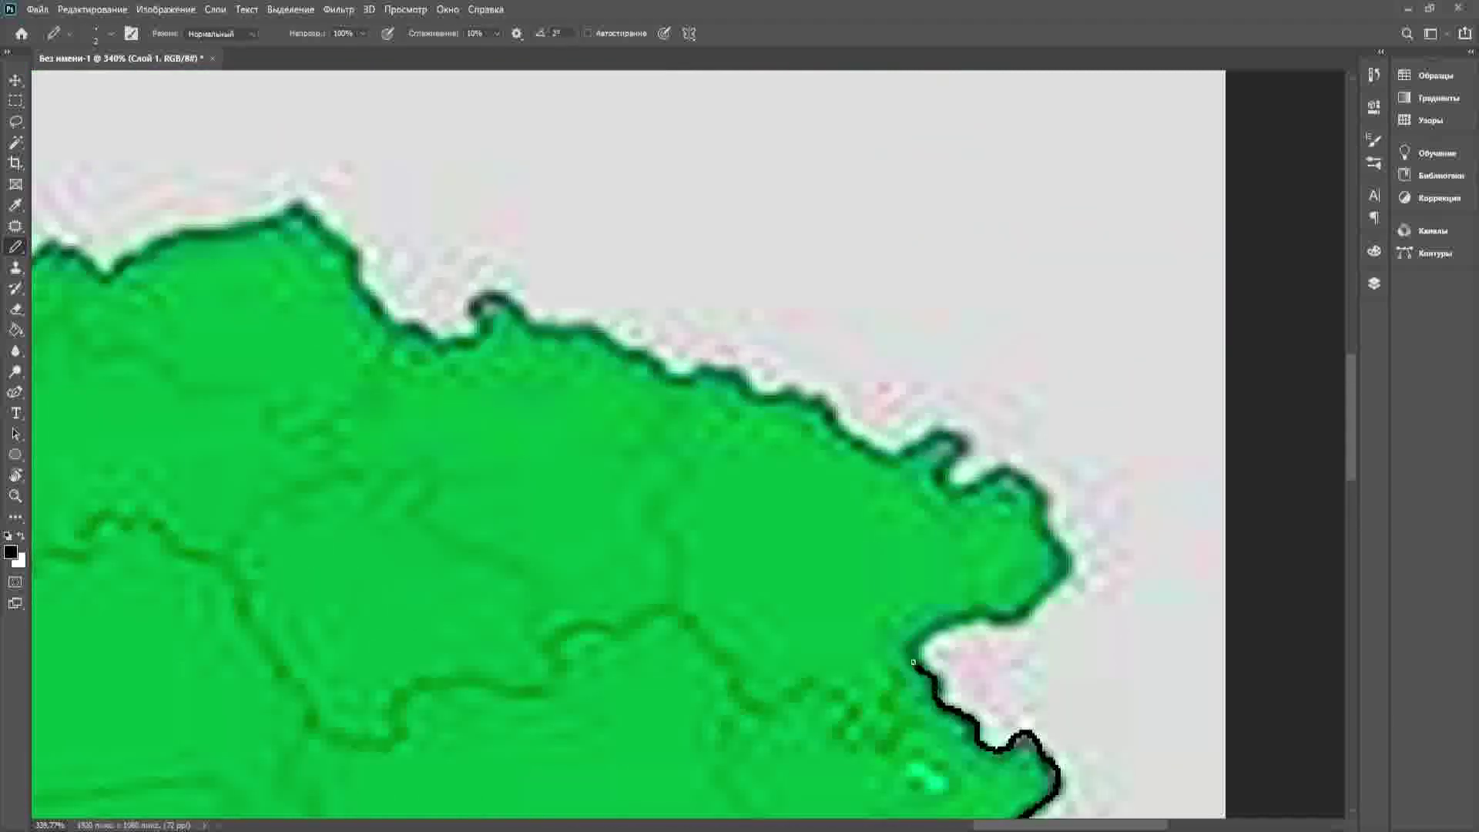
mouse_move(953, 461)
left_mouse_down()
mouse_move(886, 422)
mouse_move(968, 517)
mouse_move(1113, 553)
mouse_move(1105, 717)
left_mouse_up()
key("ctrl+z")
scroll(898, 435, "up", 3)
scroll(1105, 717, "down", 3)
left_click_drag(1105, 445, 898, 492)
scroll(895, 490, "down", 10)
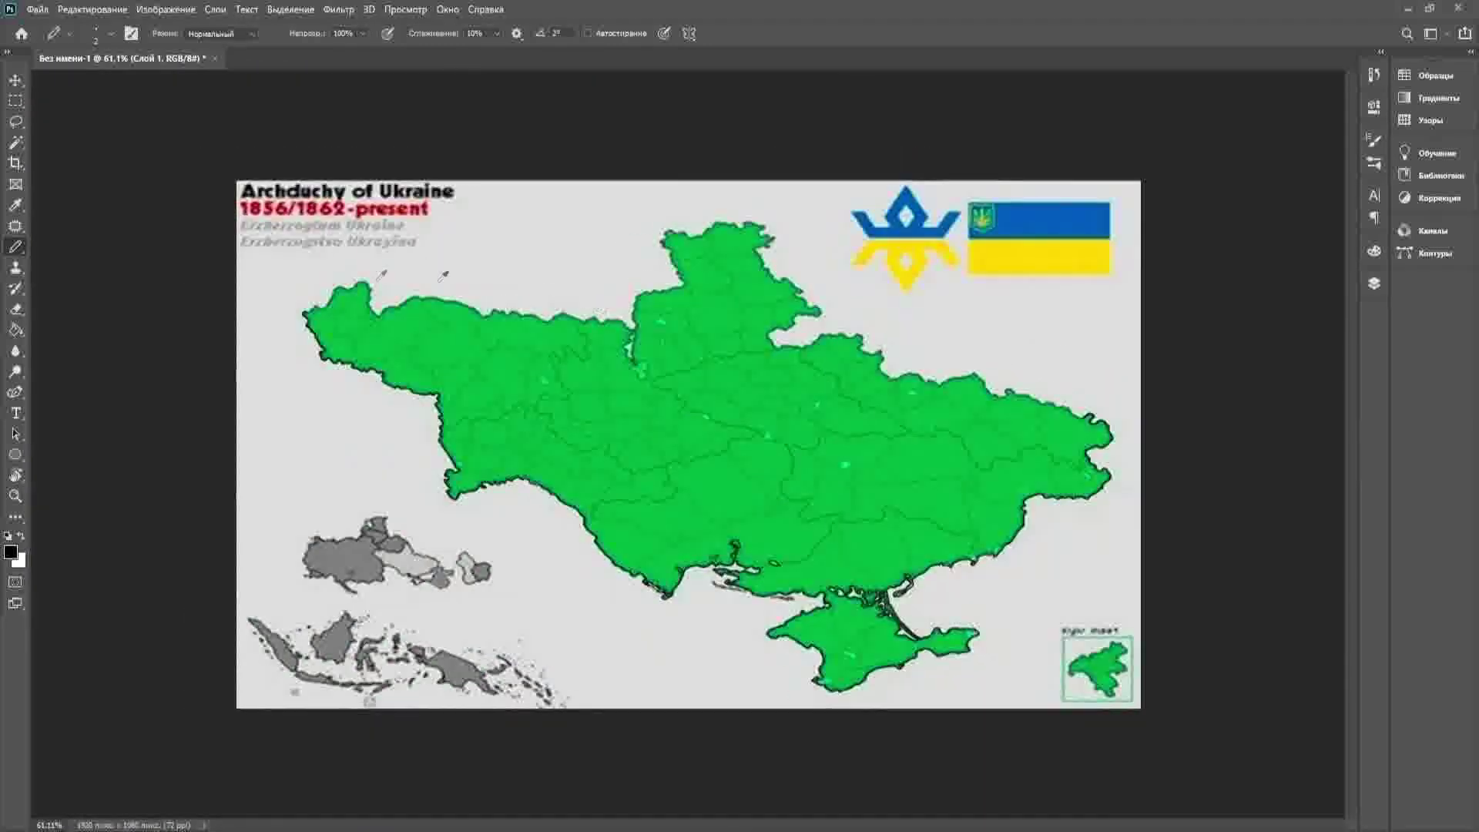
- Trace the northeastern border from the eastern tip northwestward past the small hook to the next pointed peak
scroll(1068, 383, "up", 6)
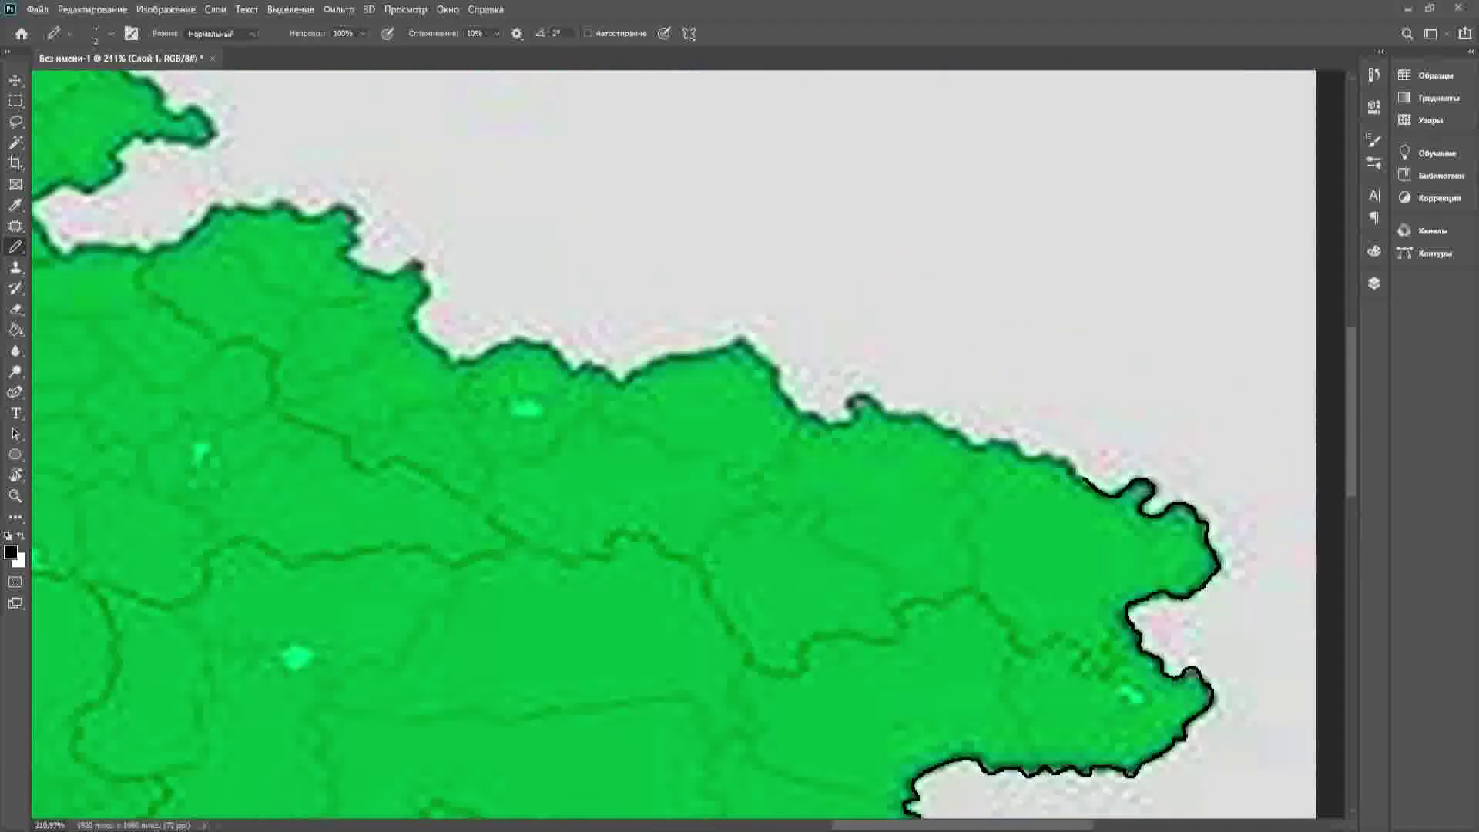
left_click_drag(1084, 478, 1042, 456)
scroll(1048, 454, "down", 5)
scroll(1033, 470, "up", 2)
scroll(960, 538, "up", 10)
left_click_drag(1160, 614, 960, 546)
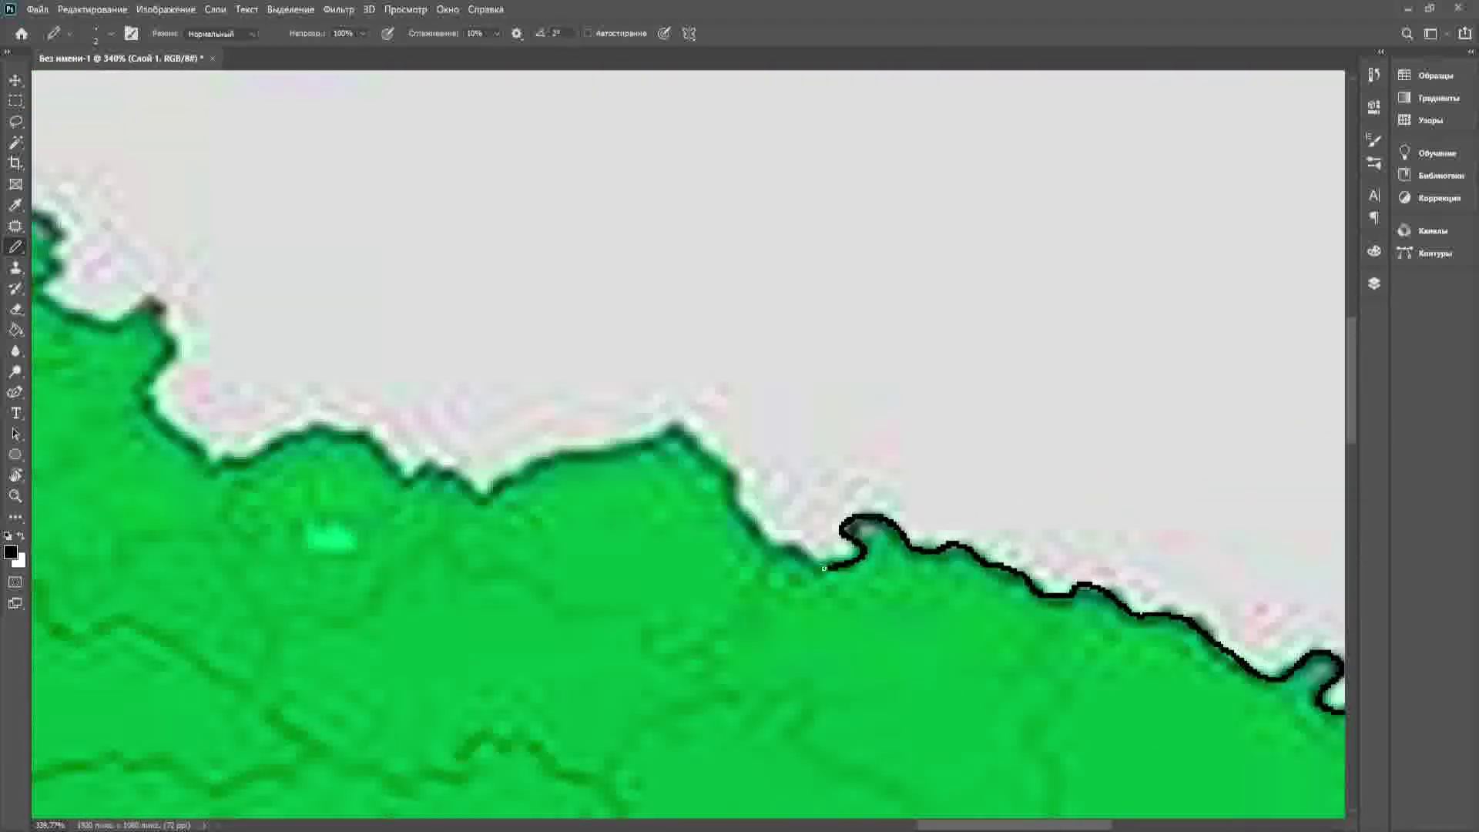
left_click_drag(824, 568, 736, 488)
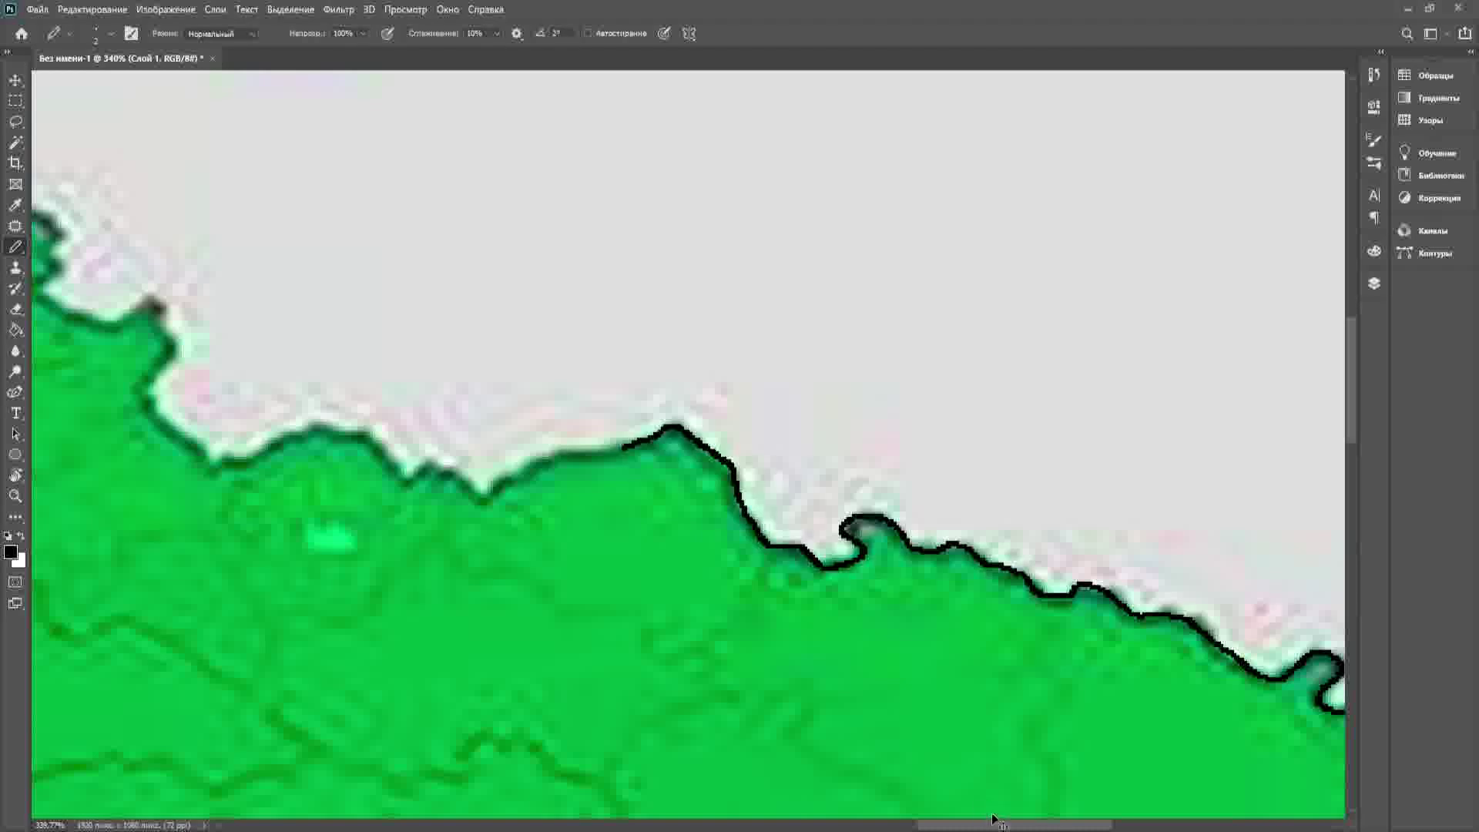
- Continue the outline westward through the dips and stepped corner of the northeastern border, stopping short of the deep notch
left_click_drag(994, 825, 899, 825)
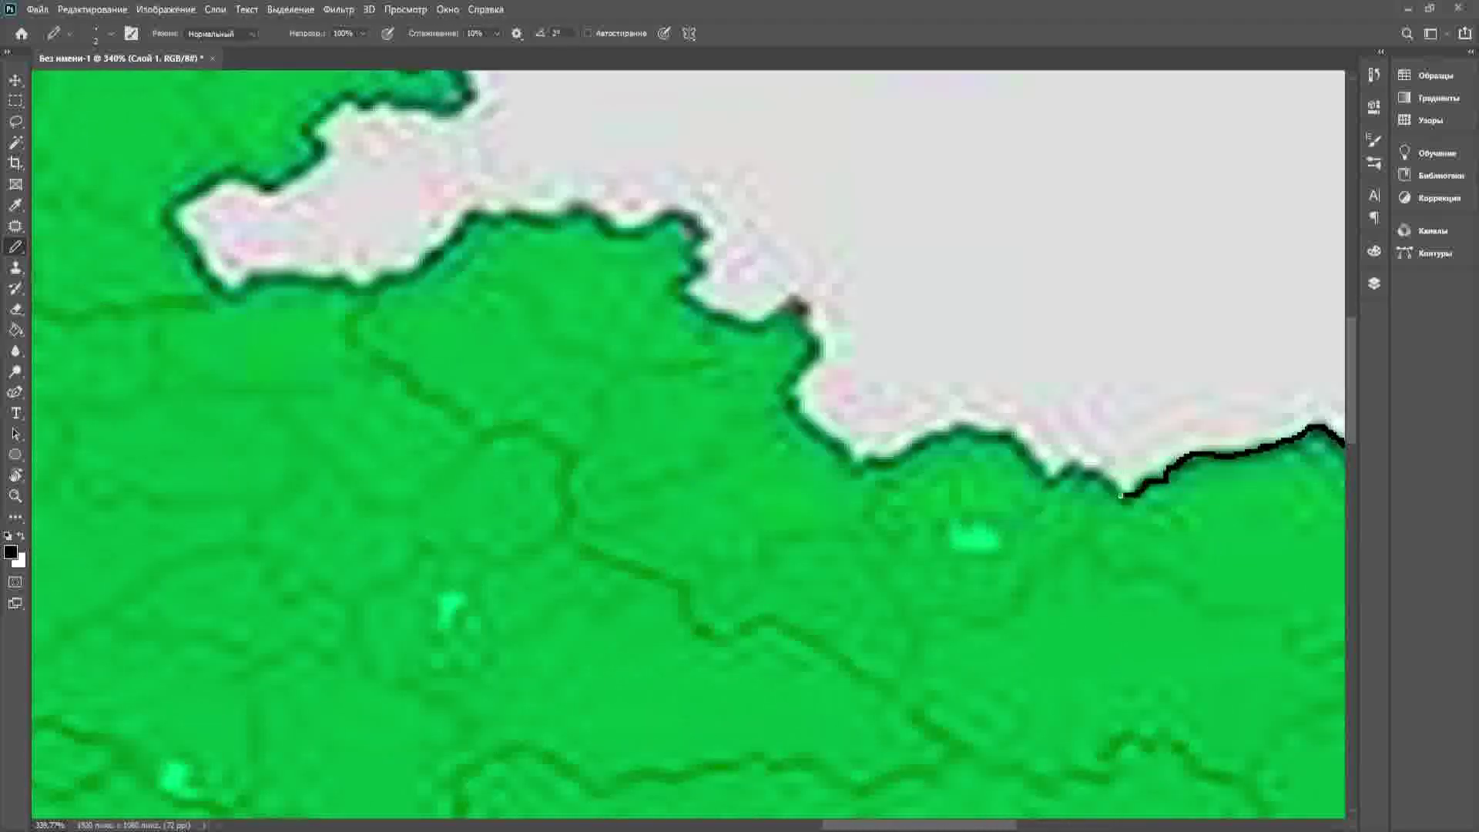
left_click_drag(1052, 482, 952, 423)
mouse_move(842, 453)
left_mouse_down()
mouse_move(790, 366)
mouse_move(801, 308)
left_mouse_up()
scroll(646, 487, "up", 2)
mouse_move(567, 481)
left_mouse_down()
mouse_move(620, 502)
mouse_move(705, 501)
left_mouse_up()
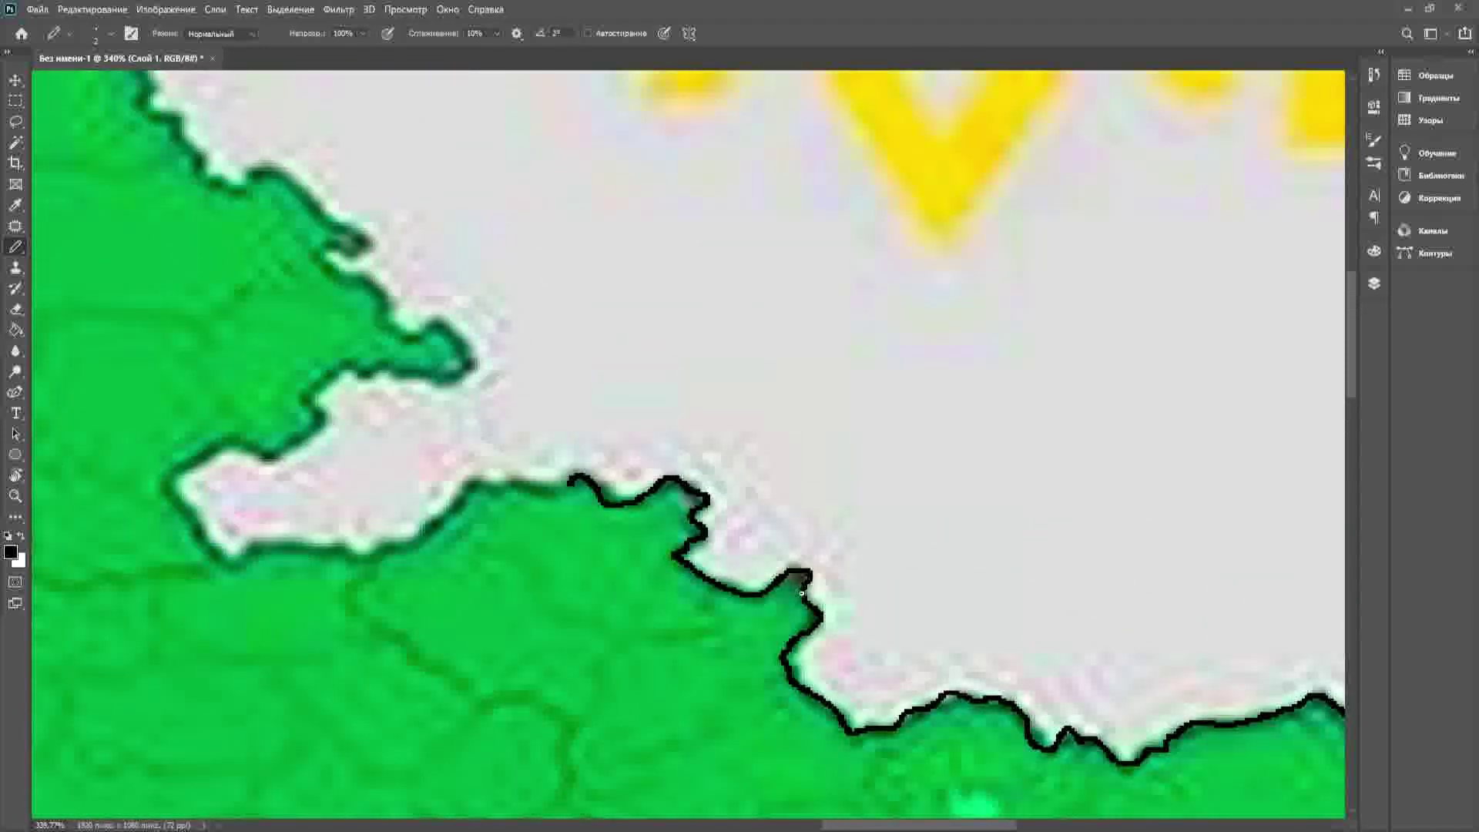
- Trace around the deep notch east of the northern lobe and the rounded headland above it
scroll(802, 593, "down", 3)
scroll(693, 559, "up", 4)
mouse_move(692, 560)
left_mouse_down()
mouse_move(623, 554)
mouse_move(599, 640)
mouse_move(668, 664)
mouse_move(772, 666)
mouse_move(924, 599)
left_mouse_up()
left_click_drag(696, 560, 724, 547)
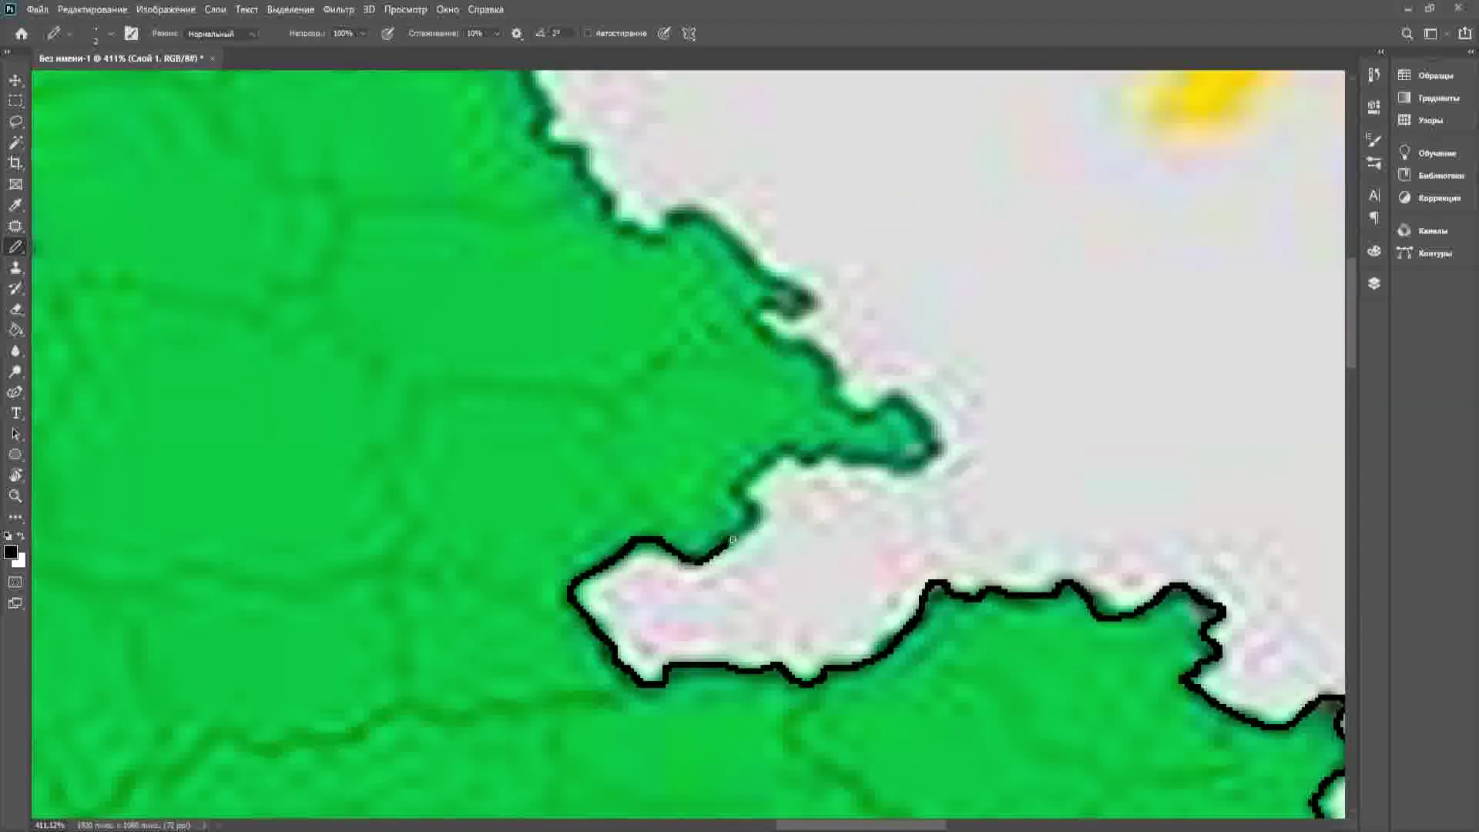
left_click_drag(758, 471, 939, 446)
left_click_drag(832, 383, 756, 325)
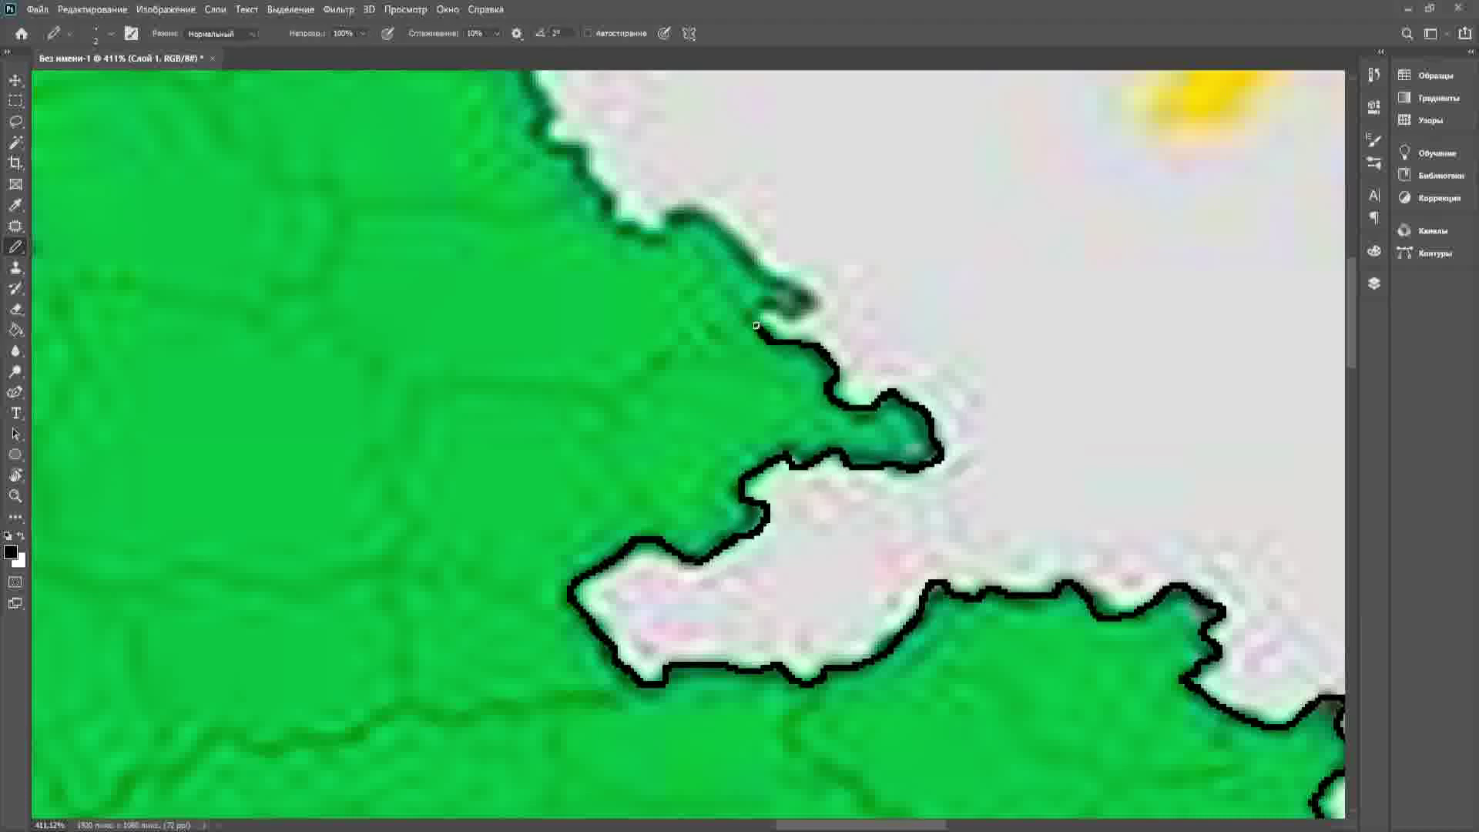
- Outline the small spur and the jagged eastern edge of the northern lobe, undoing one stray stroke
scroll(773, 507, "up", 5)
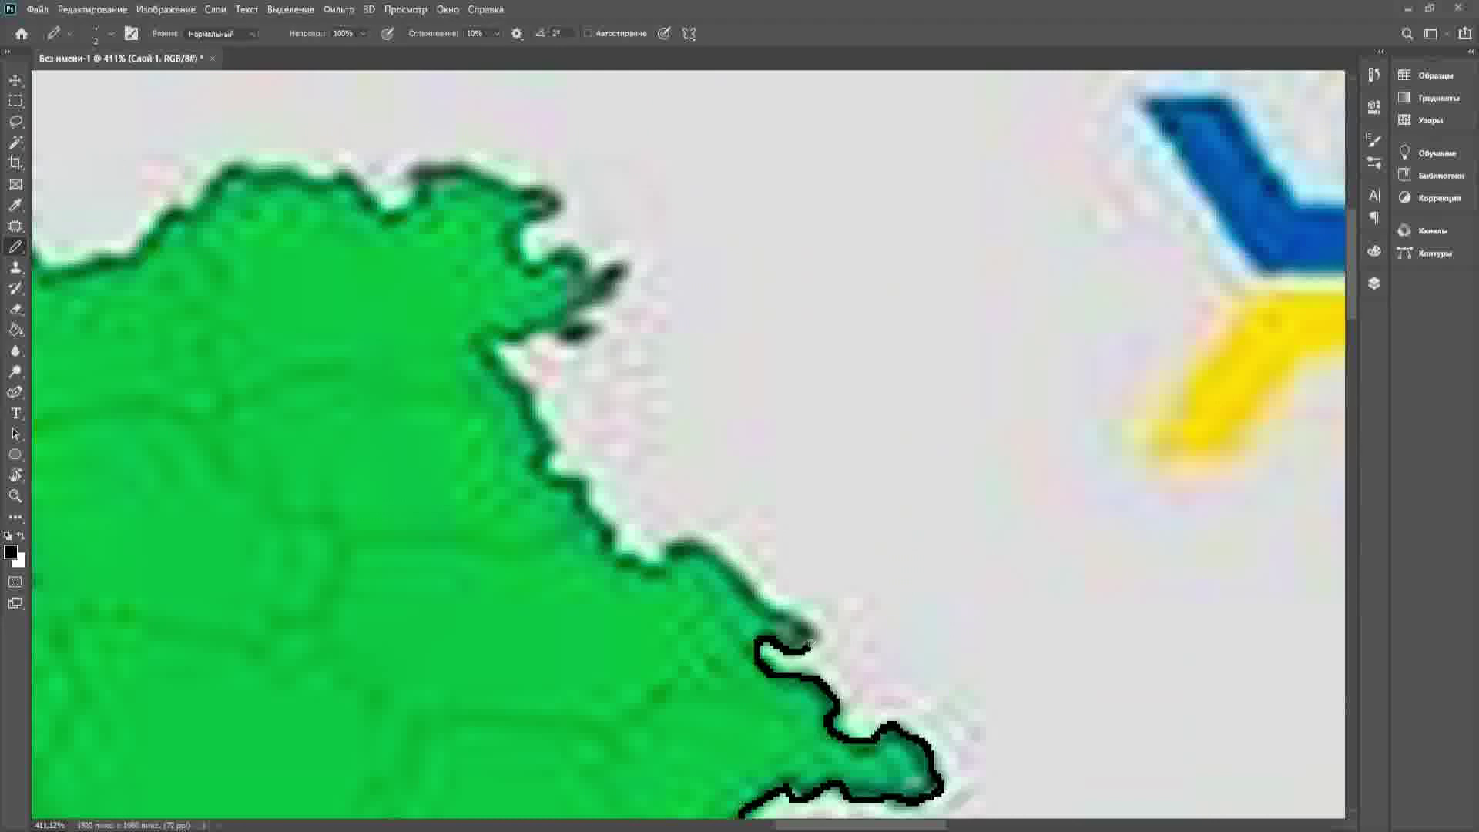
left_click_drag(745, 590, 664, 571)
left_click_drag(608, 529, 536, 466)
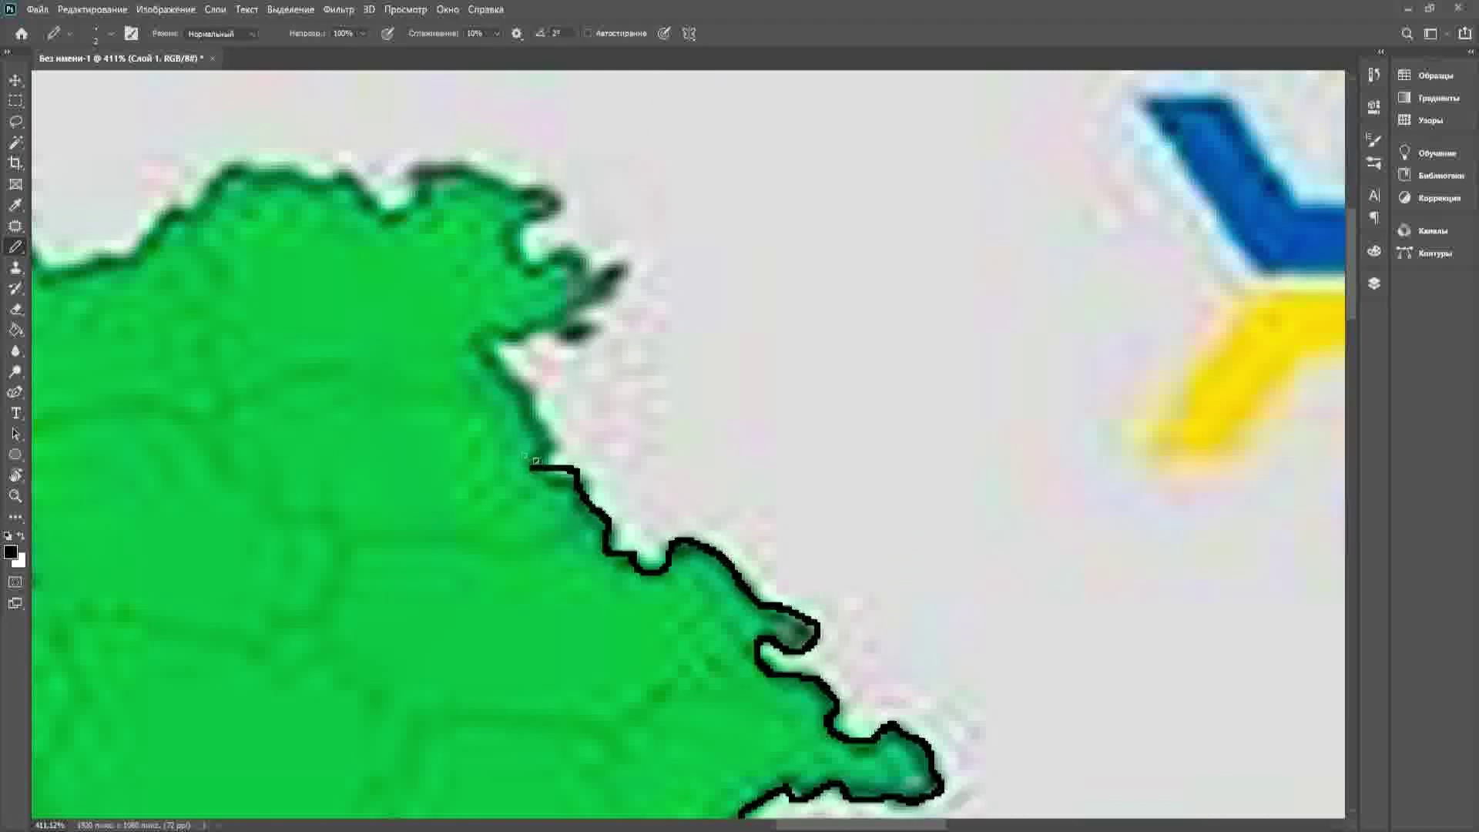
scroll(555, 531, "up", 3)
scroll(619, 713, "up", 5)
key("ctrl+z")
mouse_move(510, 597)
left_mouse_down()
mouse_move(686, 733)
mouse_move(817, 737)
left_mouse_up()
scroll(779, 637, "down", 5)
left_click_drag(814, 483, 914, 615)
- Trace the top of the northern lobe and its western side down to the corner beside the inlet
scroll(671, 505, "down", 13)
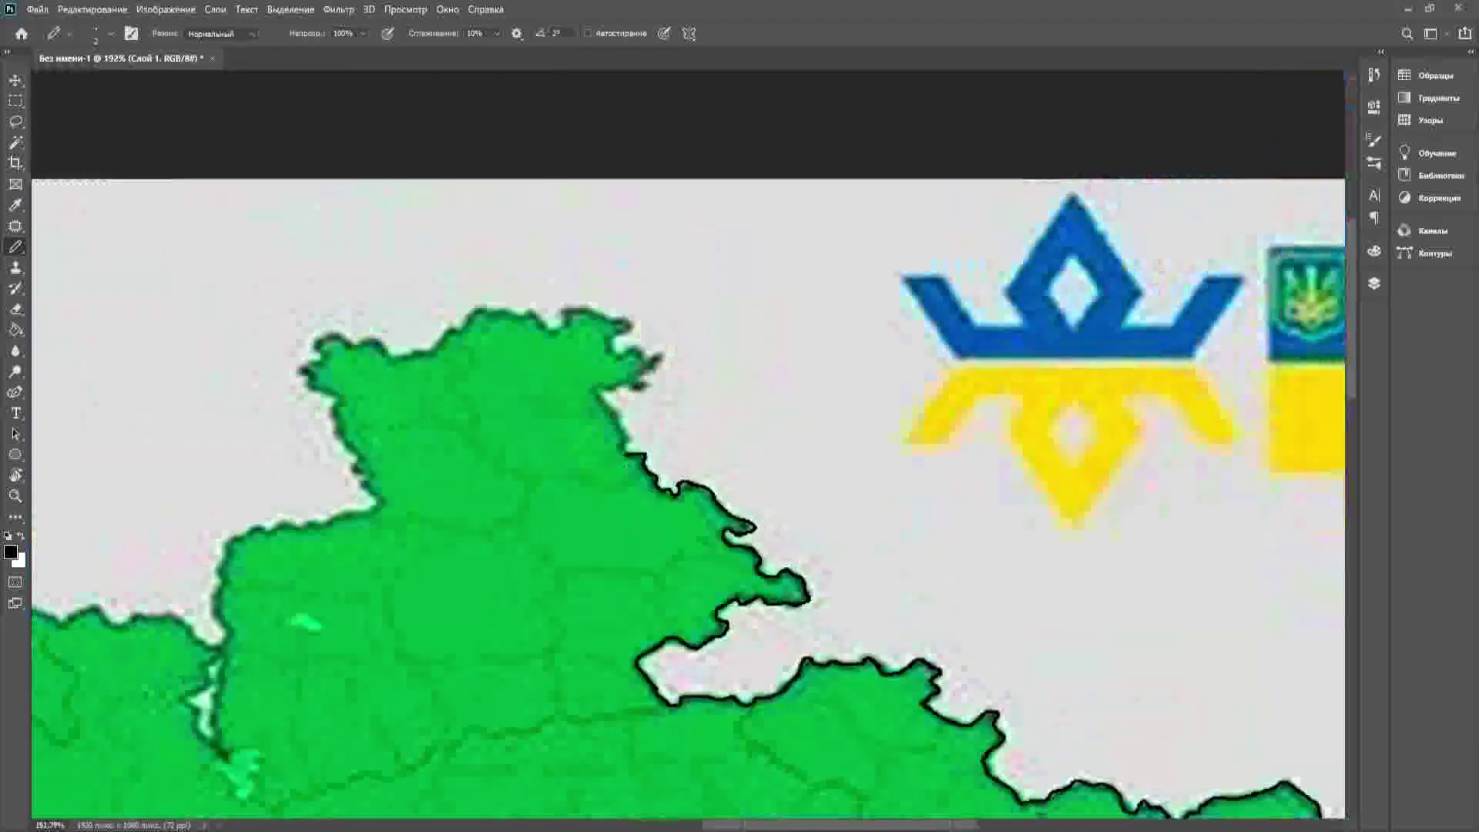
scroll(645, 564, "up", 12)
mouse_move(659, 664)
left_mouse_down()
mouse_move(593, 519)
mouse_move(647, 441)
mouse_move(782, 351)
mouse_move(675, 322)
mouse_move(497, 202)
mouse_move(420, 269)
mouse_move(309, 224)
mouse_move(182, 219)
left_mouse_up()
scroll(182, 219, "left", 12)
mouse_move(988, 213)
left_mouse_down()
mouse_move(900, 278)
mouse_move(720, 358)
mouse_move(536, 299)
mouse_move(458, 381)
mouse_move(532, 461)
mouse_move(574, 577)
mouse_move(605, 308)
mouse_move(654, 388)
mouse_move(590, 508)
mouse_move(281, 551)
mouse_move(224, 624)
left_mouse_up()
scroll(225, 624, "down", 3)
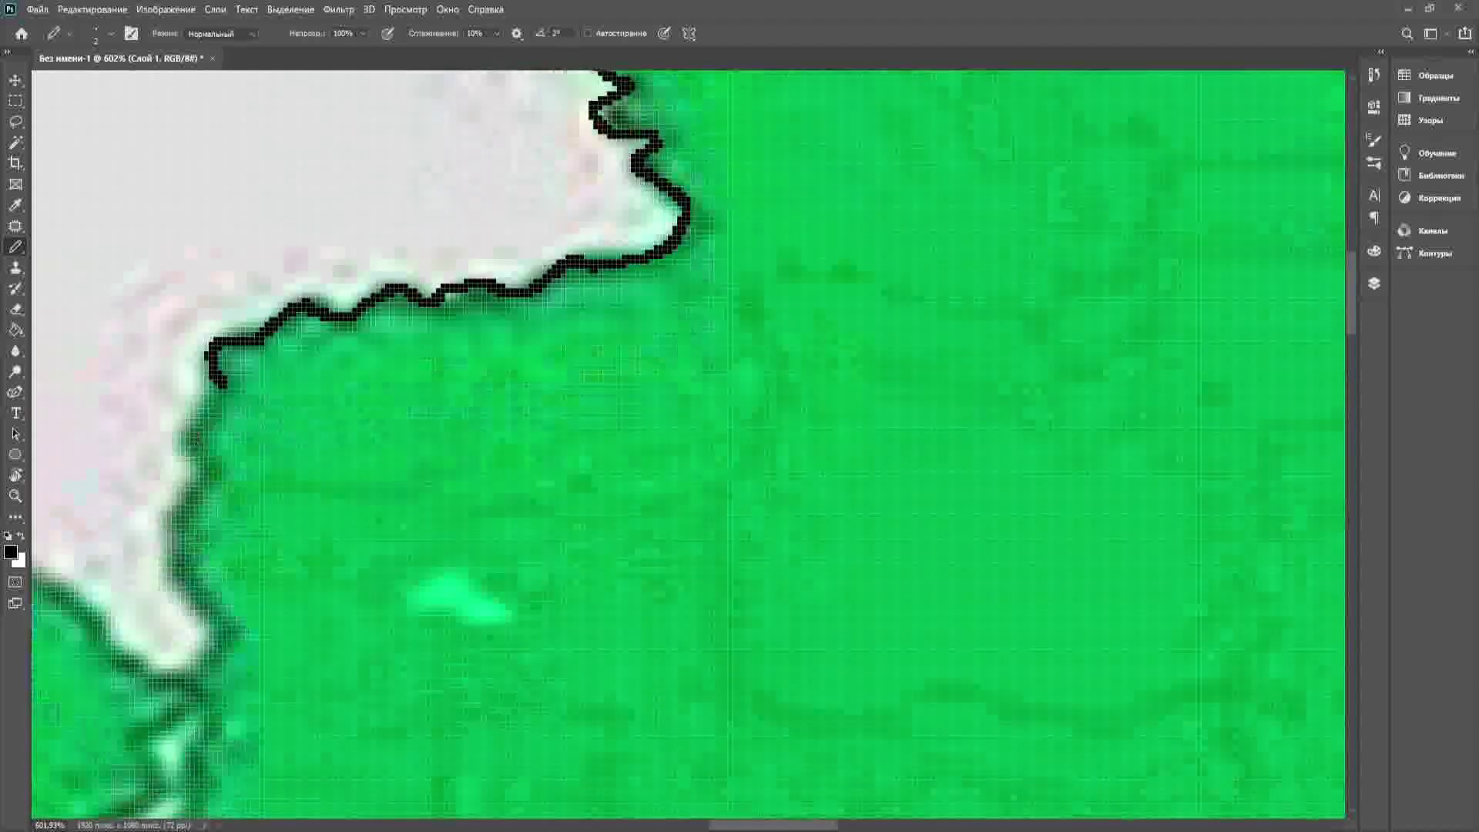
- Outline the edge leading into the narrow inlet, the inlet itself and the short stretch of border west of it
scroll(225, 624, "left", 8)
mouse_move(847, 382)
left_mouse_down()
mouse_move(792, 544)
mouse_move(819, 678)
left_mouse_up()
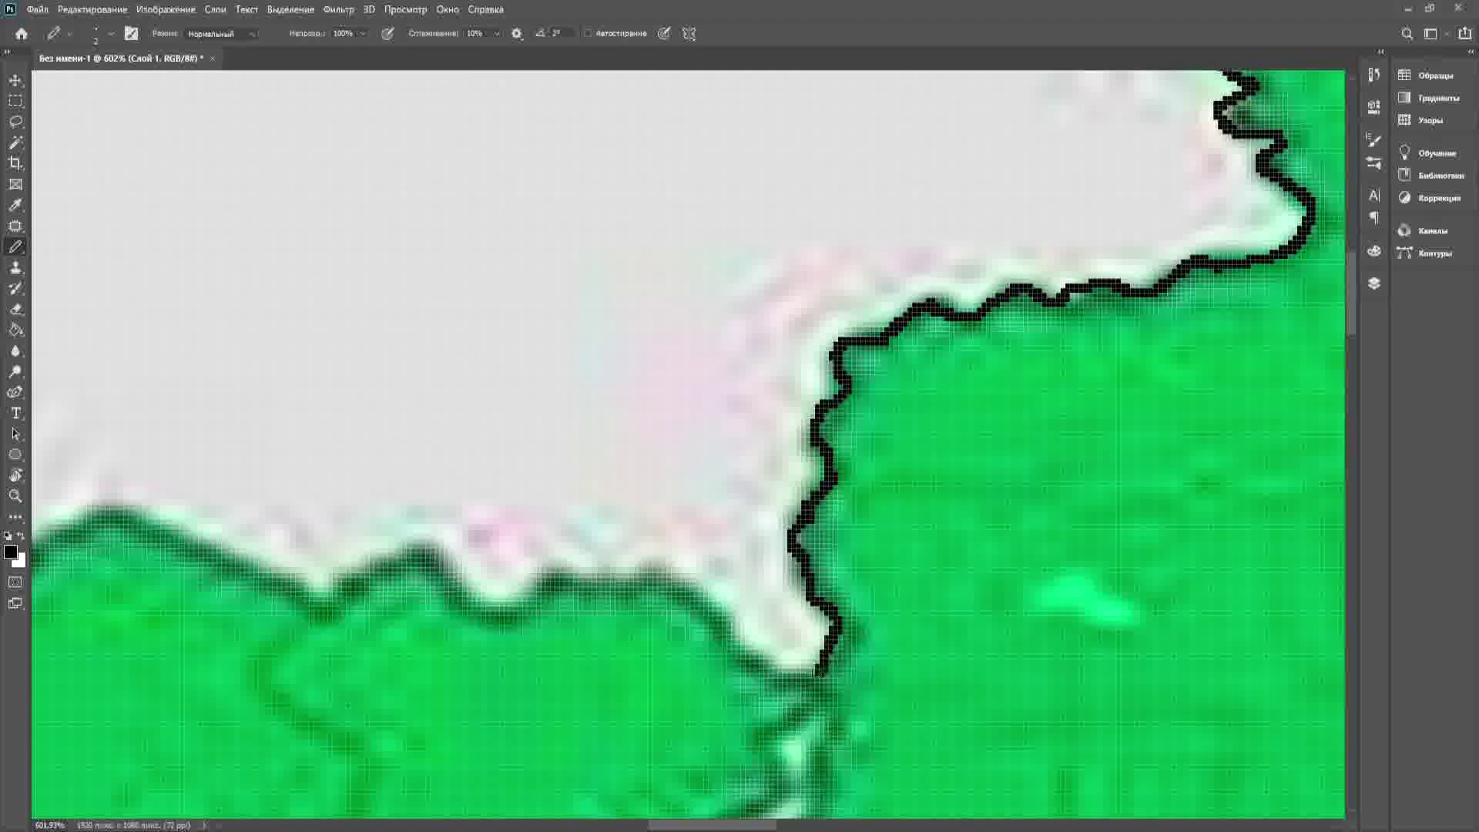
scroll(819, 679, "down", 3)
mouse_move(812, 510)
left_mouse_down()
mouse_move(839, 609)
mouse_move(740, 639)
mouse_move(799, 412)
mouse_move(705, 312)
mouse_move(574, 271)
mouse_move(449, 266)
mouse_move(325, 307)
left_mouse_up()
- Trace the jagged western tip, its rounded knobs and the start of the northwestern border
scroll(478, 575, "down", 18)
left_click_drag(720, 825, 661, 825)
scroll(390, 497, "up", 13)
left_click_drag(319, 599, 352, 606)
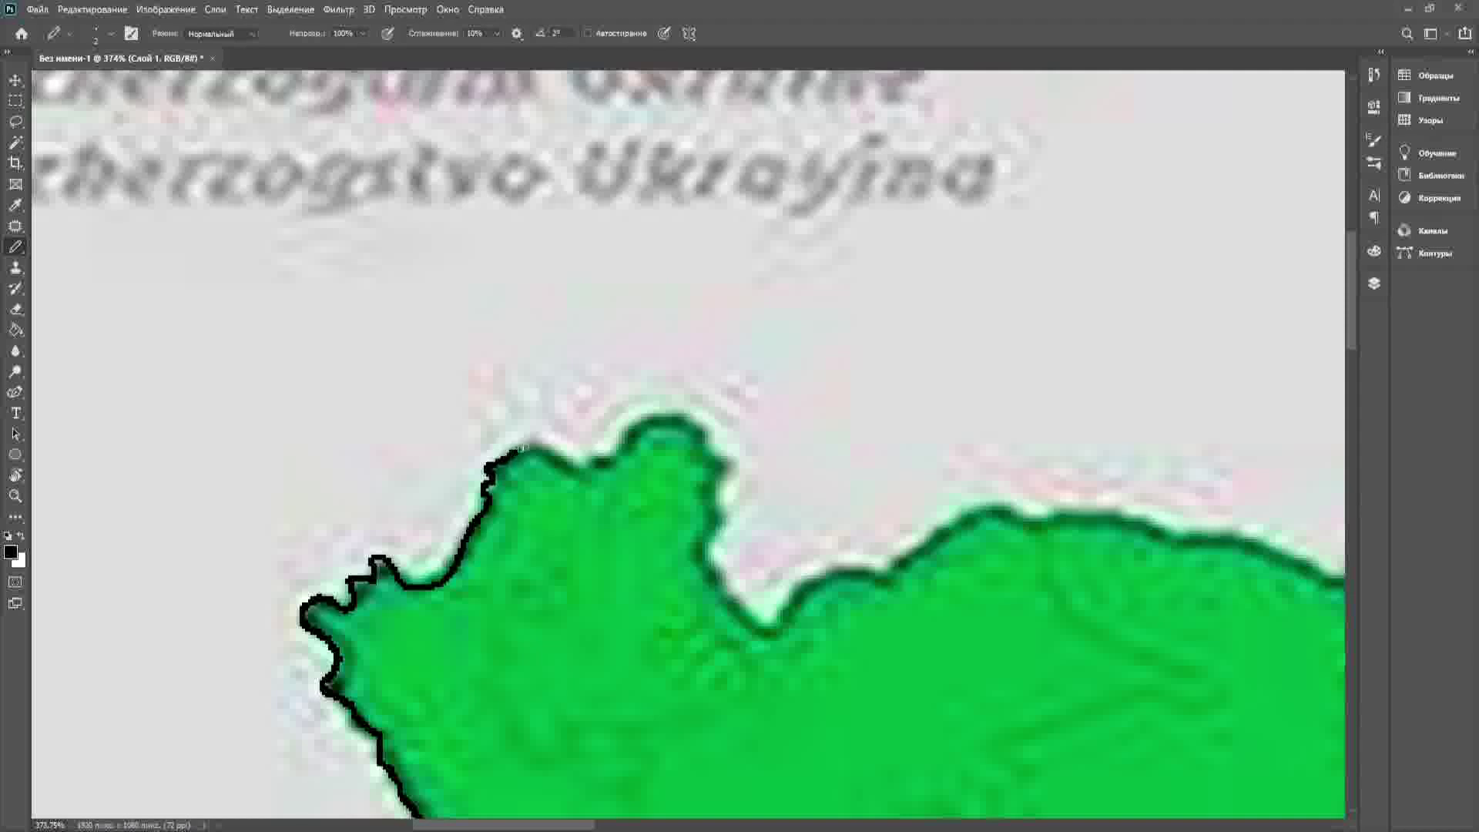
mouse_move(631, 434)
left_mouse_down()
mouse_move(693, 422)
mouse_move(710, 451)
left_mouse_up()
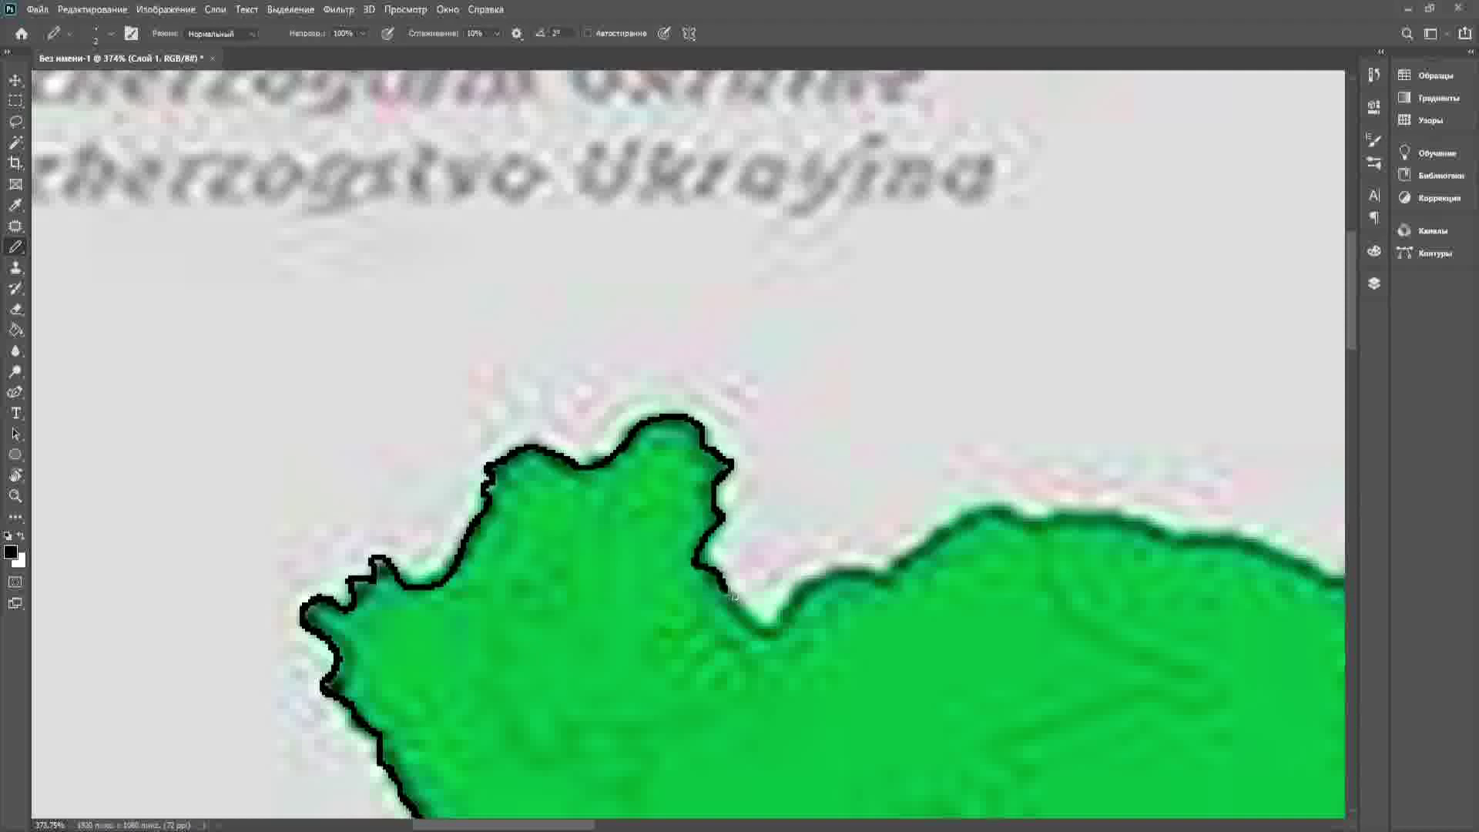
left_click_drag(1055, 516, 1156, 530)
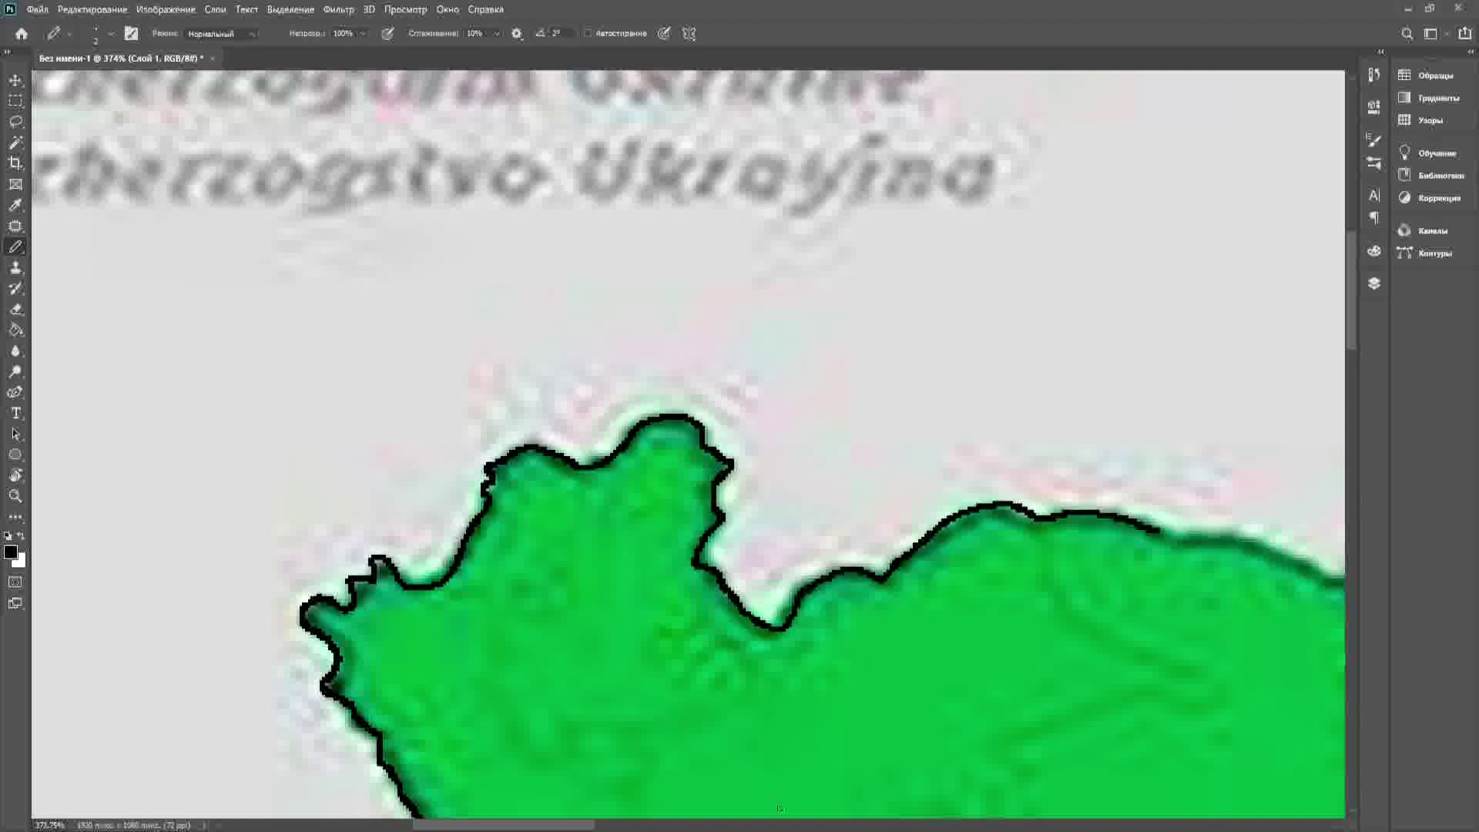
- Trace the remaining northwestern border eastward until it joins the line near the inlet, closing the outline
left_click_drag(557, 826, 676, 827)
left_click_drag(372, 538, 537, 621)
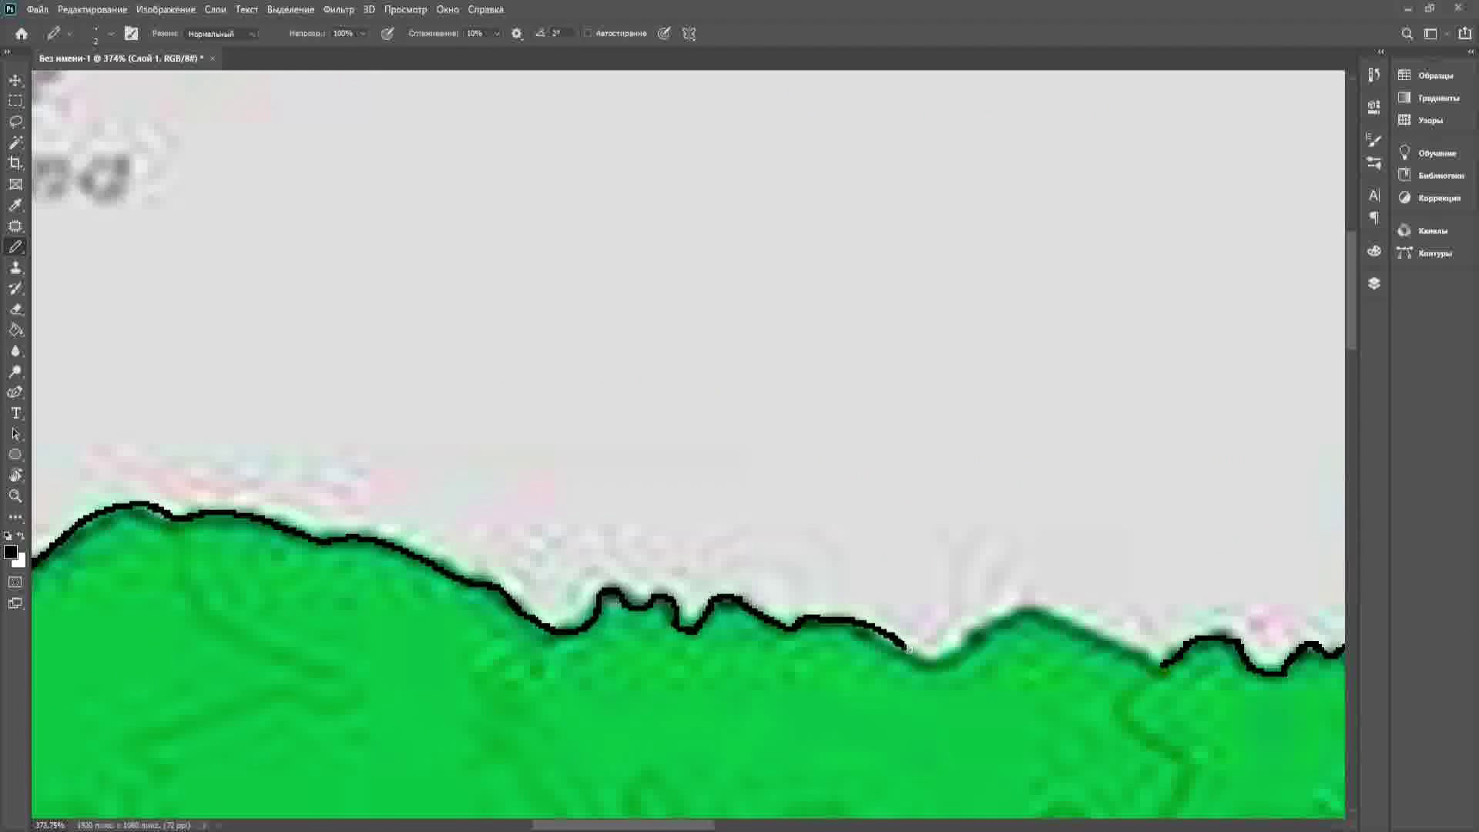
scroll(1209, 682, "up", 5)
left_click_drag(799, 520, 1088, 630)
- Inspect the traced outline around the whole territory for gaps
scroll(1097, 628, "down", 14)
scroll(1029, 509, "up", 1)
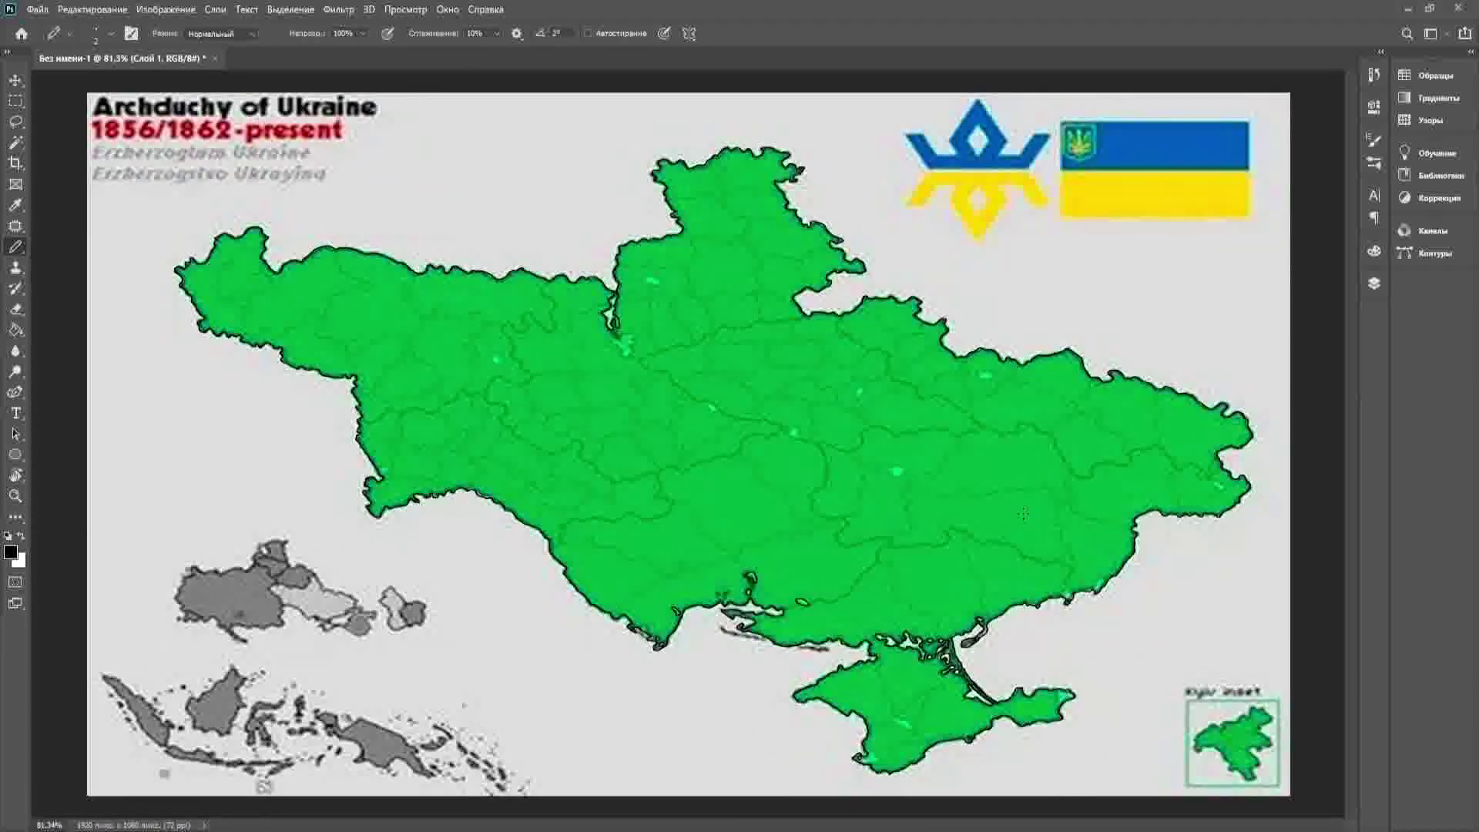
scroll(1024, 514, "down", 2)
scroll(956, 431, "up", 2)
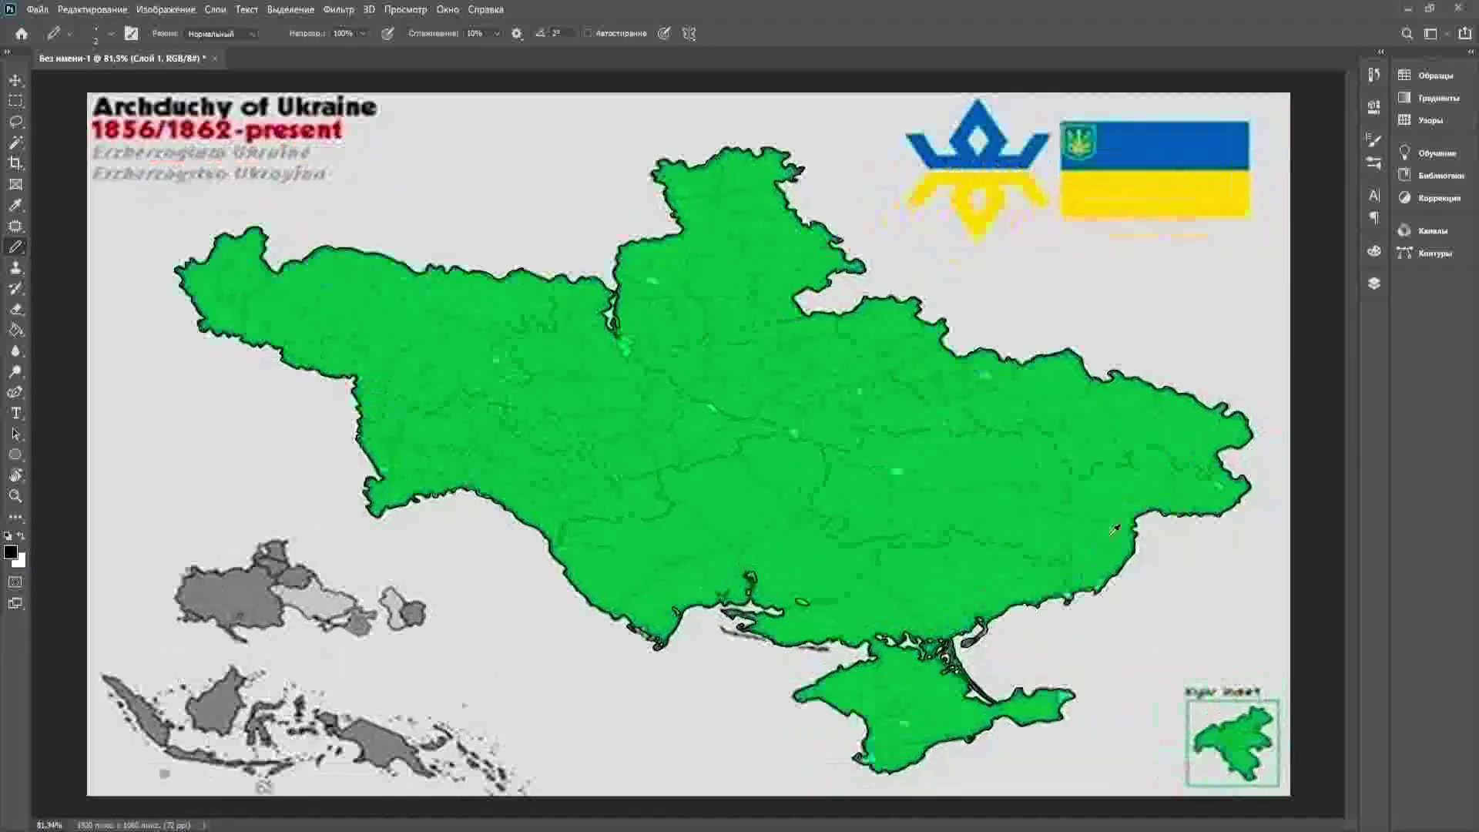
scroll(888, 355, "down", 3)
scroll(443, 222, "up", 1)
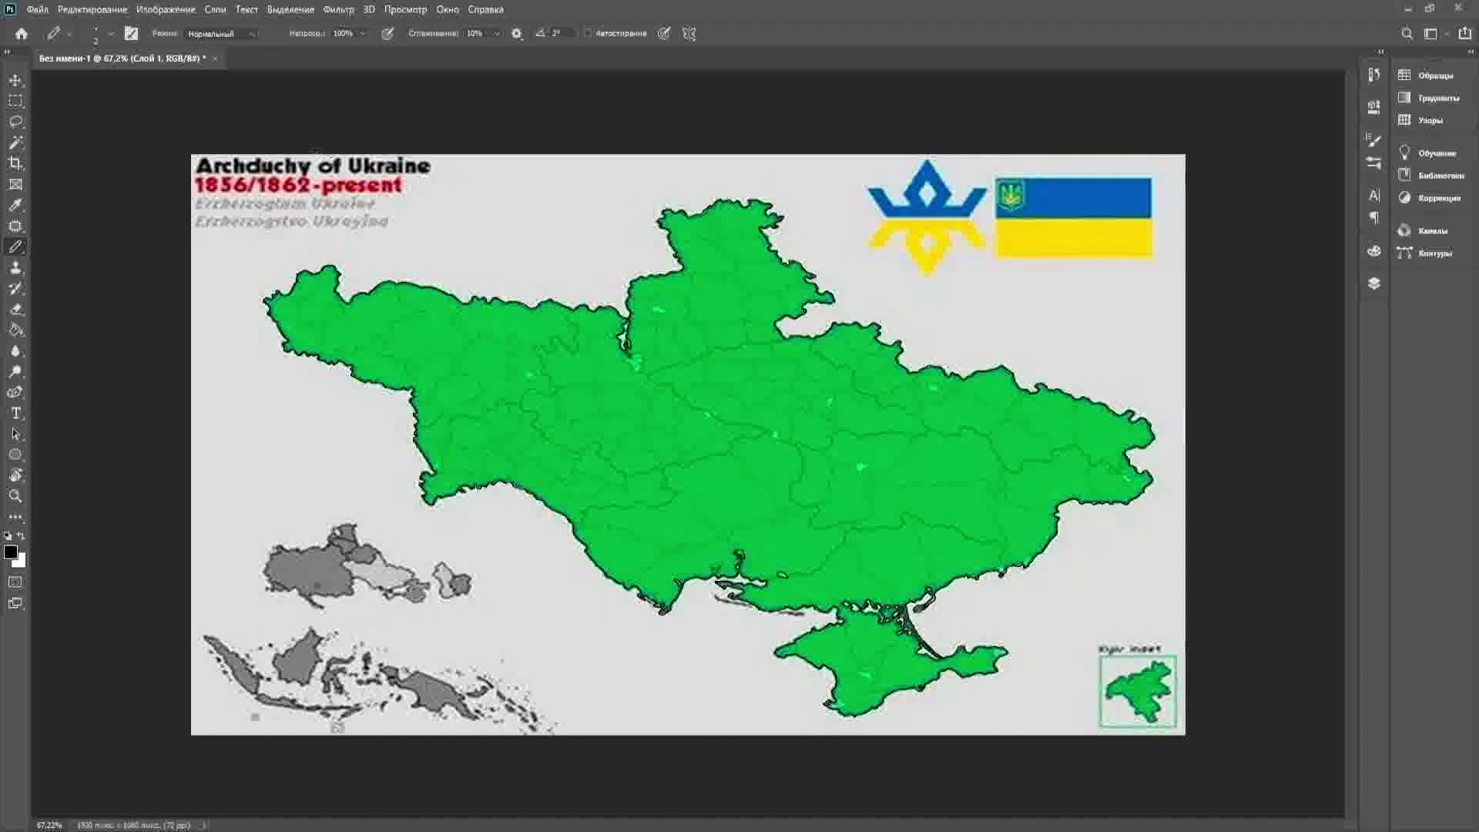
scroll(320, 201, "up", 7)
scroll(146, 162, "down", 6)
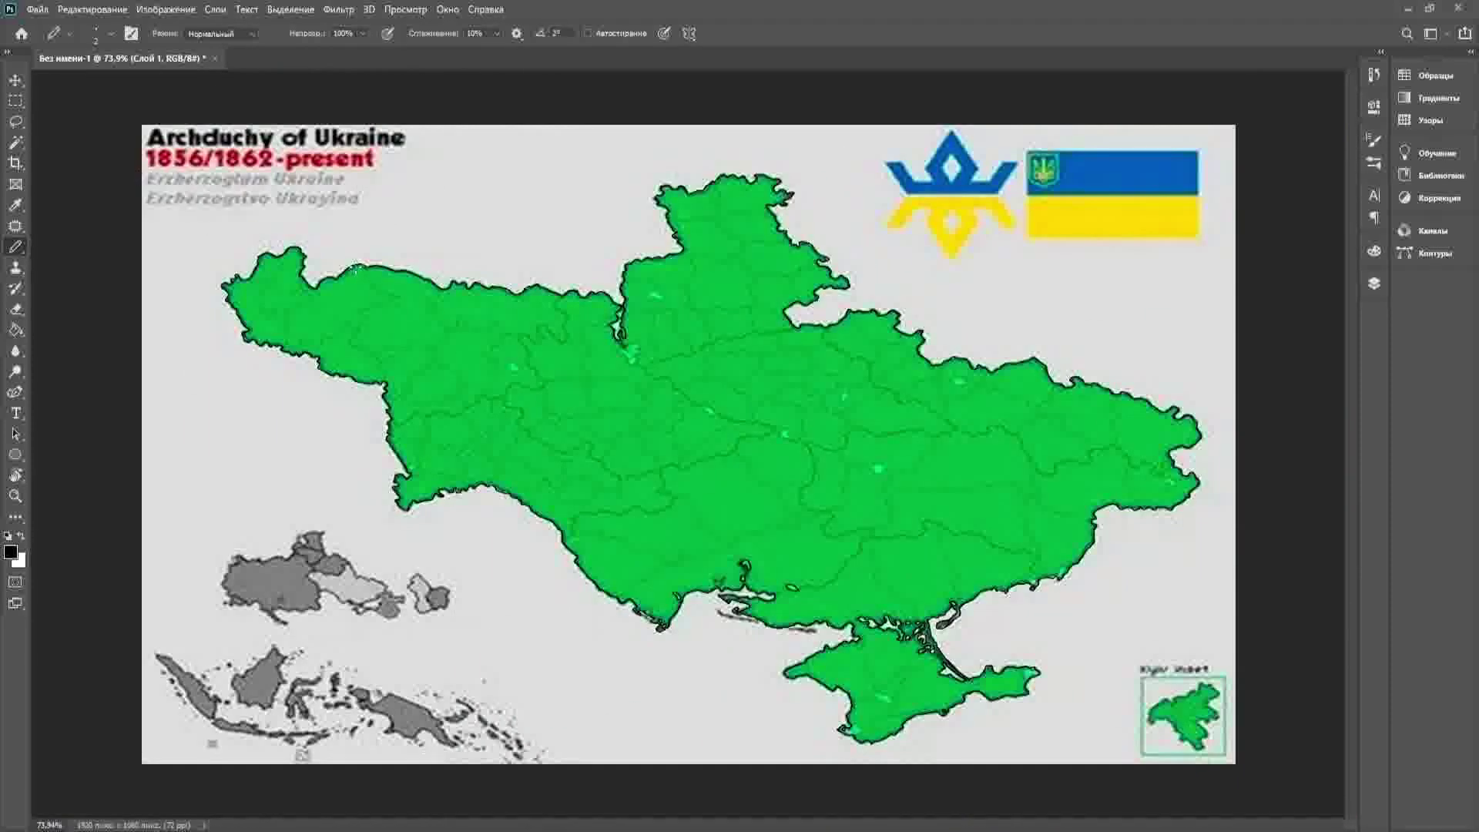
scroll(689, 445, "down", 2)
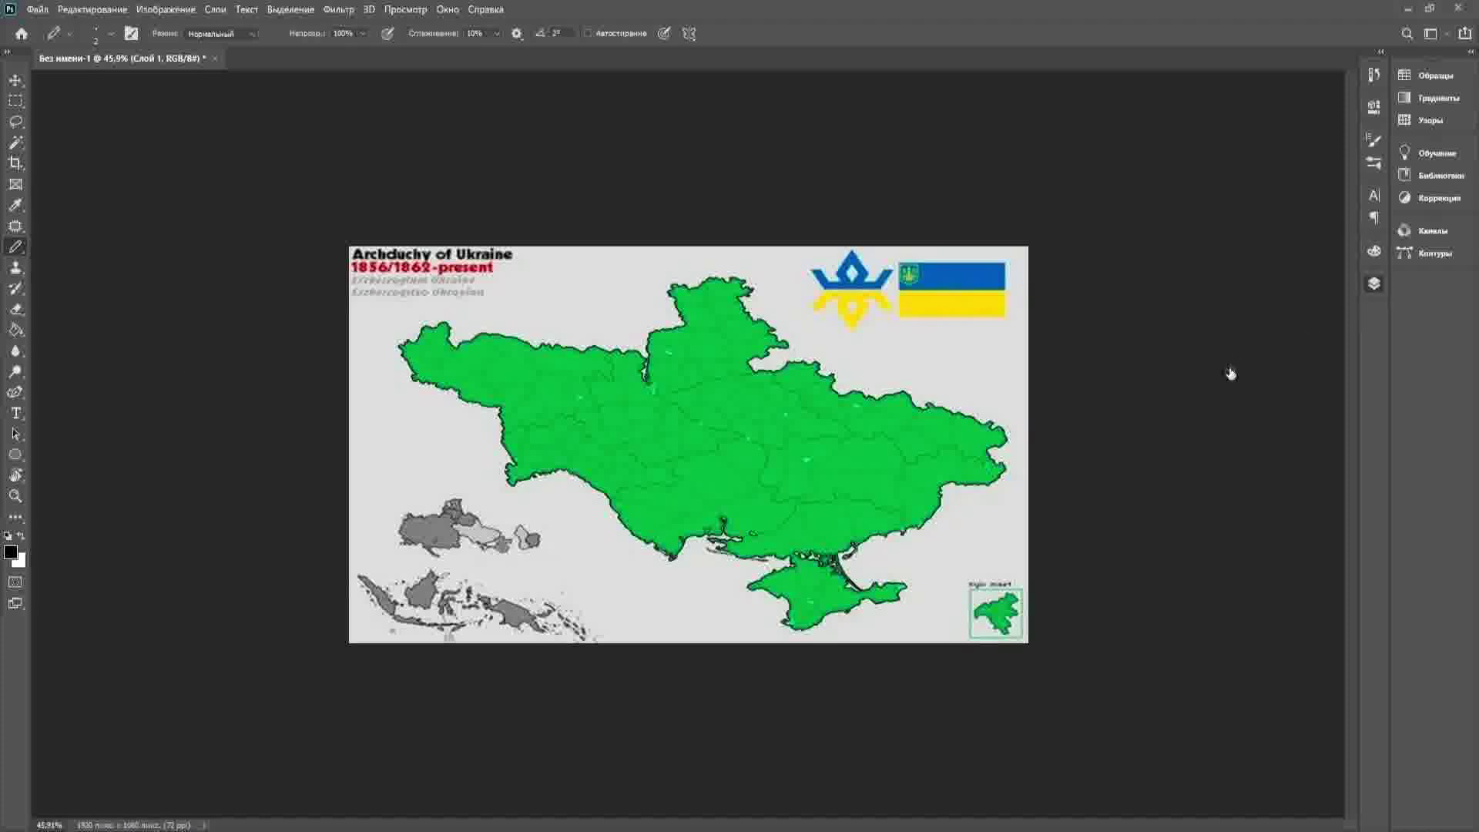
- Duplicate the outline layer and undo the copy
key("ctrl+j")
key("h")
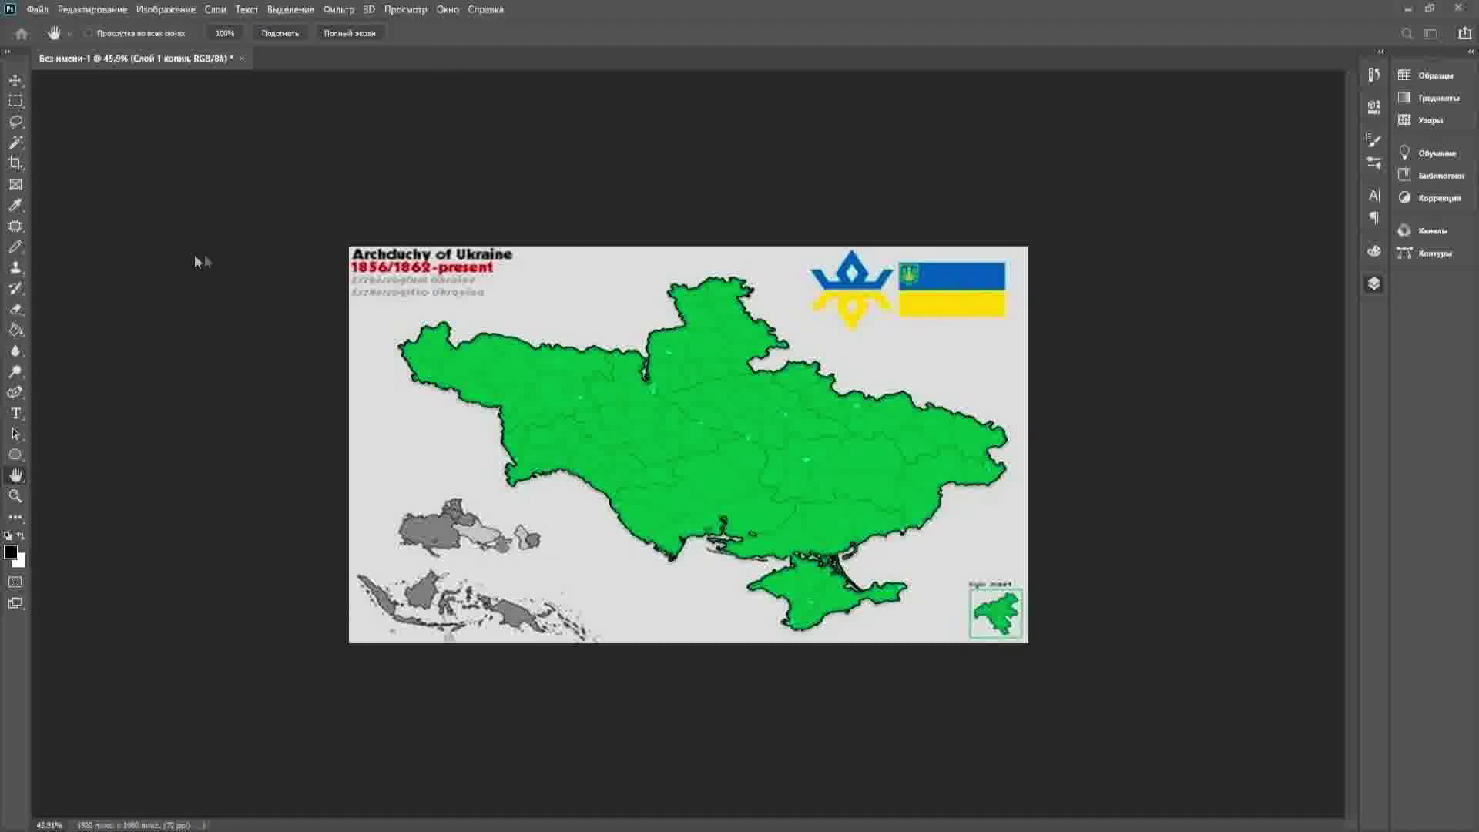
scroll(882, 247, "up", 16)
scroll(836, 244, "down", 9)
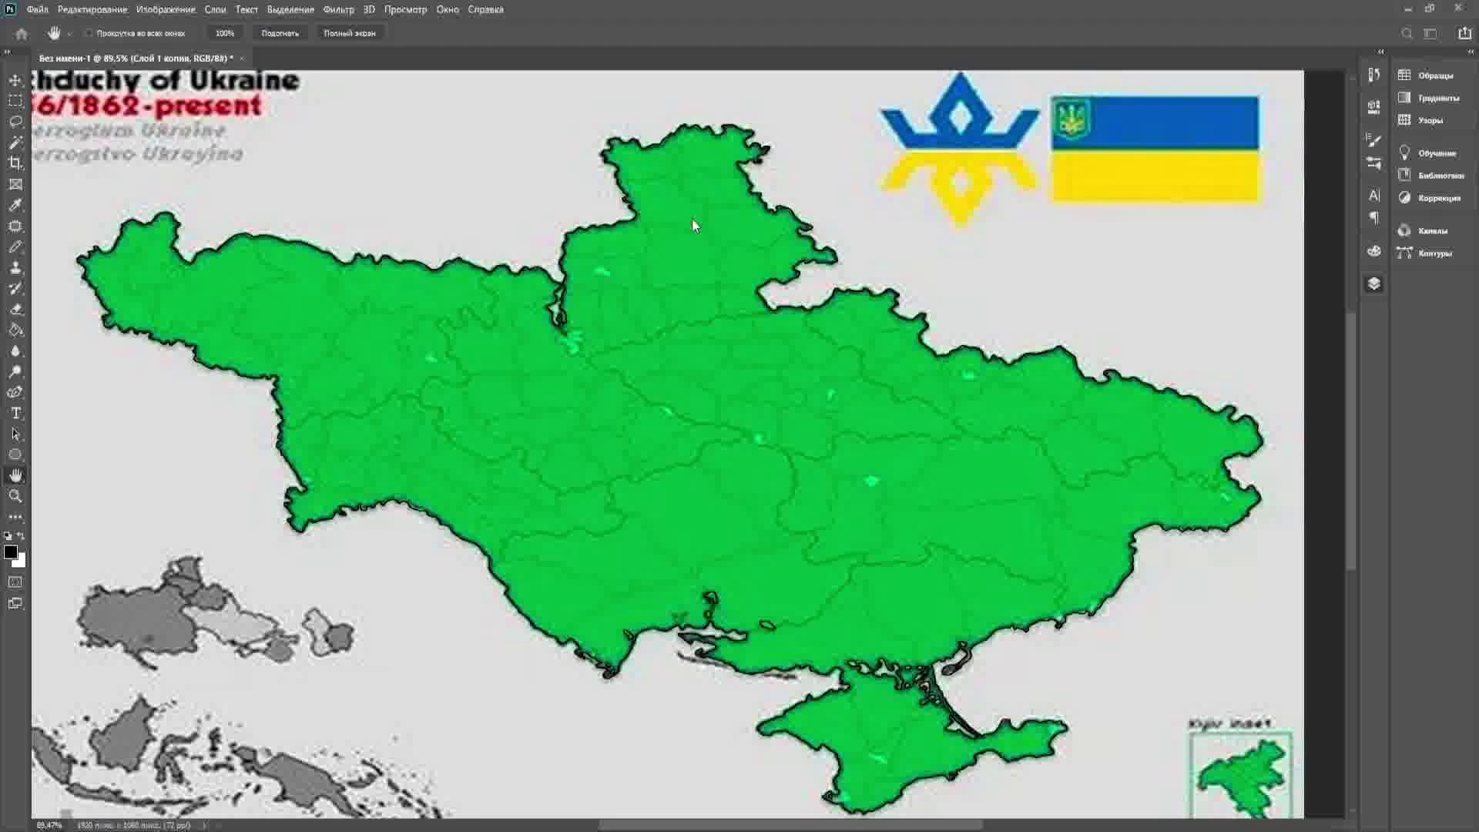
key("b")
key("ctrl+z")
- Fill the outlined mainland and southern peninsula with yellow-green on the outline layer, undoing a misapplied fill
key("g")
key("i")
left_click(636, 126)
left_click(634, 467)
key("ctrl+z")
left_click(20, 535)
left_click(492, 383)
scroll(493, 382, "down", 4)
scroll(733, 335, "up", 4)
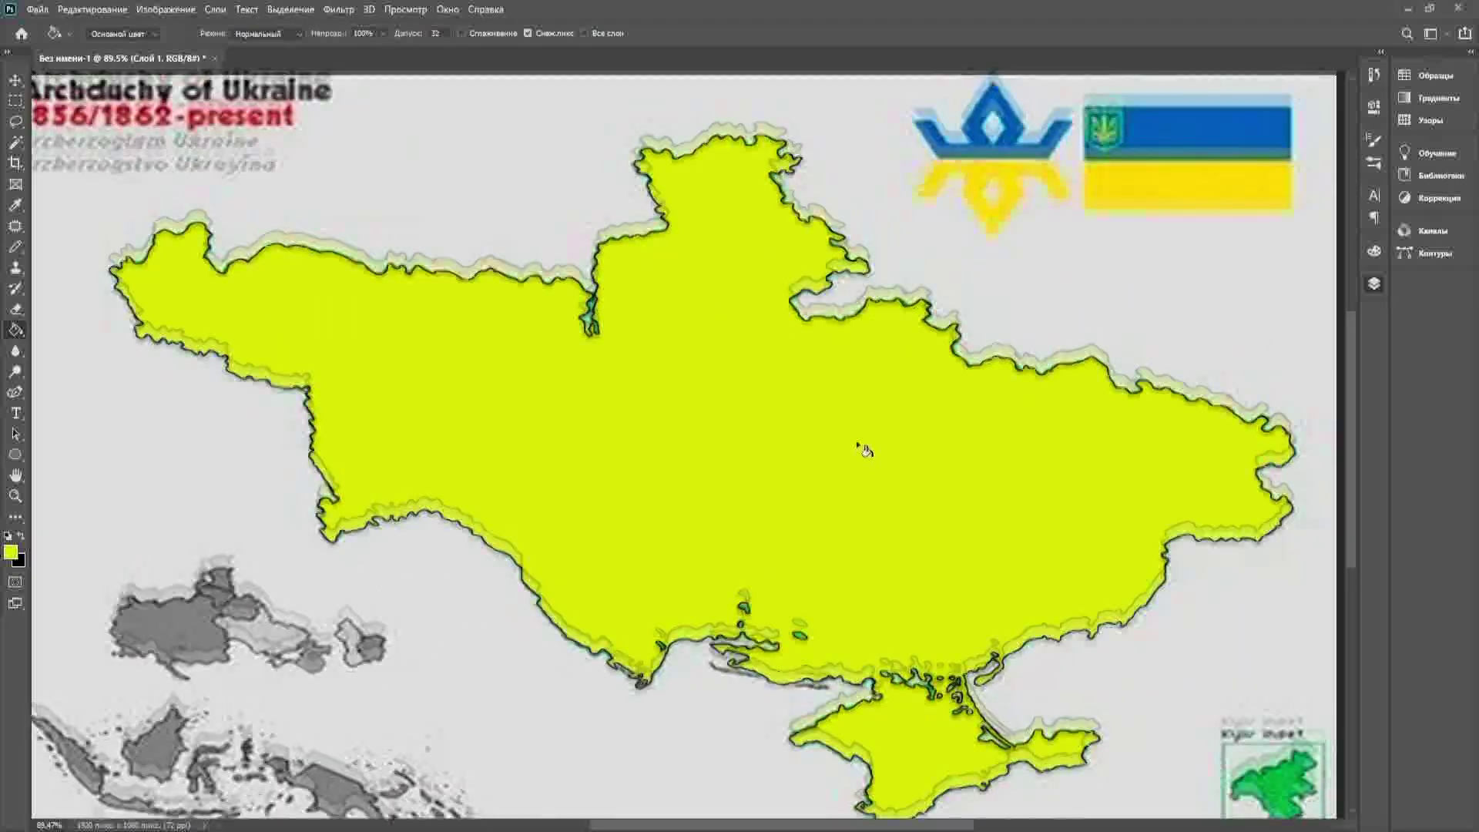
scroll(848, 433, "up", 3)
scroll(838, 421, "down", 8)
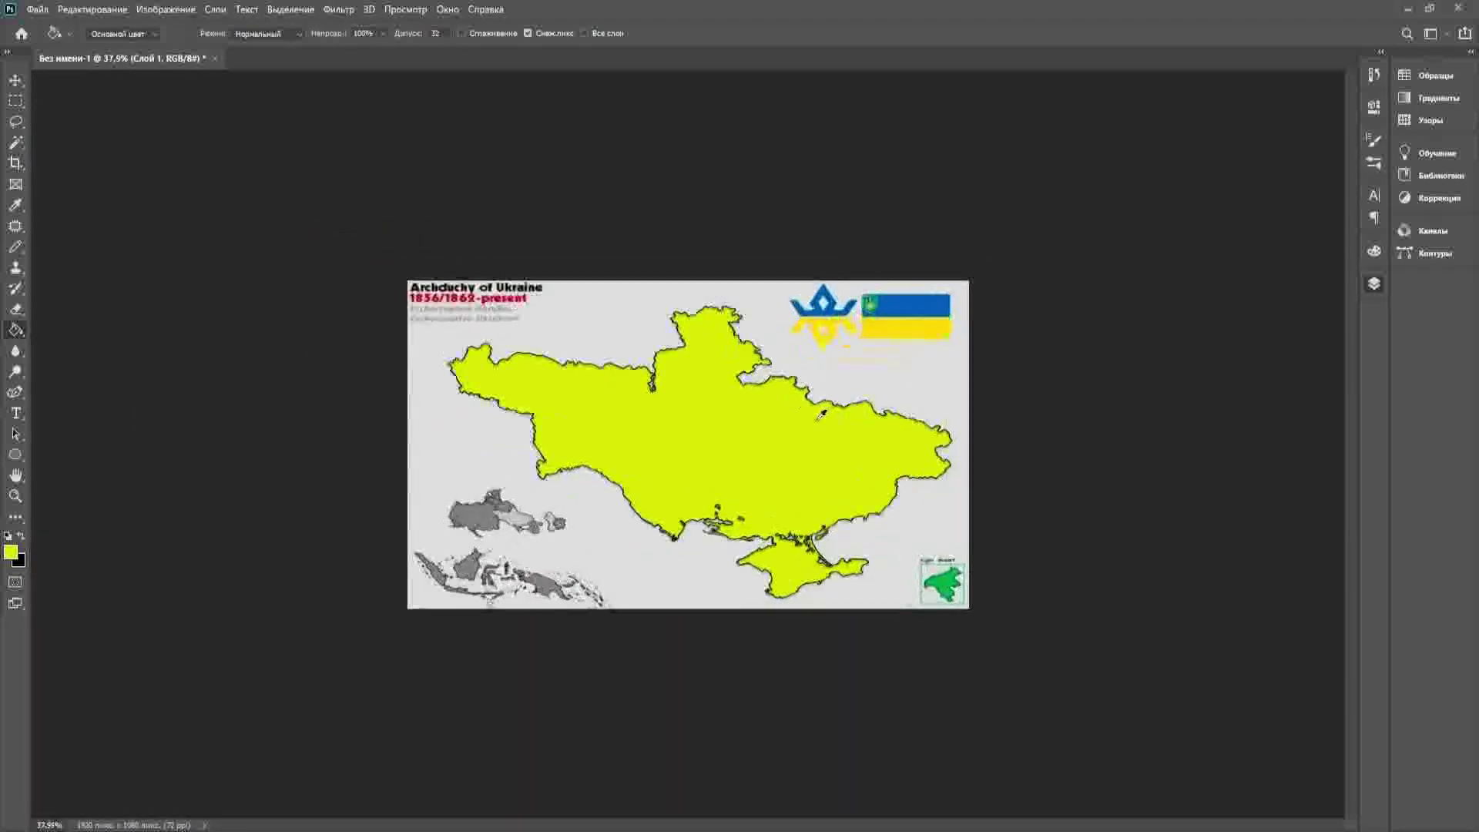
- Remove the map image from view and place the sketch image with its shaded ball over the territory's southwestern side
key("v")
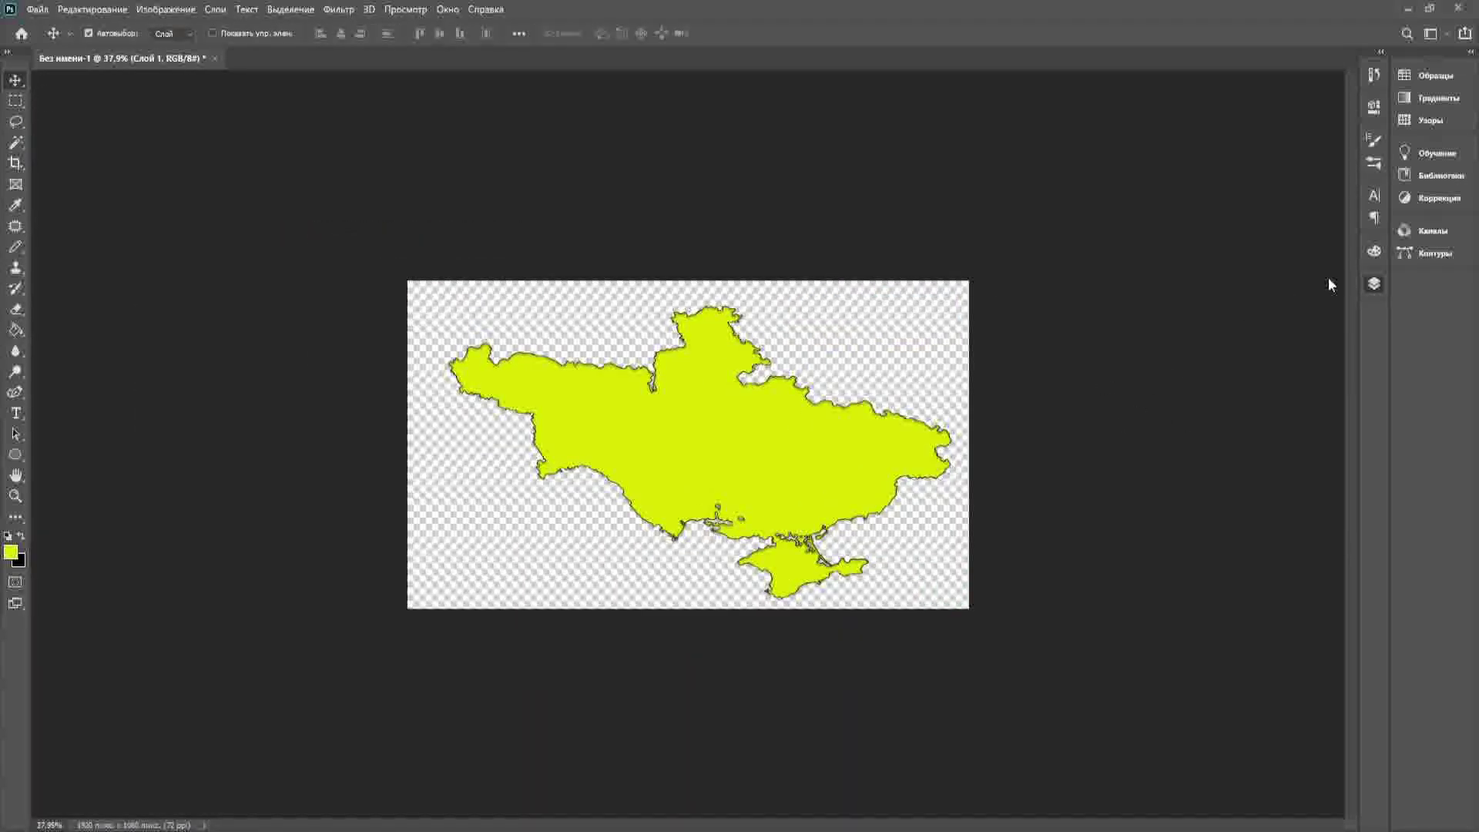
scroll(485, 523, "up", 2)
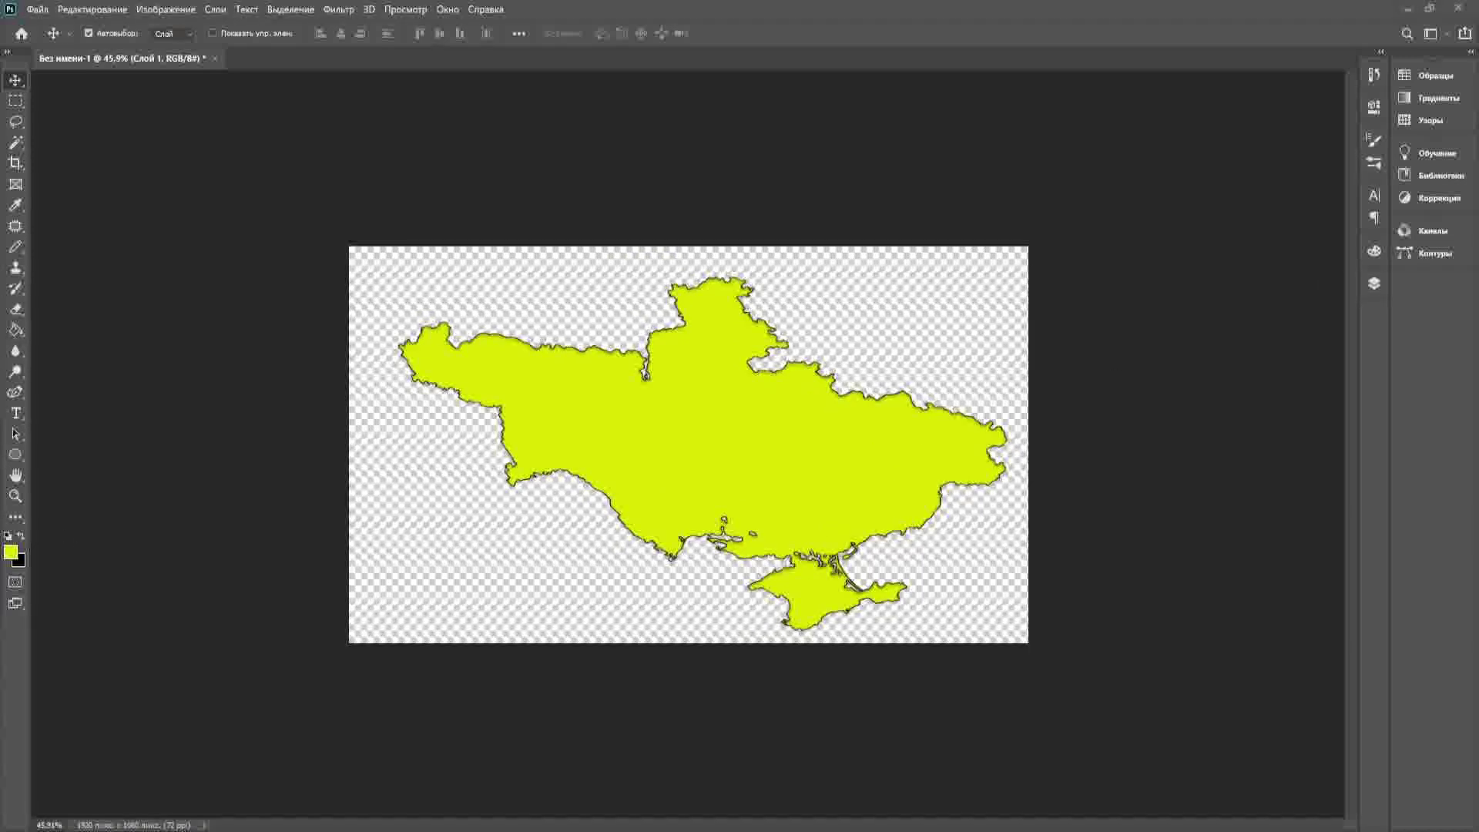
mouse_move(826, 398)
left_mouse_down()
mouse_move(732, 436)
mouse_move(476, 471)
left_mouse_up()
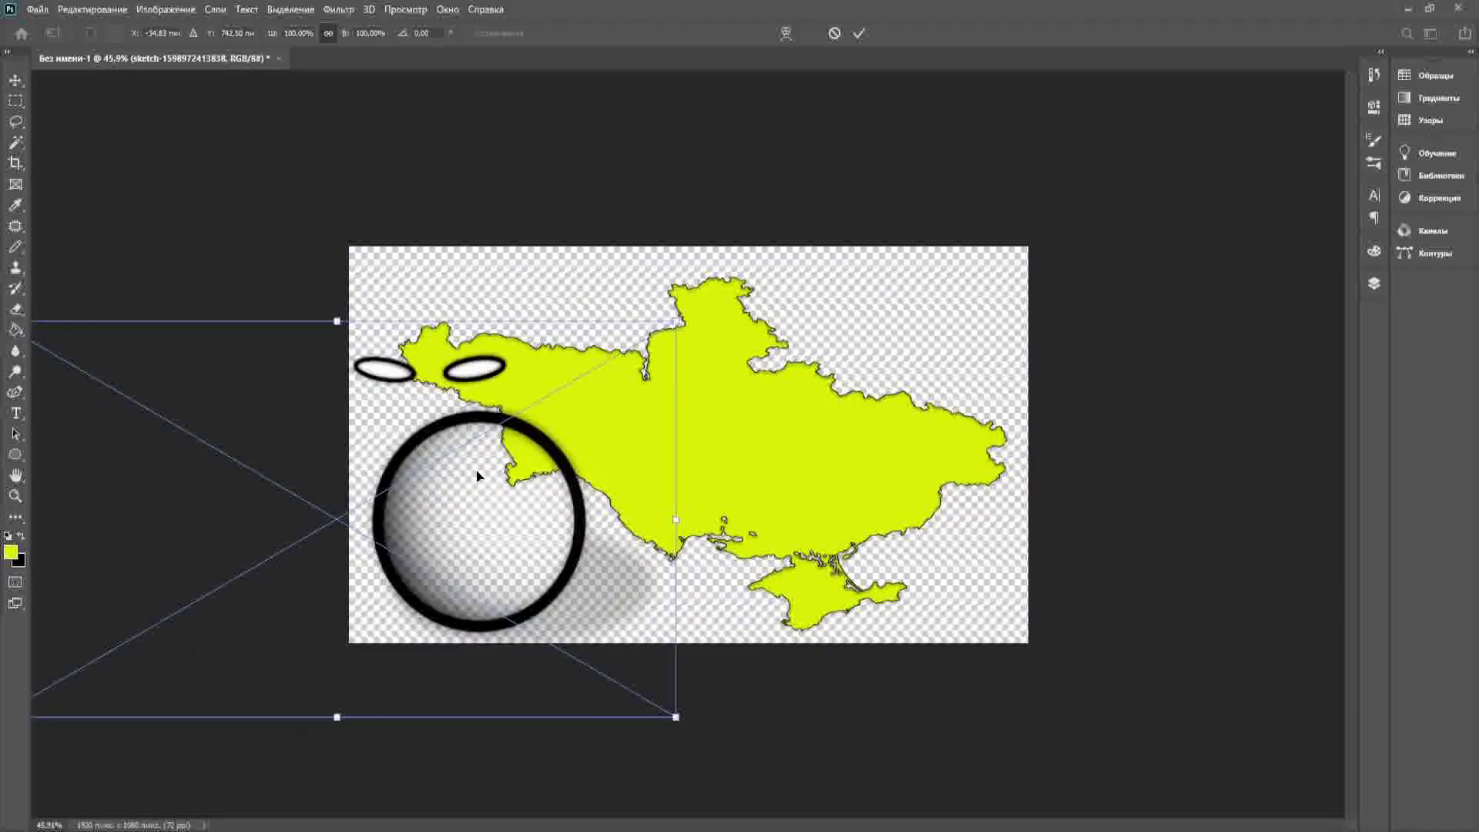
- Try copying a rectangular selection of the shaded ball to a new layer and moving it over the territory's northeast
left_click(16, 101)
left_click_drag(355, 401, 611, 640)
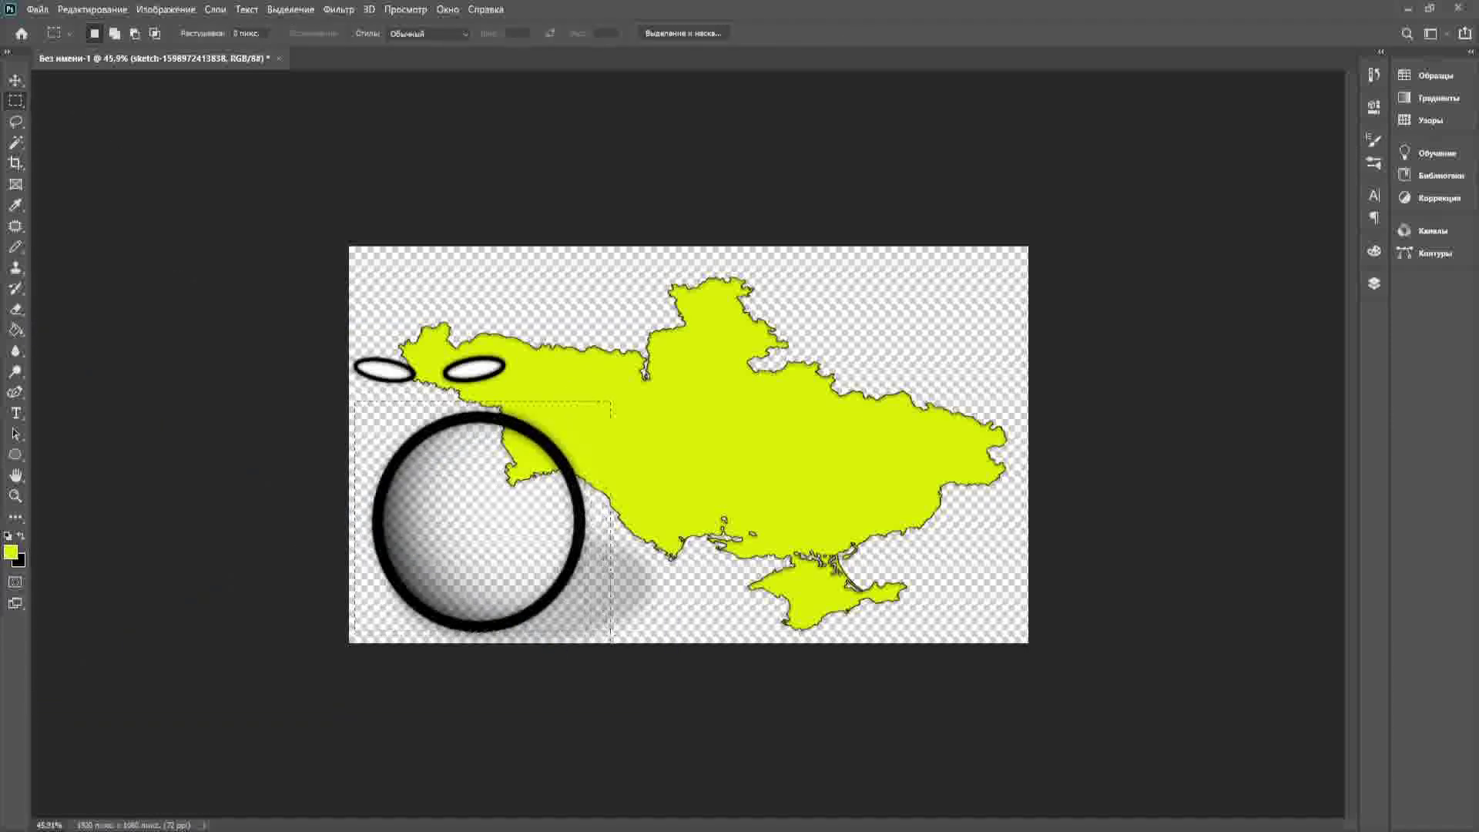
key("ctrl+j")
key("v")
left_click_drag(574, 493, 911, 349)
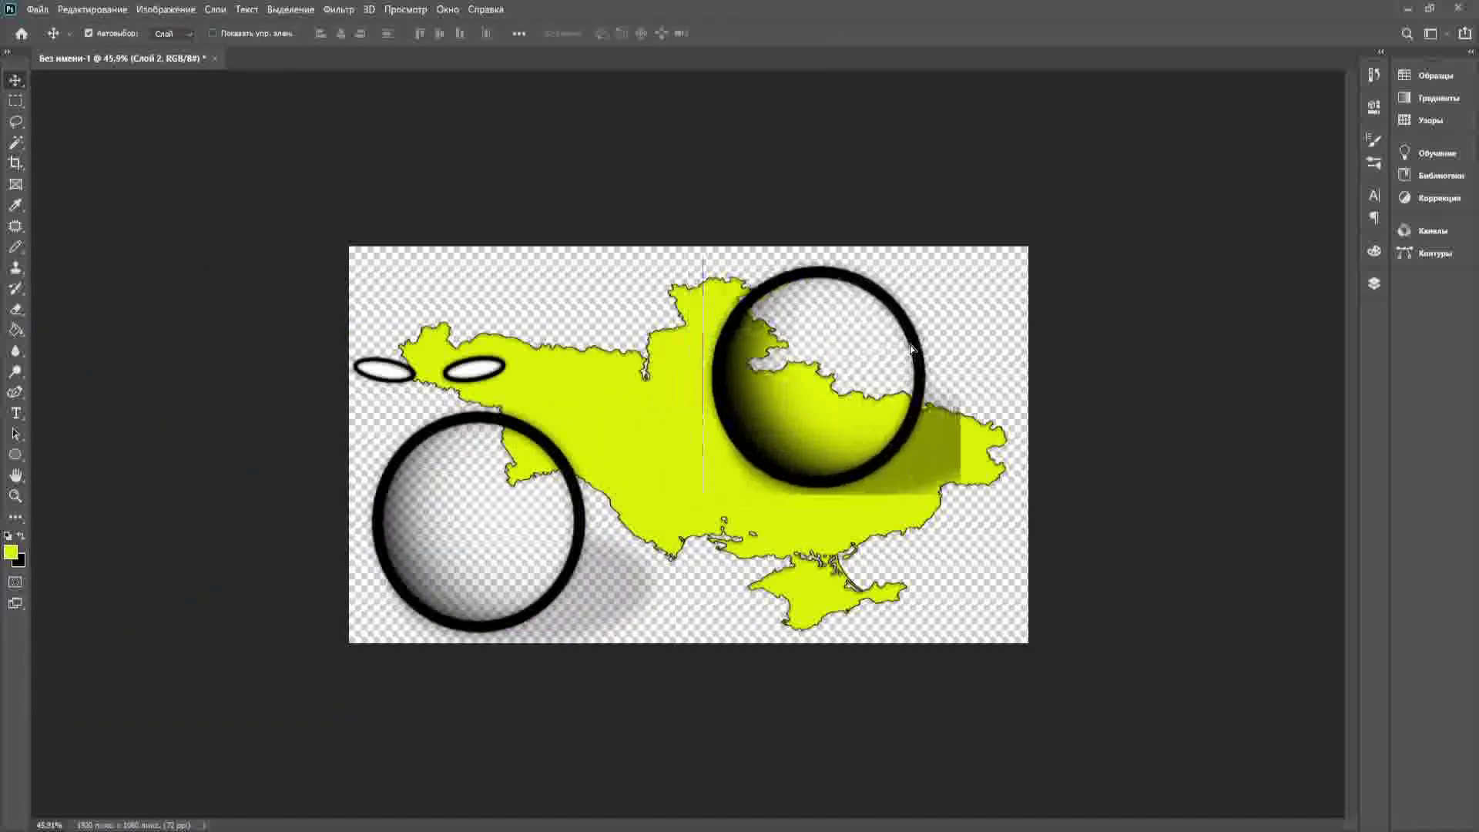
key("ctrl+alt+a")
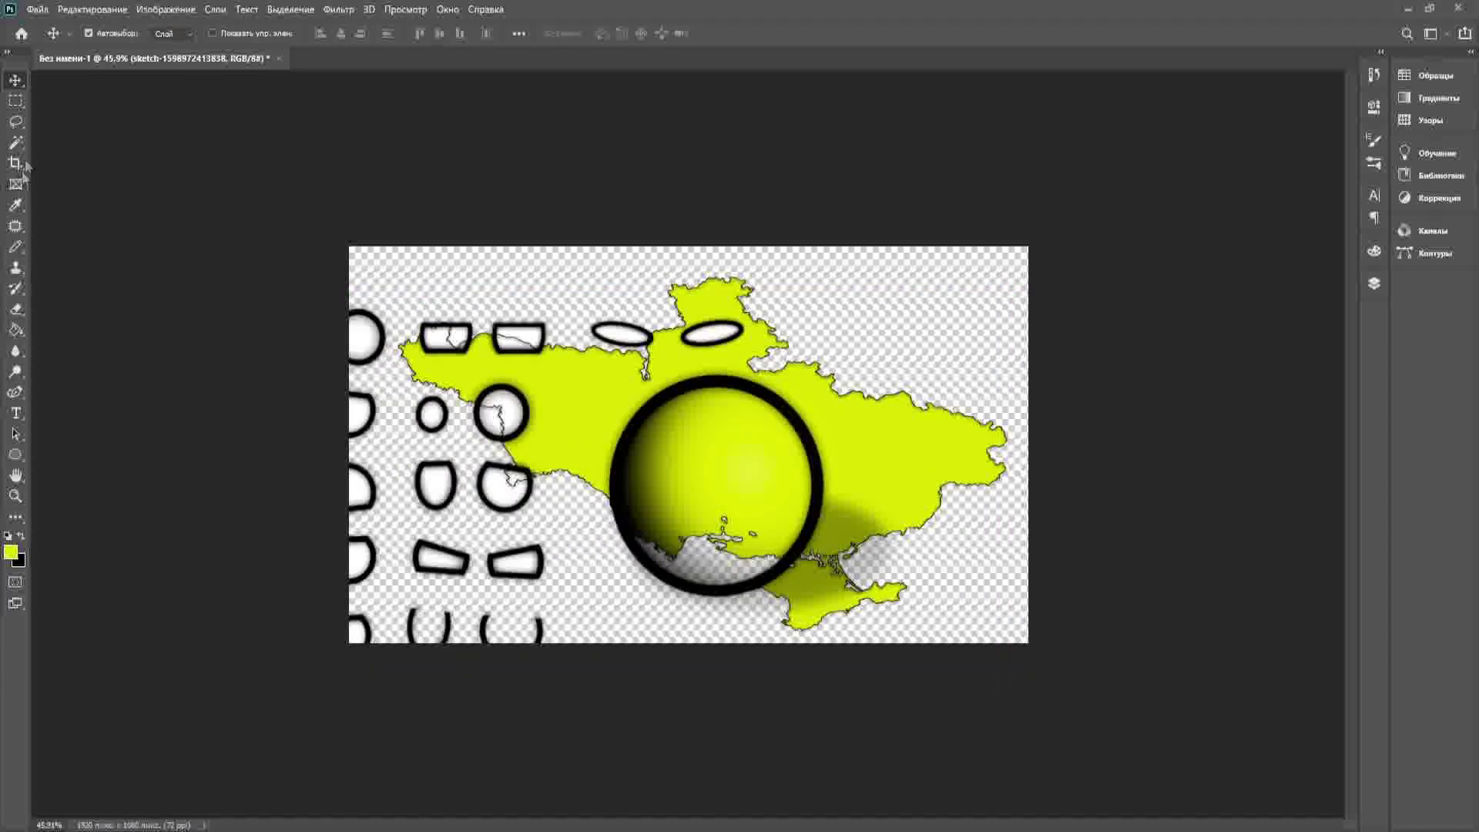
- Try copying a rectangular area around the repositioned ball onto a new layer and shifting the copy slightly
left_click(16, 143)
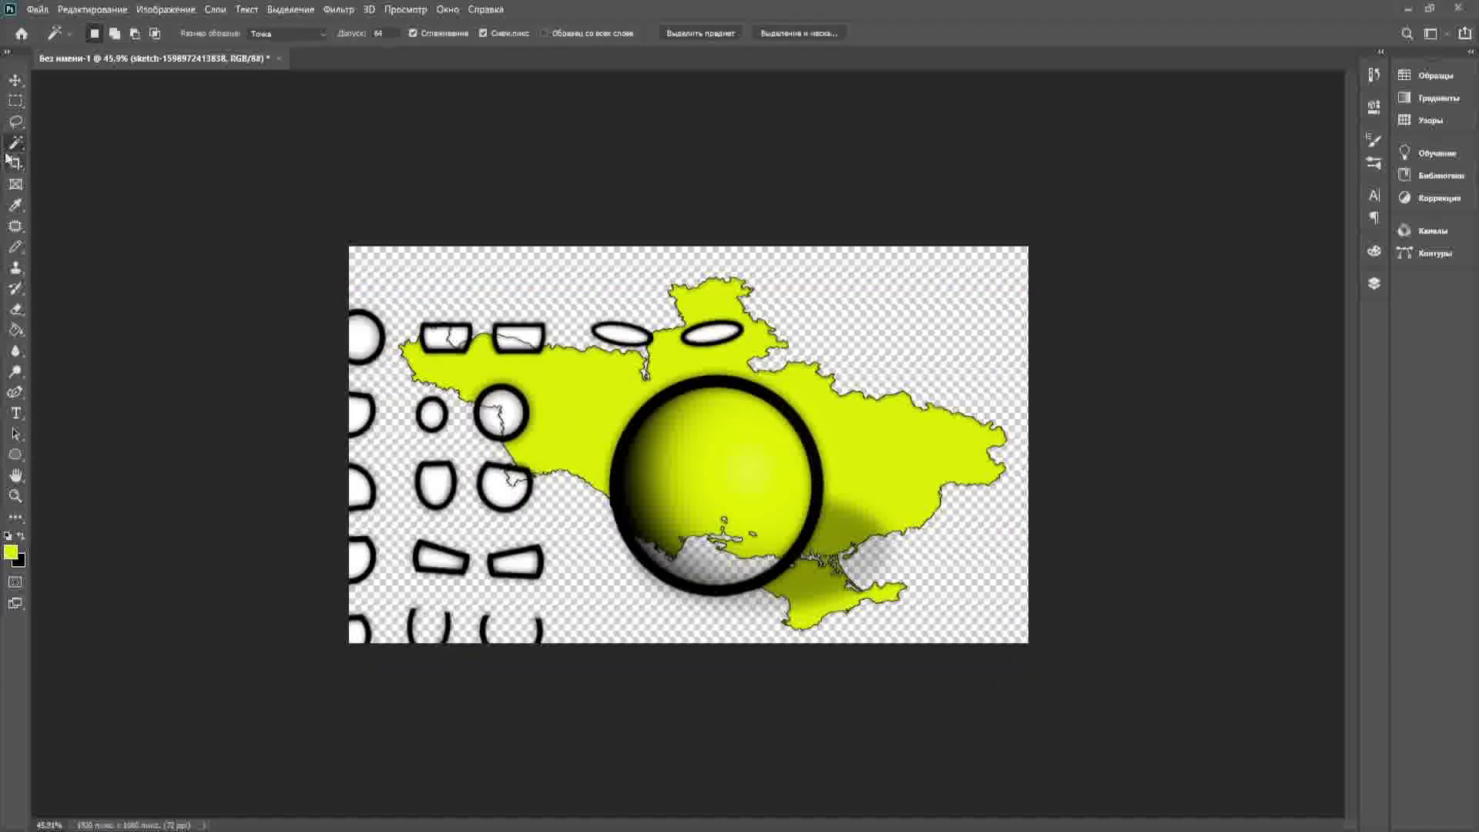
key("m")
left_click_drag(870, 619, 577, 362)
key("ctrl+c")
key("ctrl+v")
key("v")
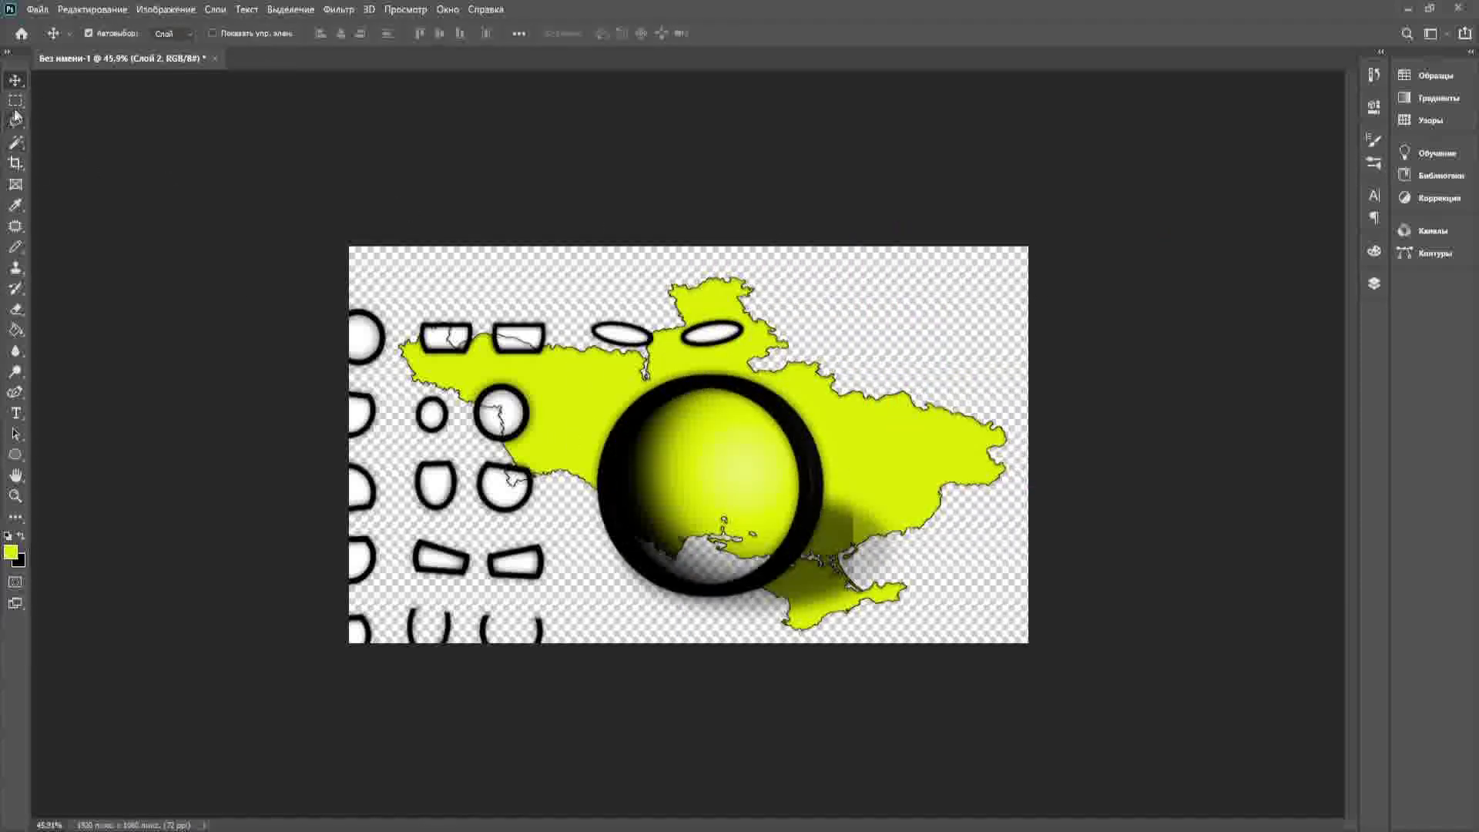
left_click(16, 101)
key("ctrl+z")
- Copy the ball with its full shadow onto its own layer and move it over the territory's southwestern edge
mouse_move(558, 360)
left_mouse_down()
mouse_move(885, 601)
mouse_move(995, 651)
left_mouse_up()
key("ctrl+c")
key("ctrl+v")
left_click(16, 80)
left_click_drag(757, 398, 920, 399)
left_click_drag(745, 394, 736, 394)
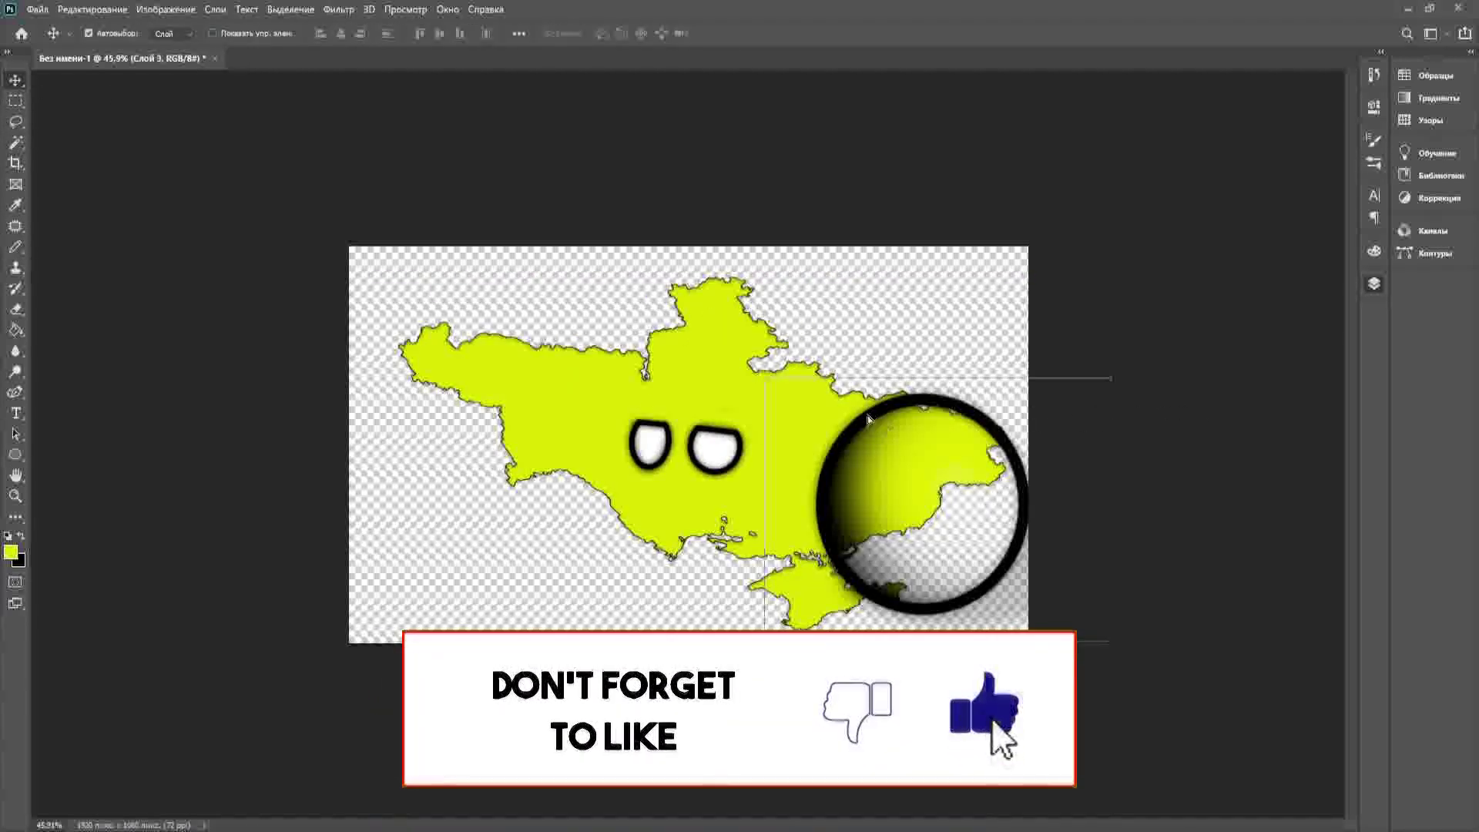
left_click_drag(868, 419, 480, 429)
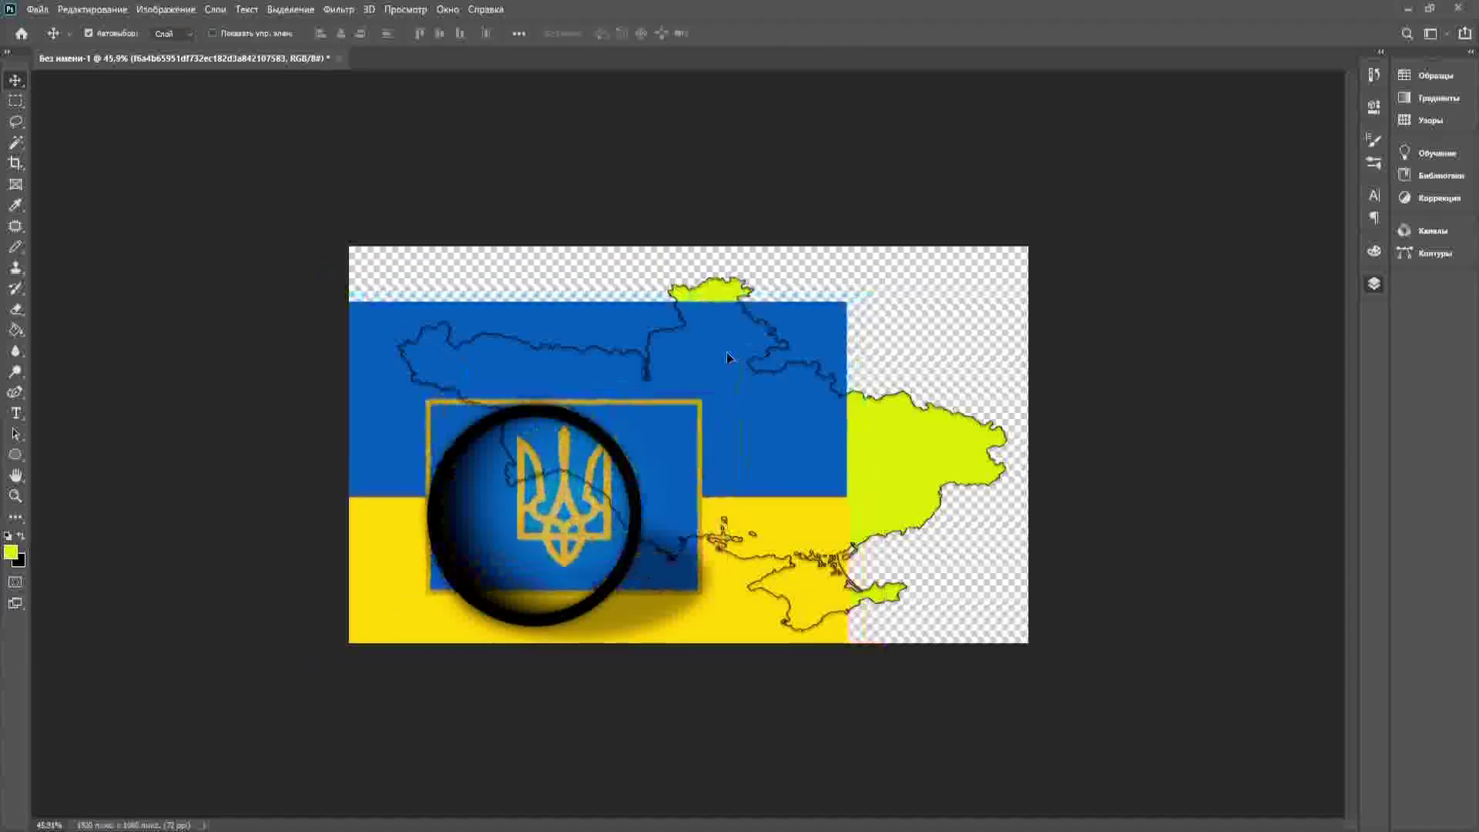
- Scale the flag image down to about 53% and position it over the shaded ball
left_click_drag(728, 352, 707, 369)
key("ctrl+t")
left_click_drag(261, 317, 527, 500)
left_click_drag(647, 520, 531, 429)
left_click_drag(412, 615, 389, 631)
mouse_move(589, 525)
left_mouse_down()
mouse_move(576, 525)
mouse_move(590, 525)
left_mouse_up()
left_click_drag(709, 409, 688, 435)
key("ctrl+z")
left_click_drag(708, 520, 652, 494)
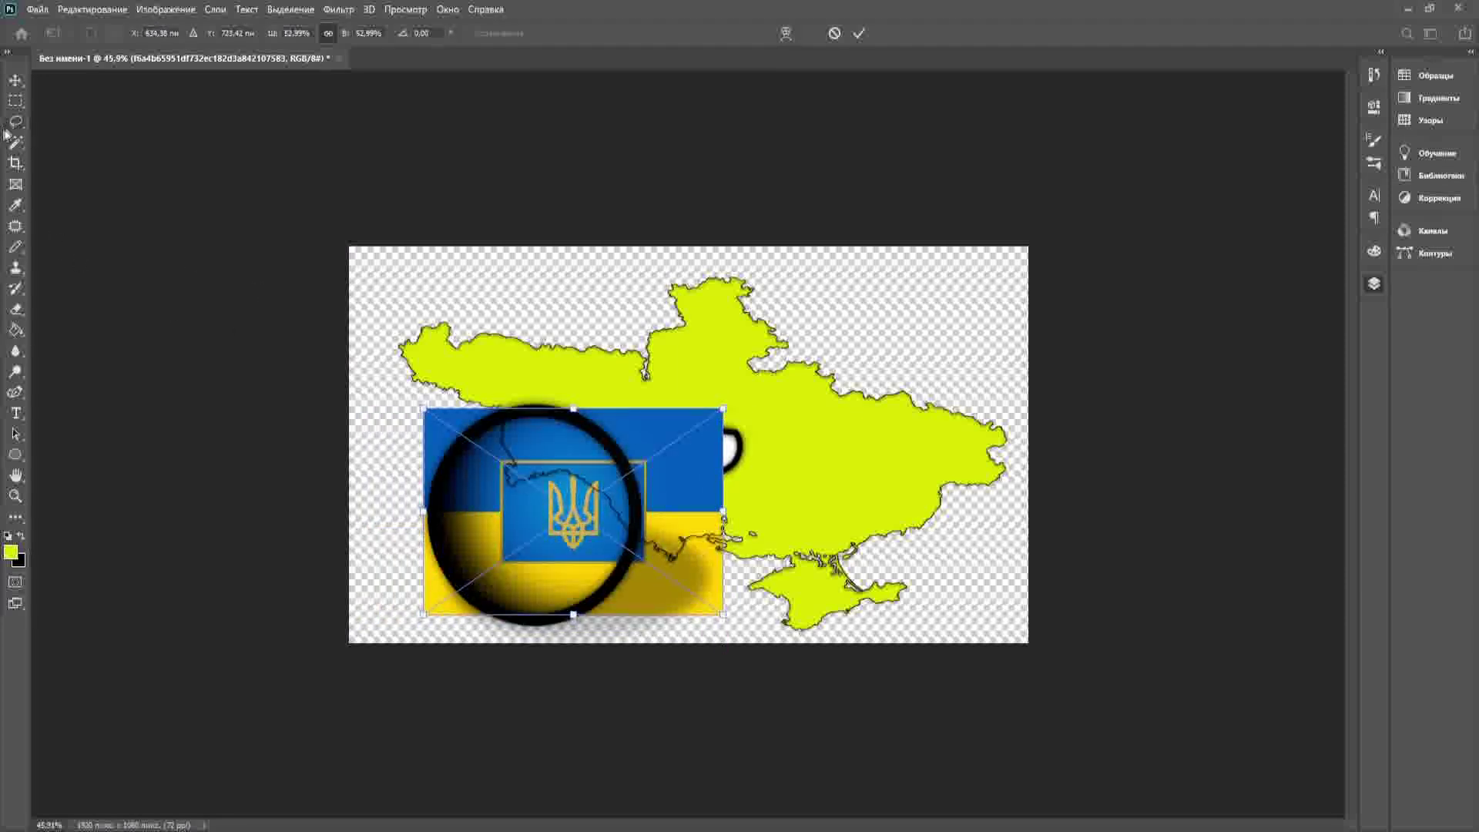
key("Return")
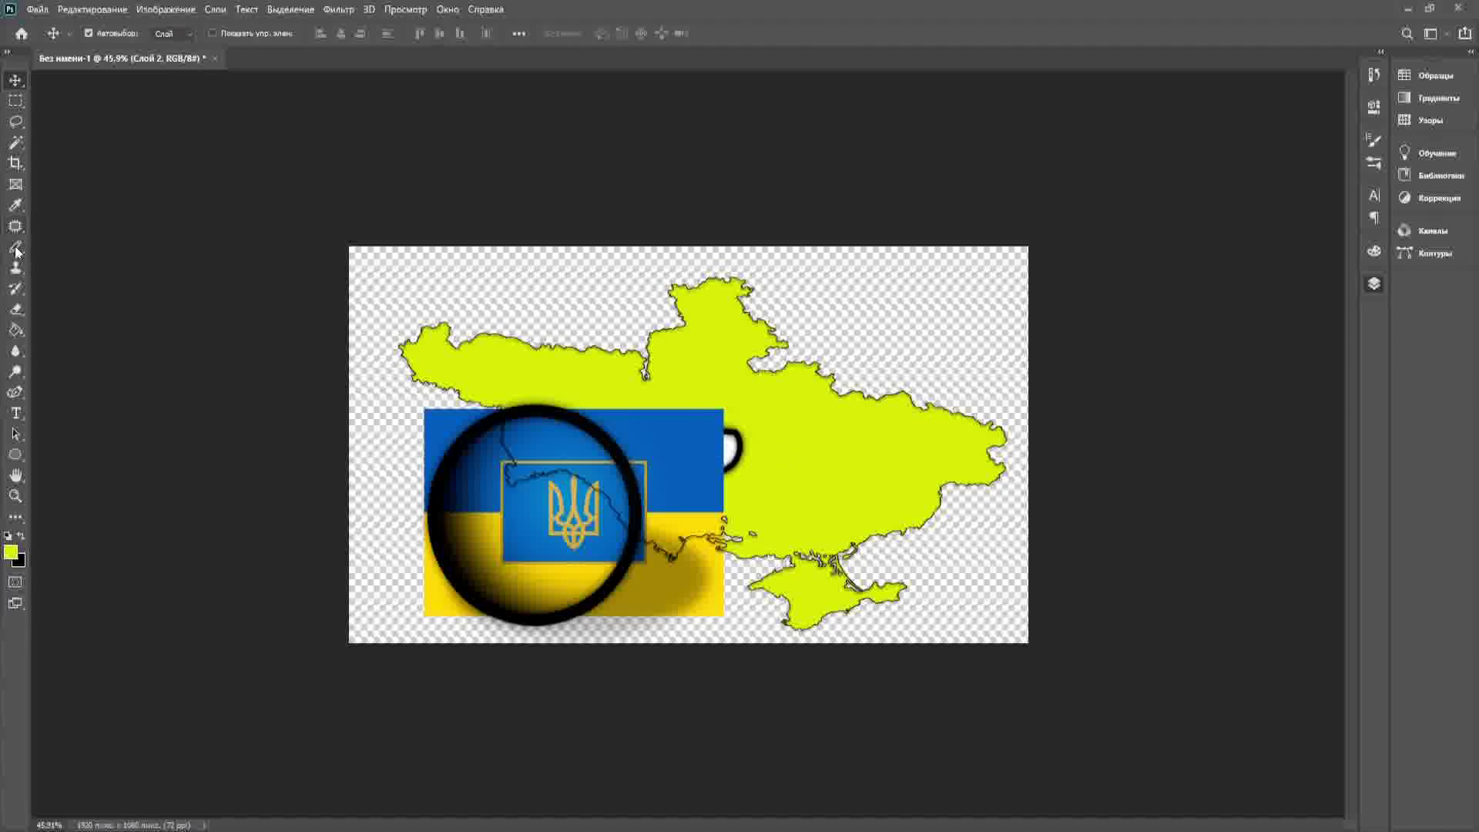
- Delete the blue and yellow flag areas lying east of the ball's outline using the Magic Wand
left_click(16, 310)
left_click(1208, 399)
scroll(594, 396, "up", 4)
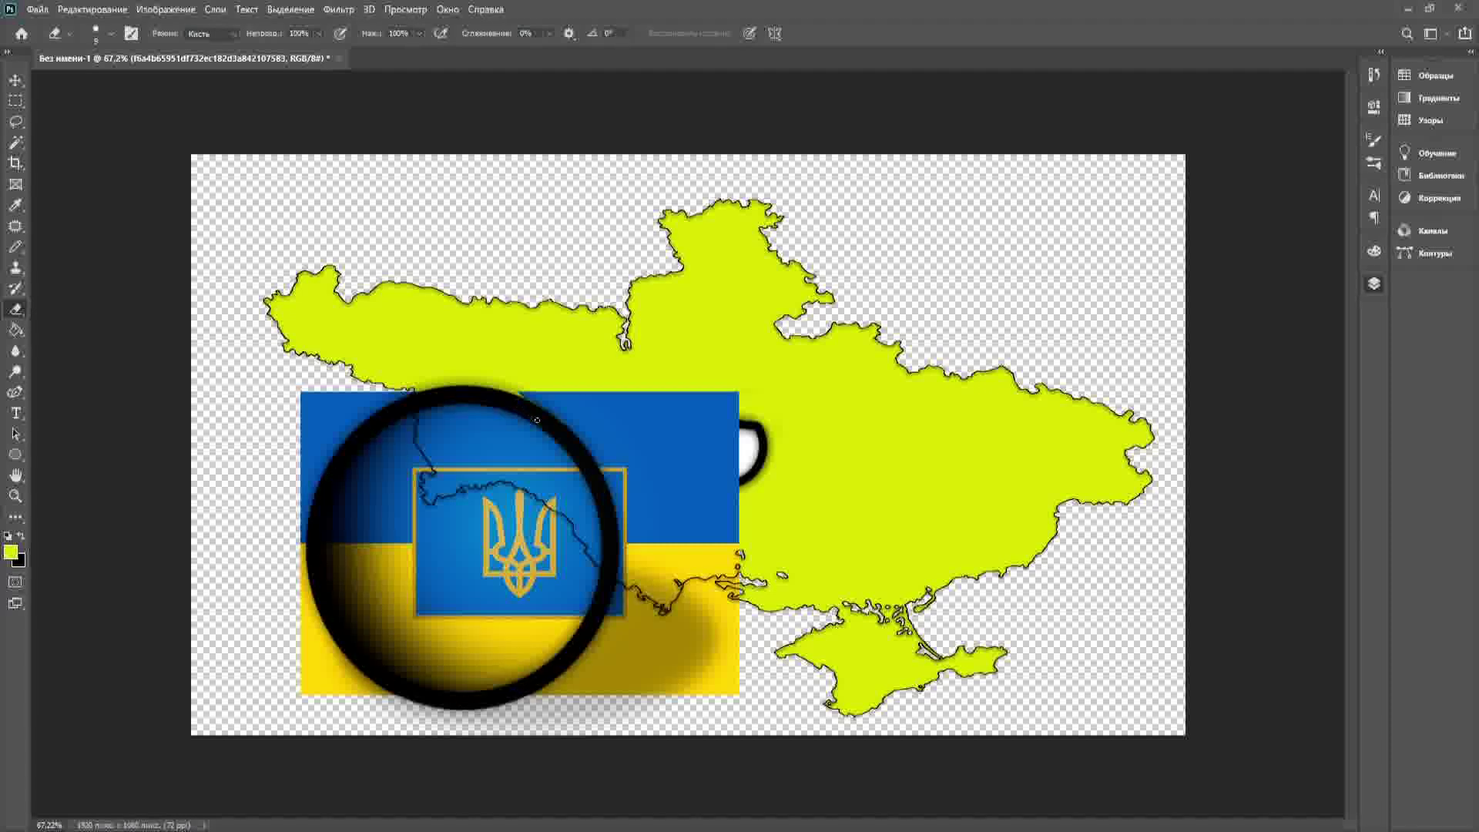
left_click(15, 142)
left_click(616, 515)
left_click(646, 506)
key("Delete")
left_click(617, 482)
key("Delete")
left_click(715, 557)
key("Delete")
- Delete the remaining yellow and blue flag corners outside the ball's western edge
left_click(329, 667)
key("Delete")
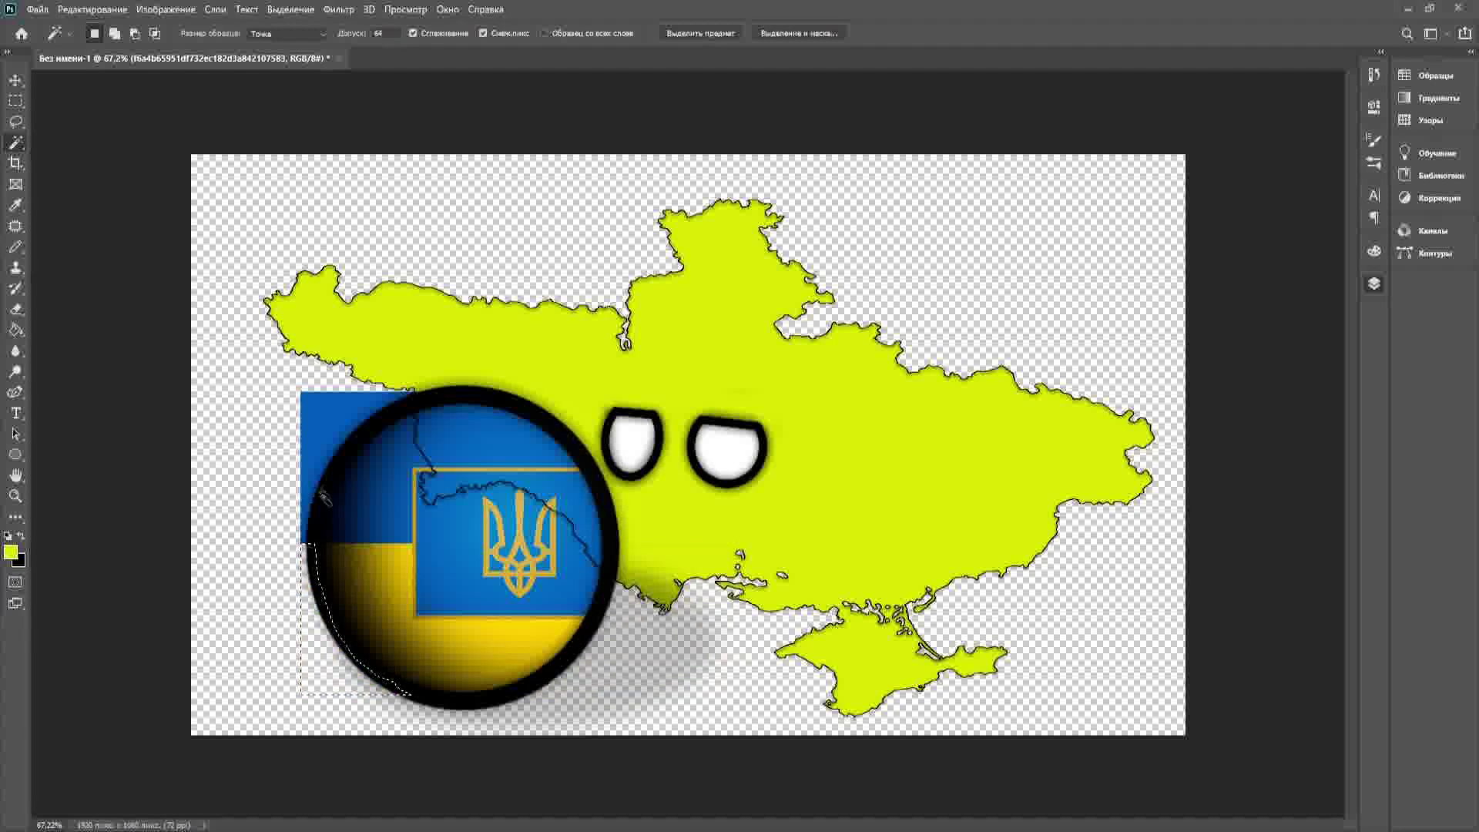
left_click(318, 466)
key("Delete")
key("v")
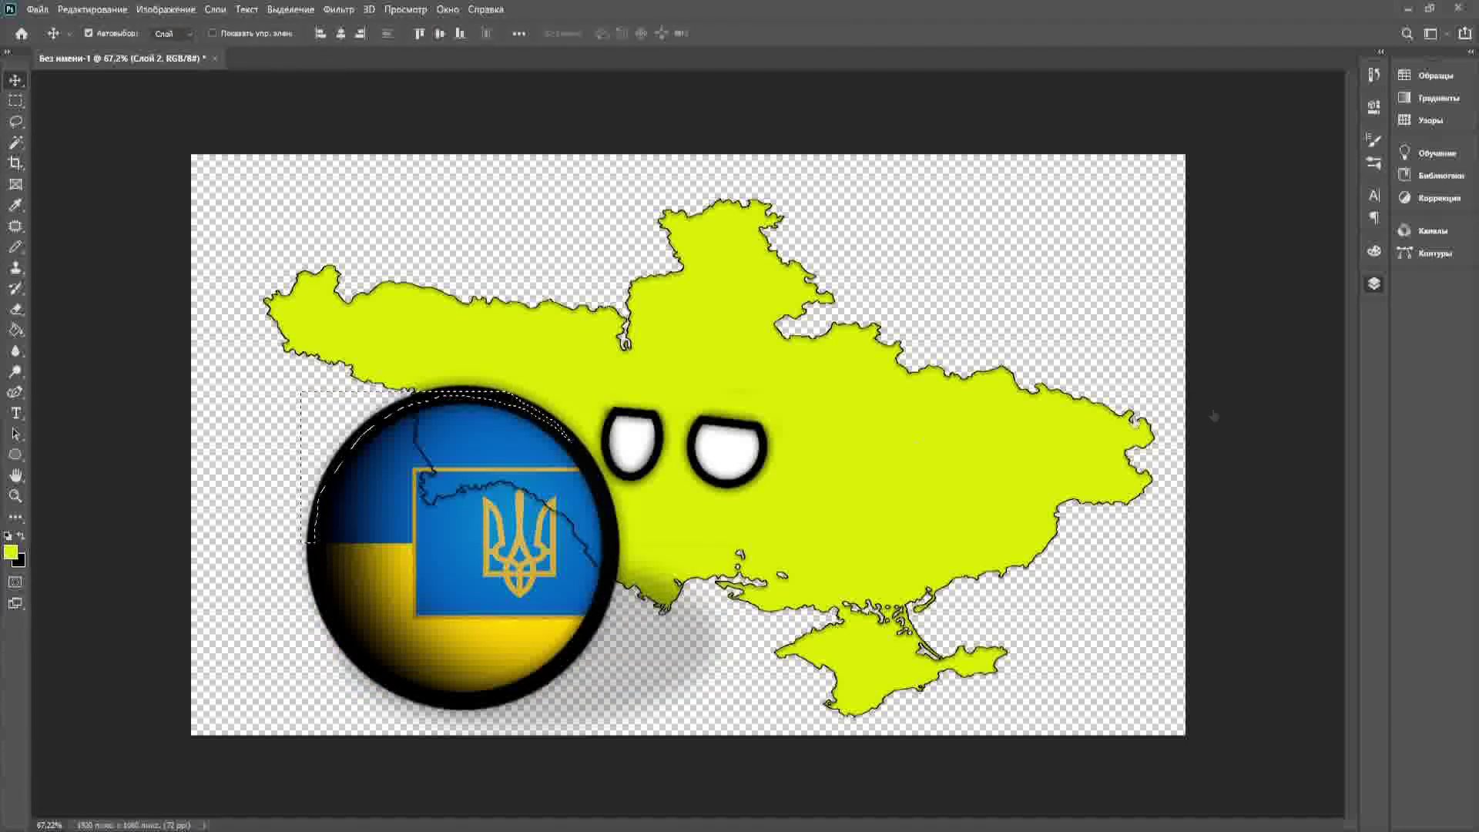
- Clear the selection, move the flag ball to the canvas's southwest corner and place the eyes on it
left_click(1195, 416)
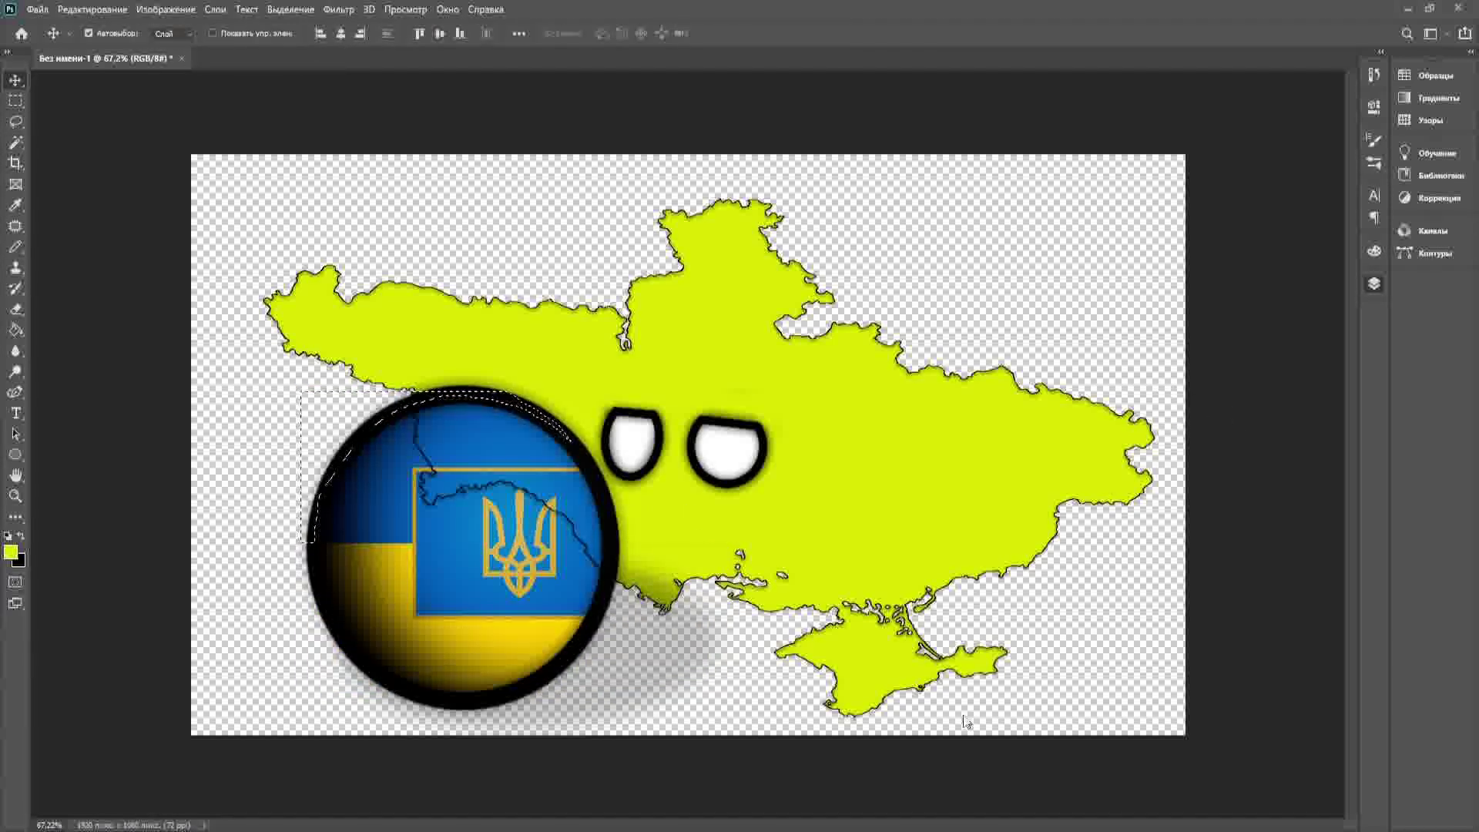
left_click(984, 650)
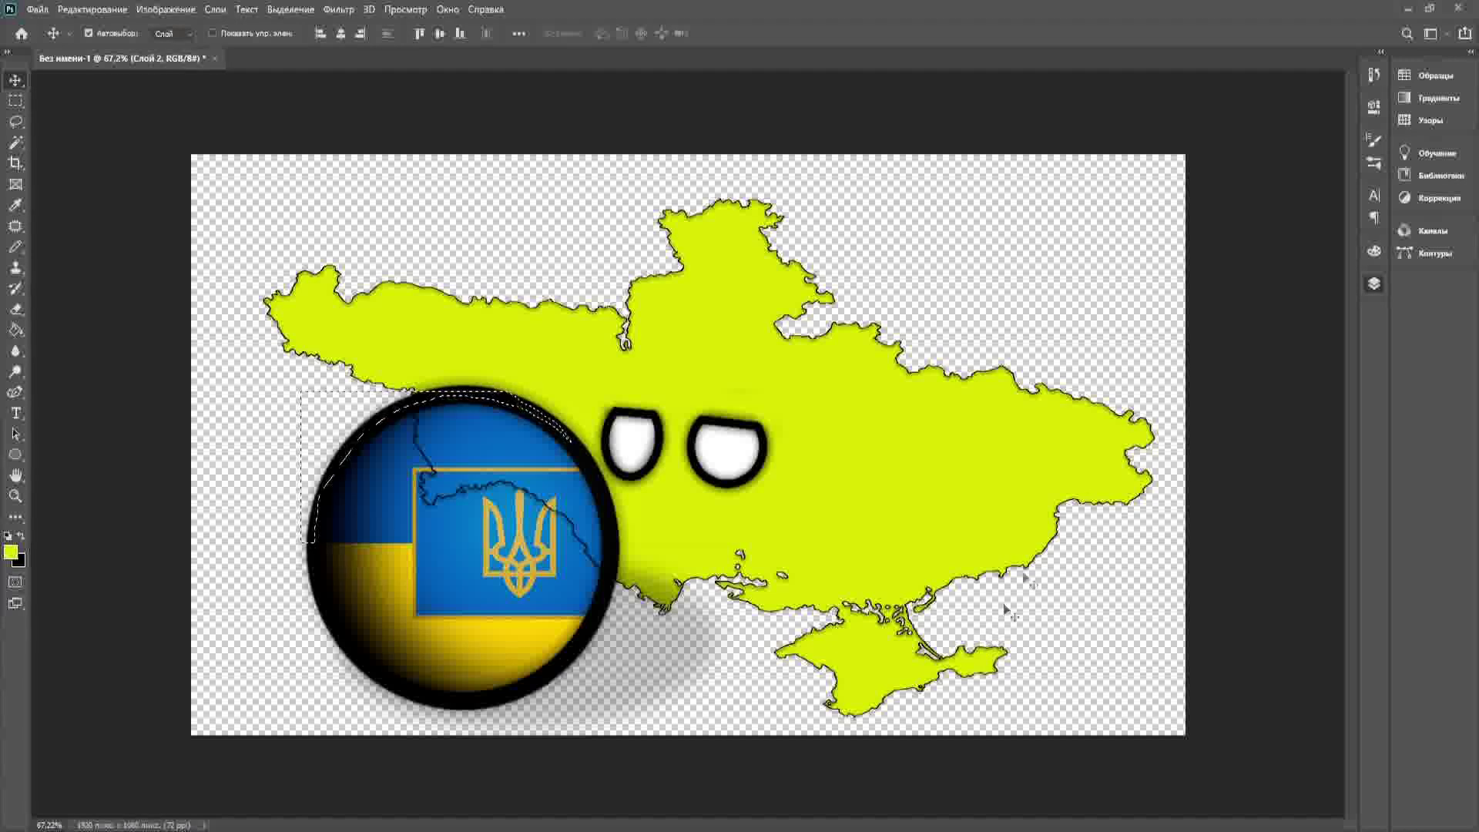
left_click(15, 101)
left_click(108, 154)
left_click(16, 84)
left_click_drag(478, 555, 308, 566)
left_click_drag(723, 453, 431, 562)
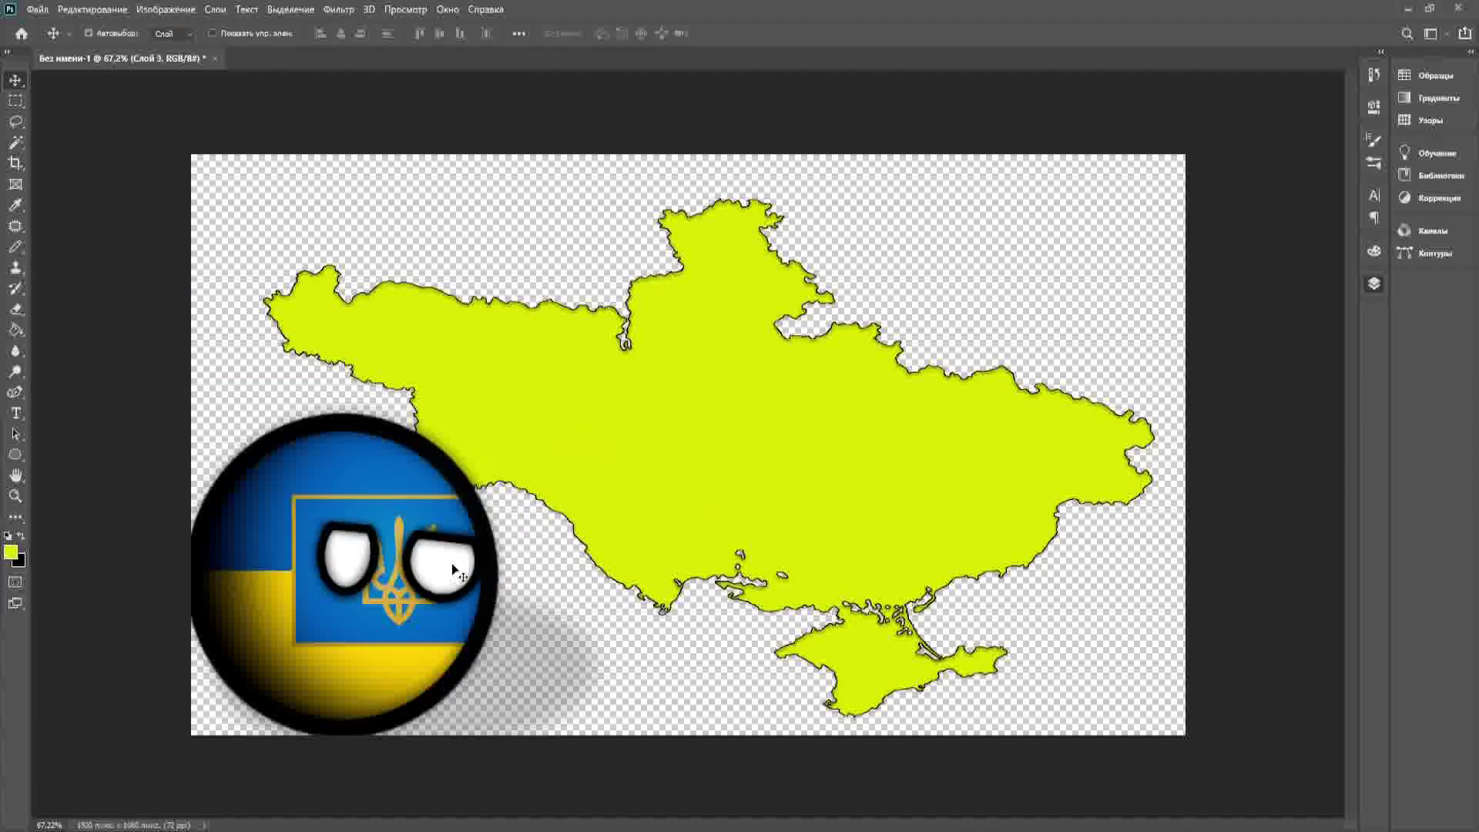
- Flip the eyes horizontally and shift them down slightly on the ball
key("ctrl+t")
key("ctrl+z")
right_click(499, 569)
left_click(546, 537)
left_click_drag(440, 566, 439, 573)
left_click(16, 83)
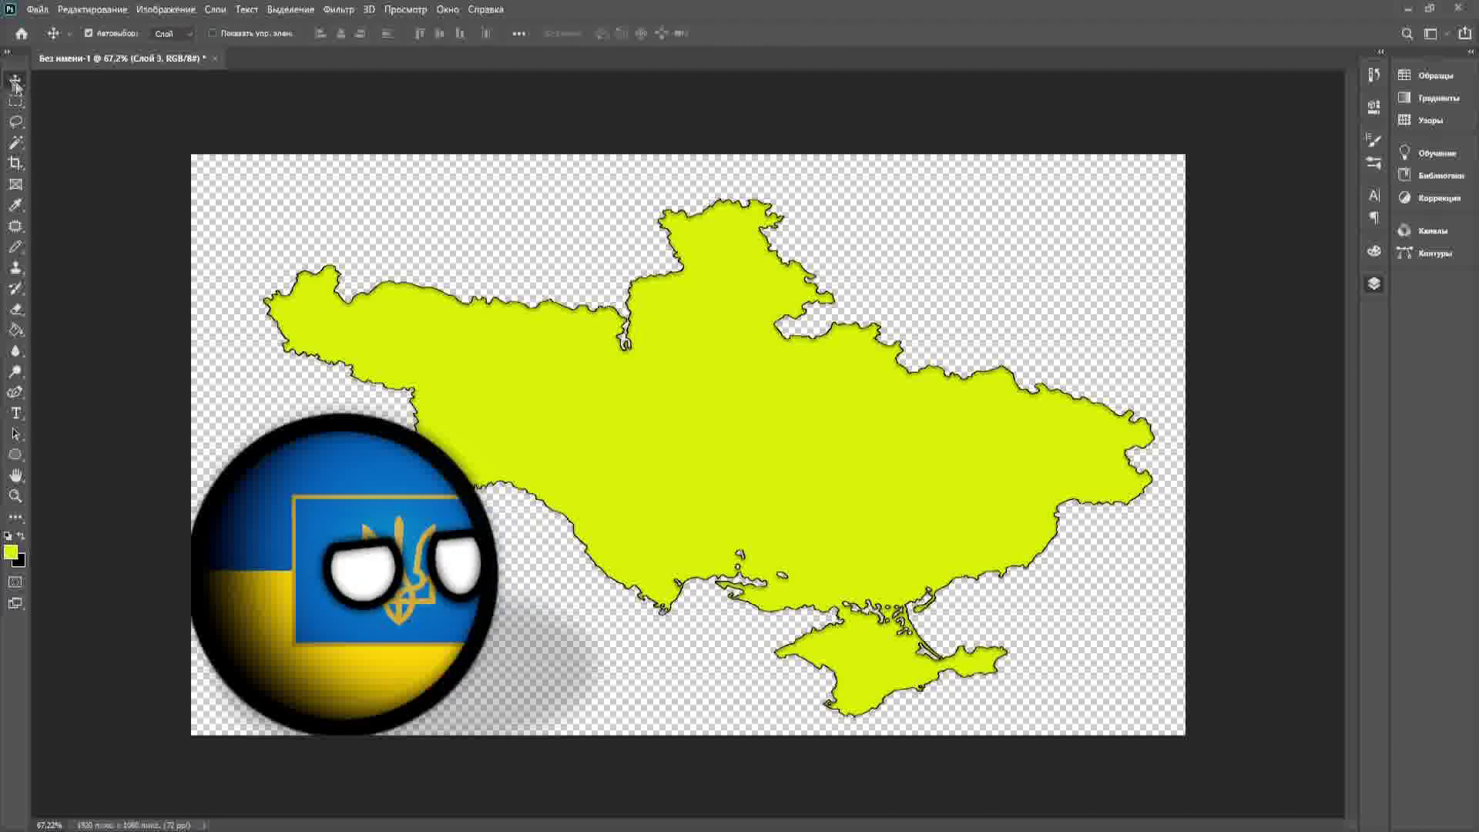
left_click(1114, 421)
left_click(1117, 400)
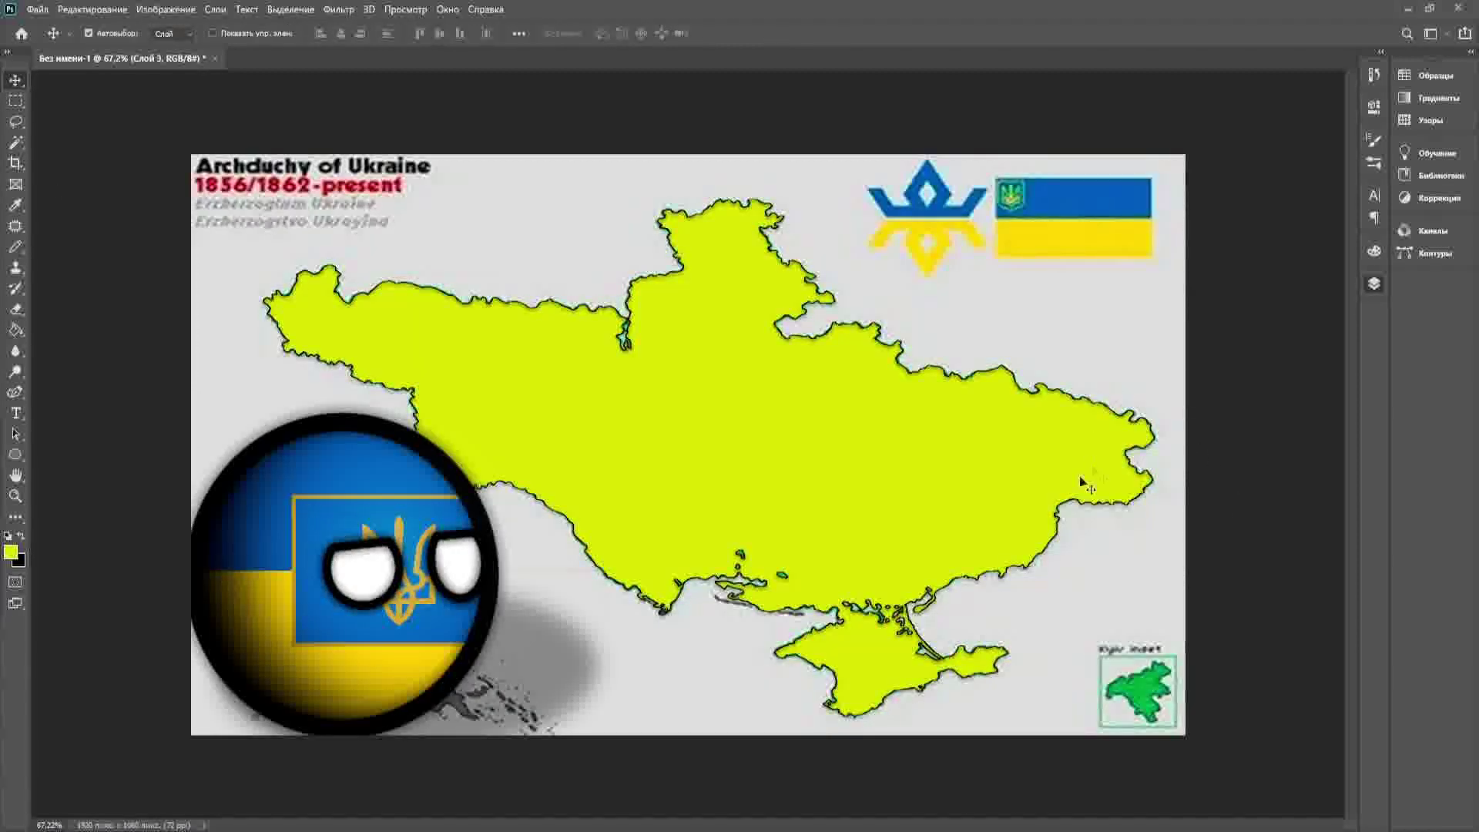
left_click(1123, 425)
scroll(873, 557, "down", 5)
left_click_drag(478, 565, 486, 567)
key("ctrl+z")
- Add layer effects to the territory that darken both the inside and the outside of its border
double_click(1218, 420)
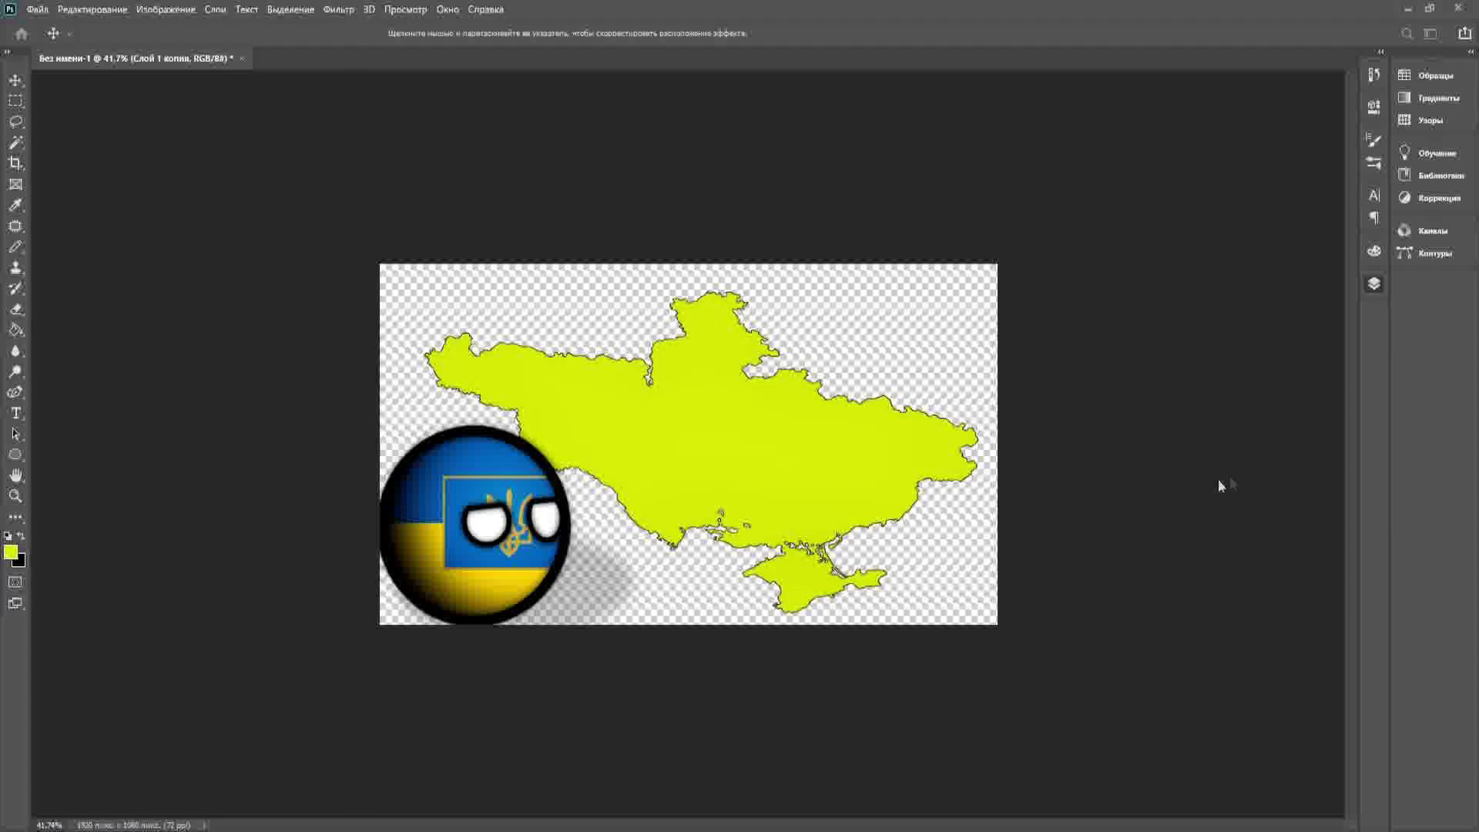
mouse_move(1130, 463)
left_mouse_down()
mouse_move(1163, 484)
mouse_move(1144, 483)
left_mouse_up()
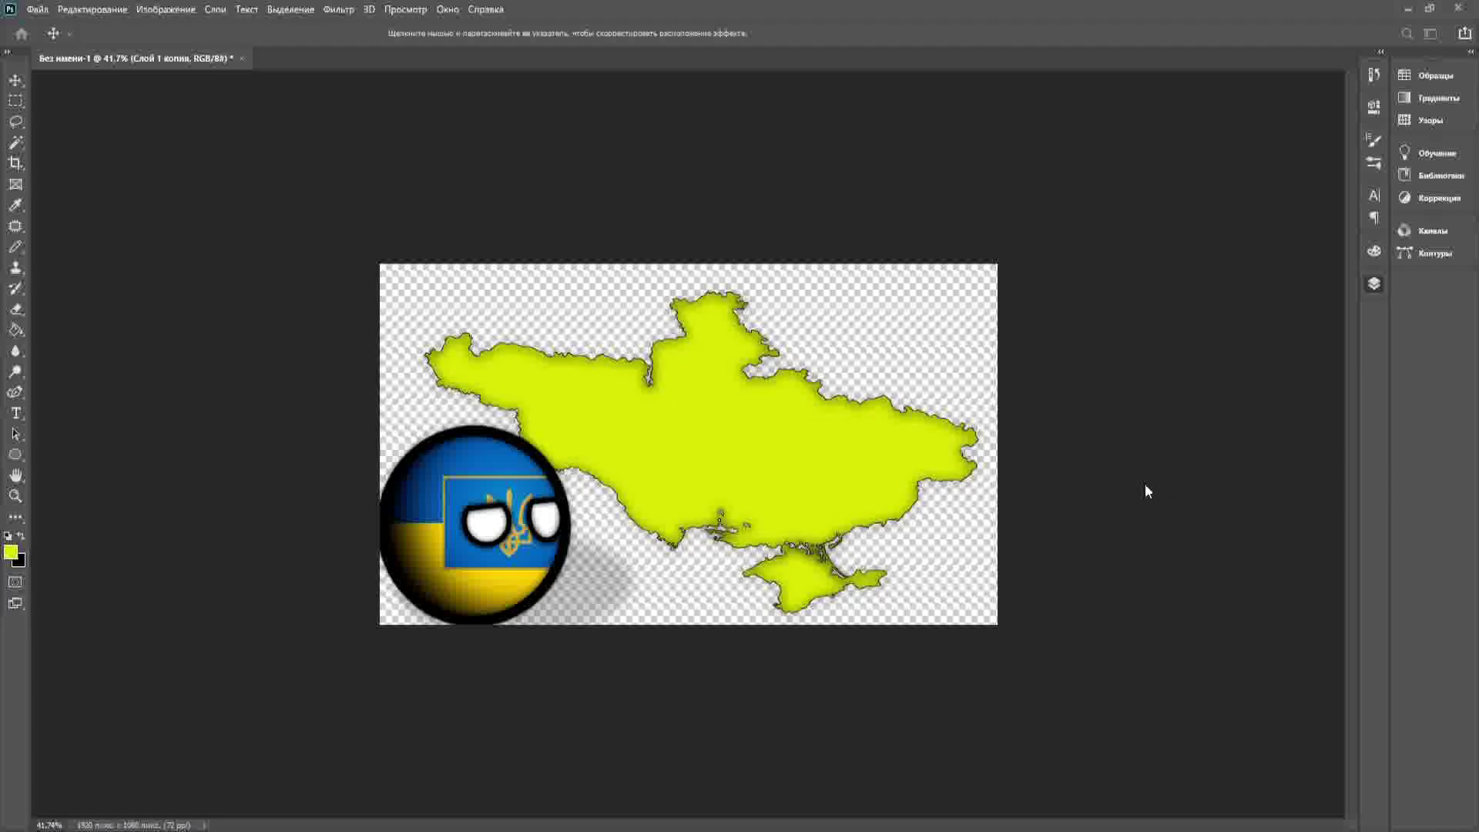
mouse_move(1060, 541)
left_mouse_down()
mouse_move(1114, 533)
mouse_move(994, 539)
mouse_move(1062, 571)
left_mouse_up()
left_click(1356, 442)
scroll(925, 457, "down", 5)
scroll(926, 457, "up", 5)
left_click(707, 598)
left_click(1314, 449)
- Place a new layer beneath the territory and ball and fill it with turquoise
left_click_drag(1180, 376, 1194, 424)
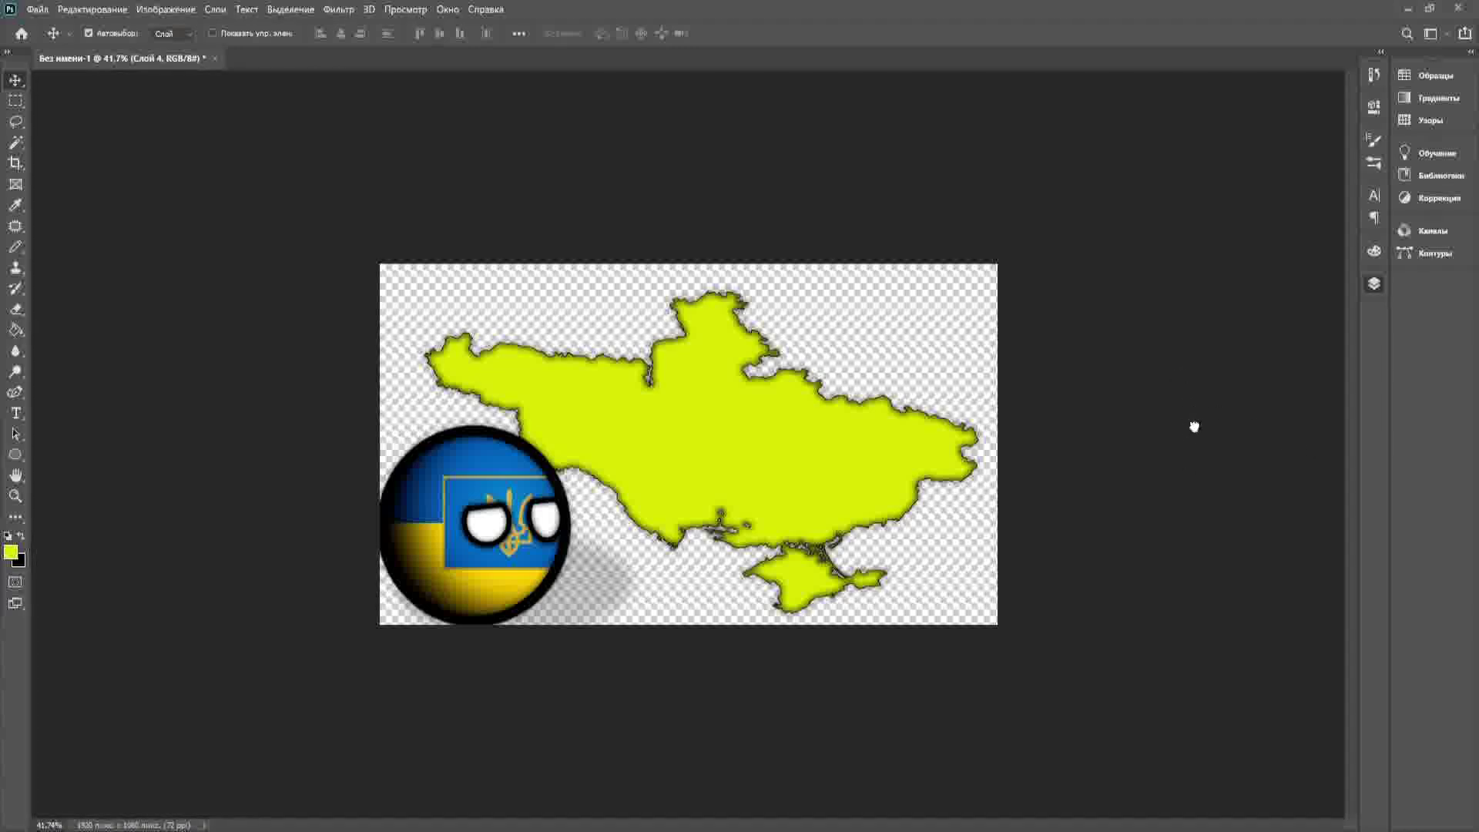
key("i")
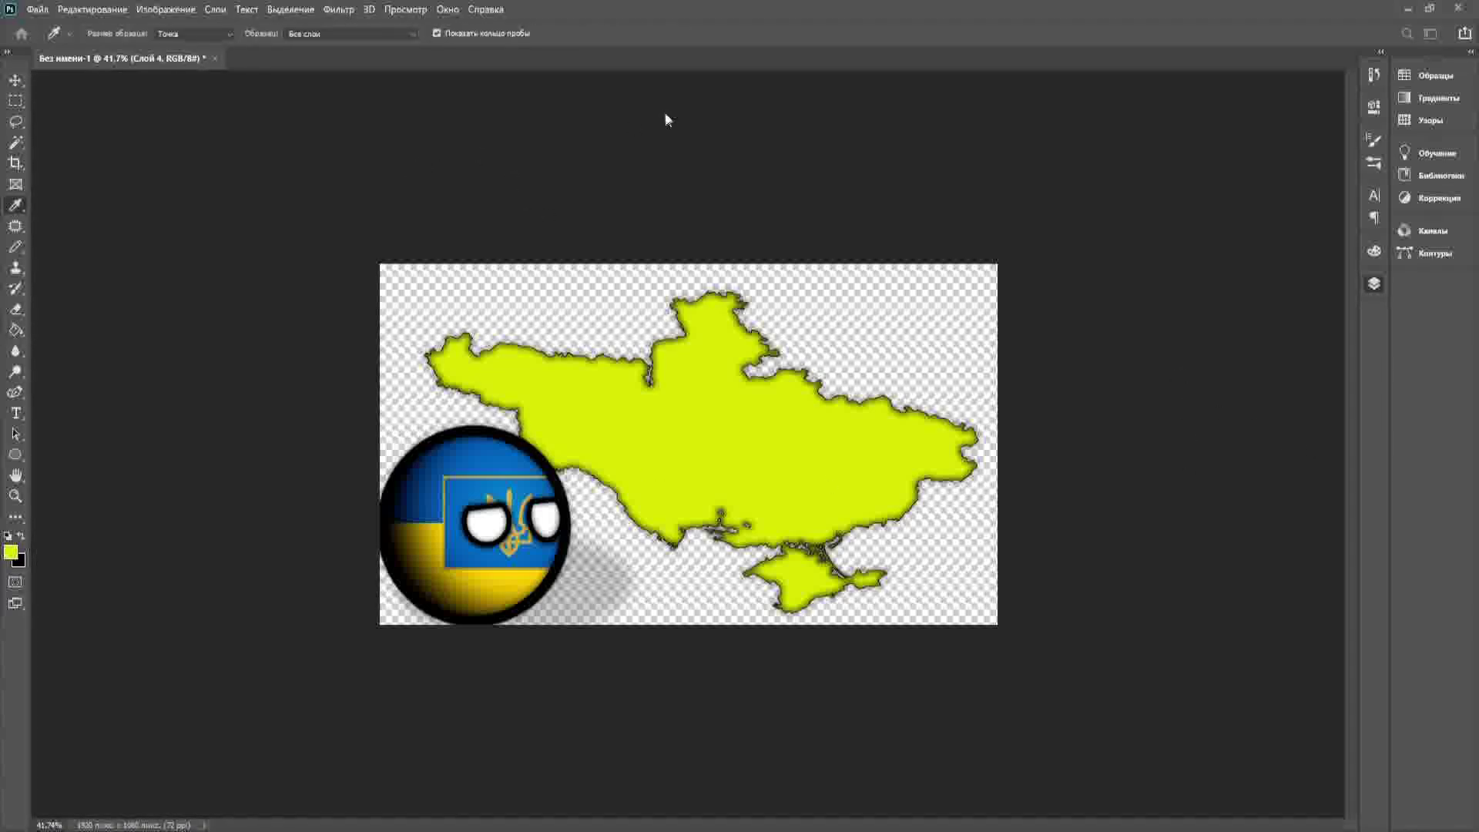
left_click(663, 113)
left_click(890, 464)
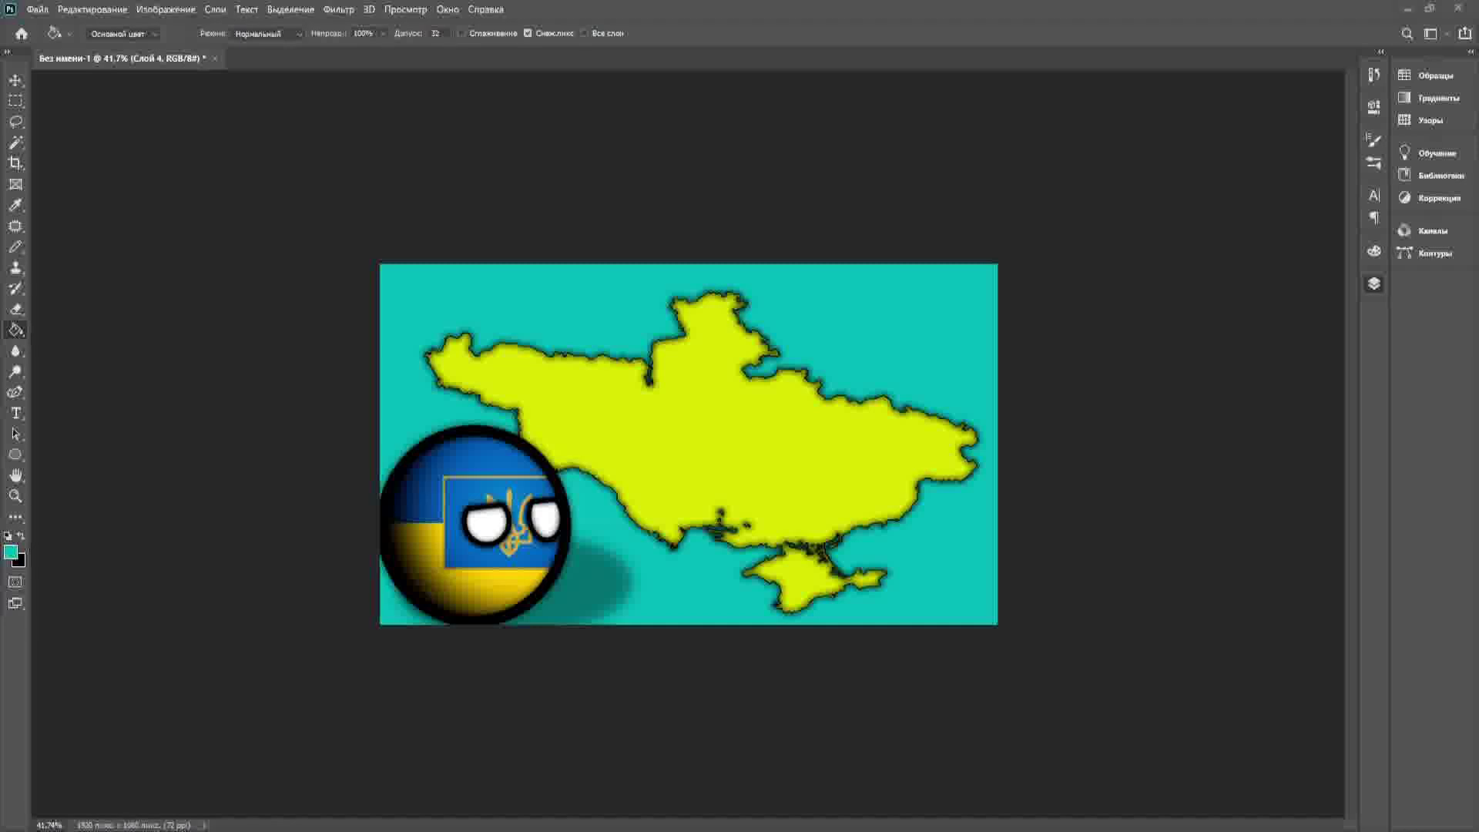
- Enlarge the Blue 6 texture to cover the whole canvas and move its layer beneath the territory and ball
left_click_drag(640, 405, 341, 245)
left_click_drag(737, 484, 1108, 670)
key("Return")
left_click_drag(1343, 325, 1297, 346)
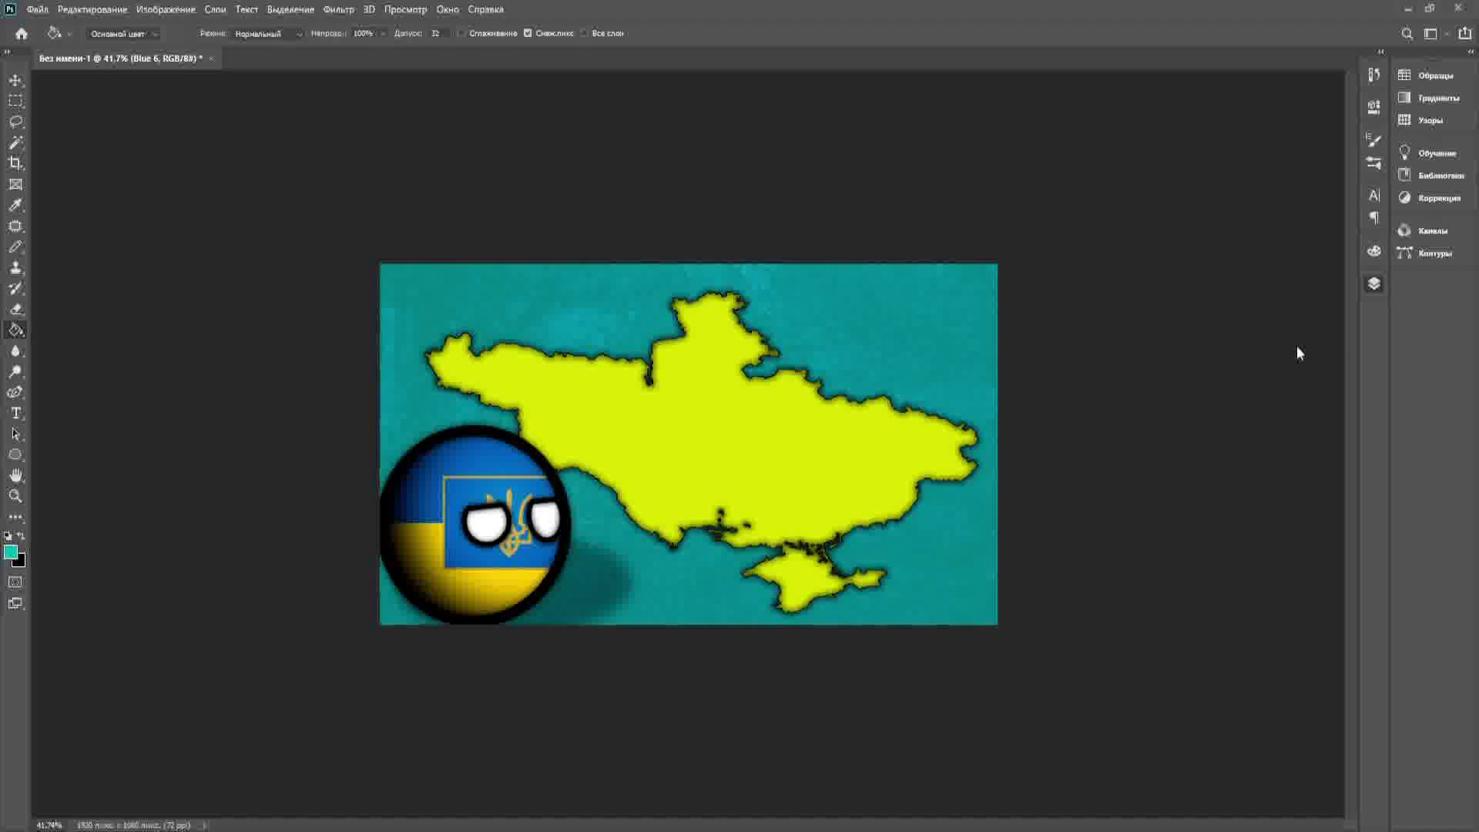
scroll(696, 365, "down", 5)
scroll(695, 362, "up", 3)
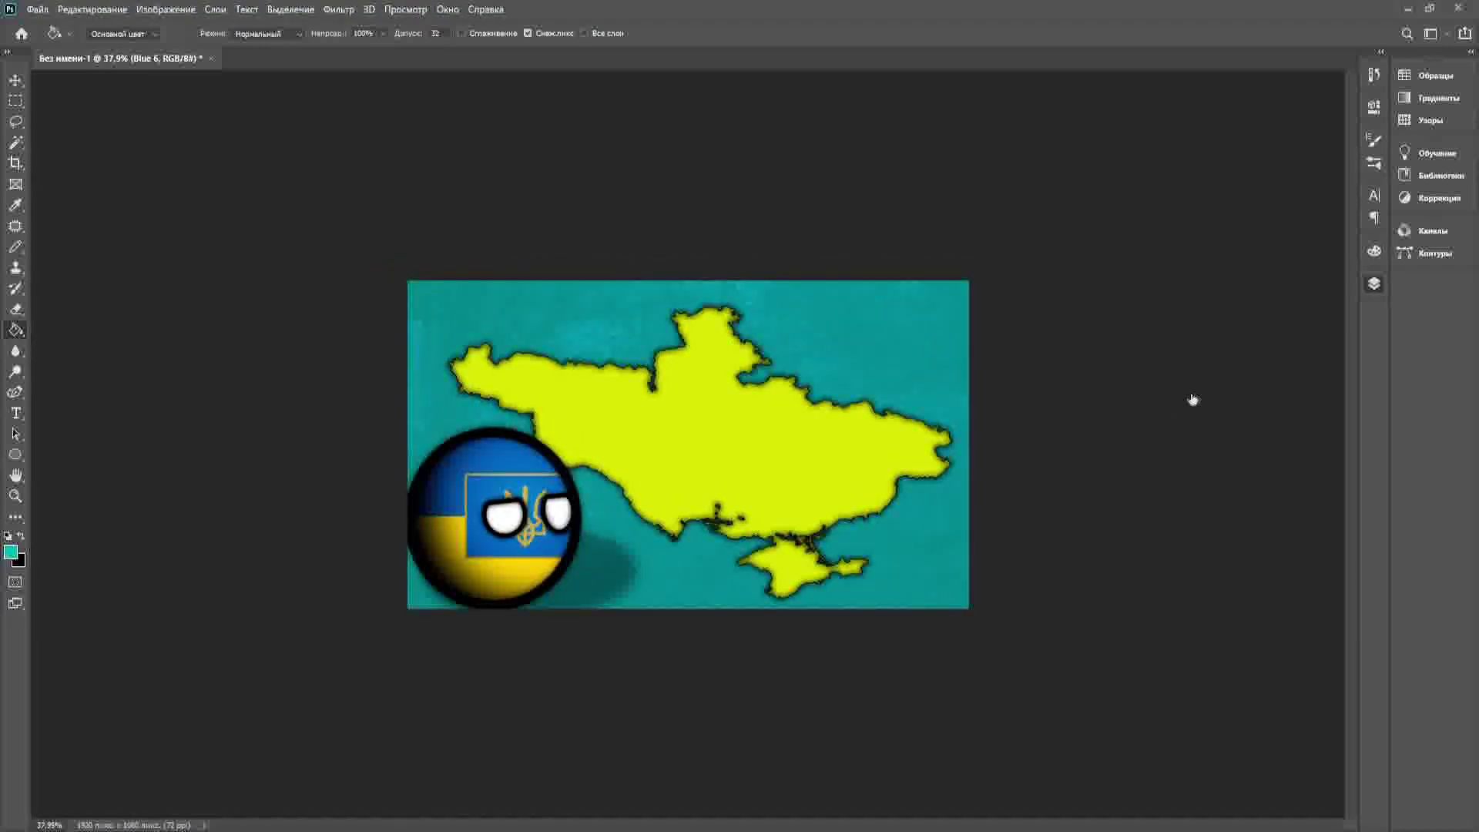
- Fill a new top layer with black and erase its middle with a very large soft brush to form a vignette
key("x")
left_click(478, 343)
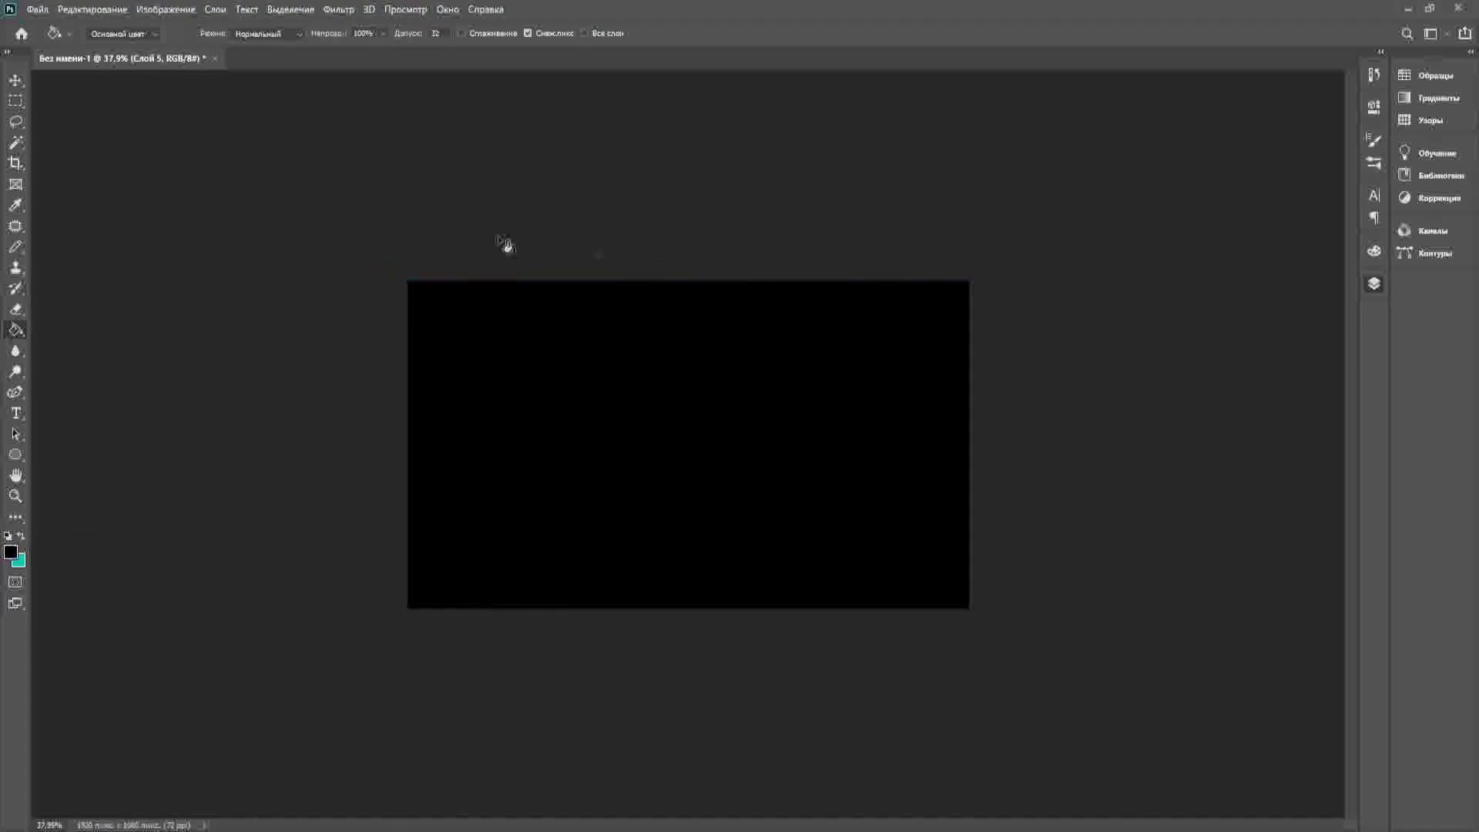
key("e")
mouse_move(144, 82)
left_mouse_down()
mouse_move(175, 82)
mouse_move(141, 115)
mouse_move(96, 122)
left_mouse_up()
left_click(688, 437)
left_click(631, 428)
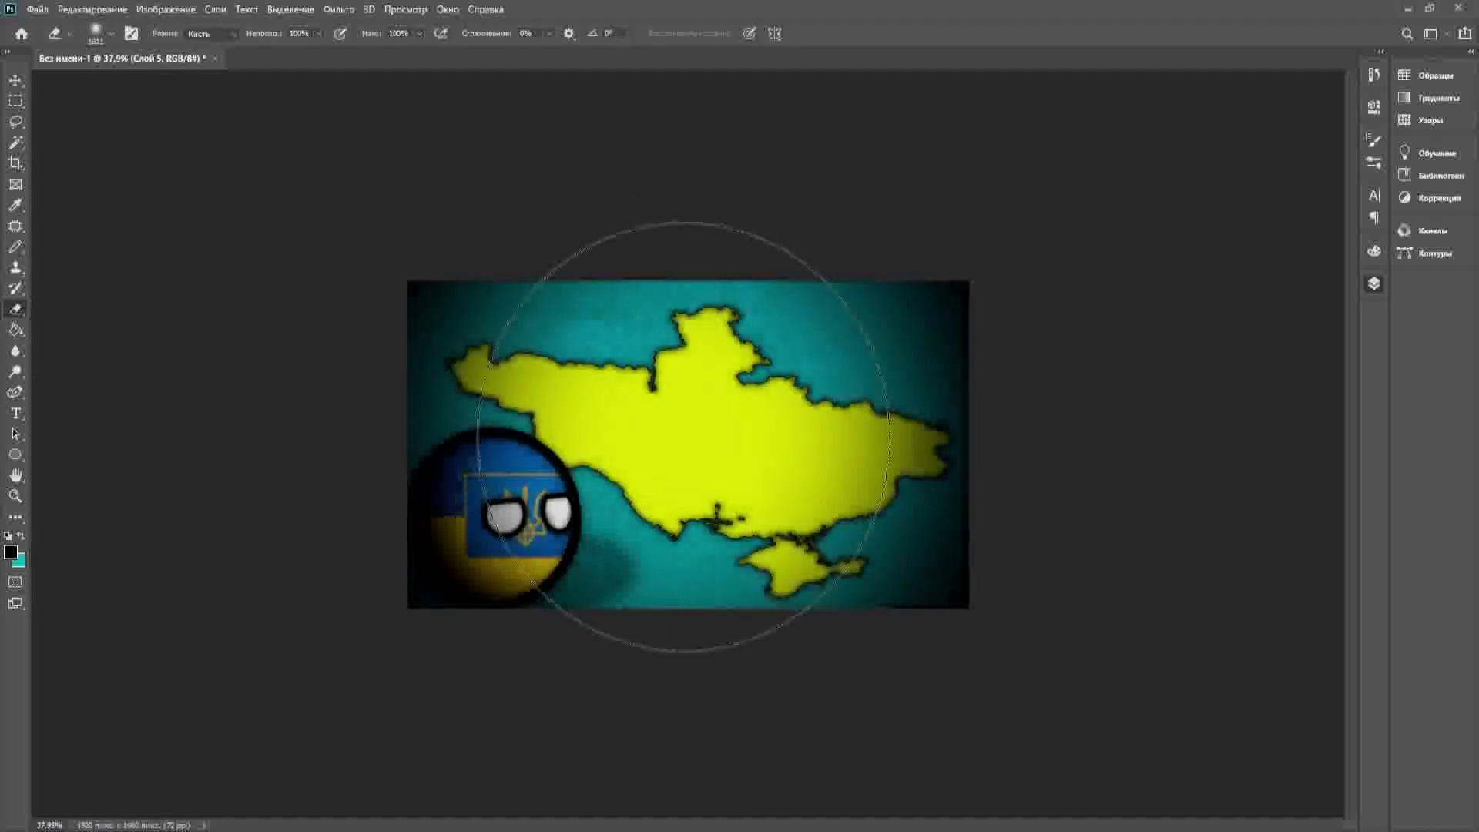
scroll(785, 410, "down", 3)
scroll(759, 301, "up", 4)
scroll(763, 292, "down", 3)
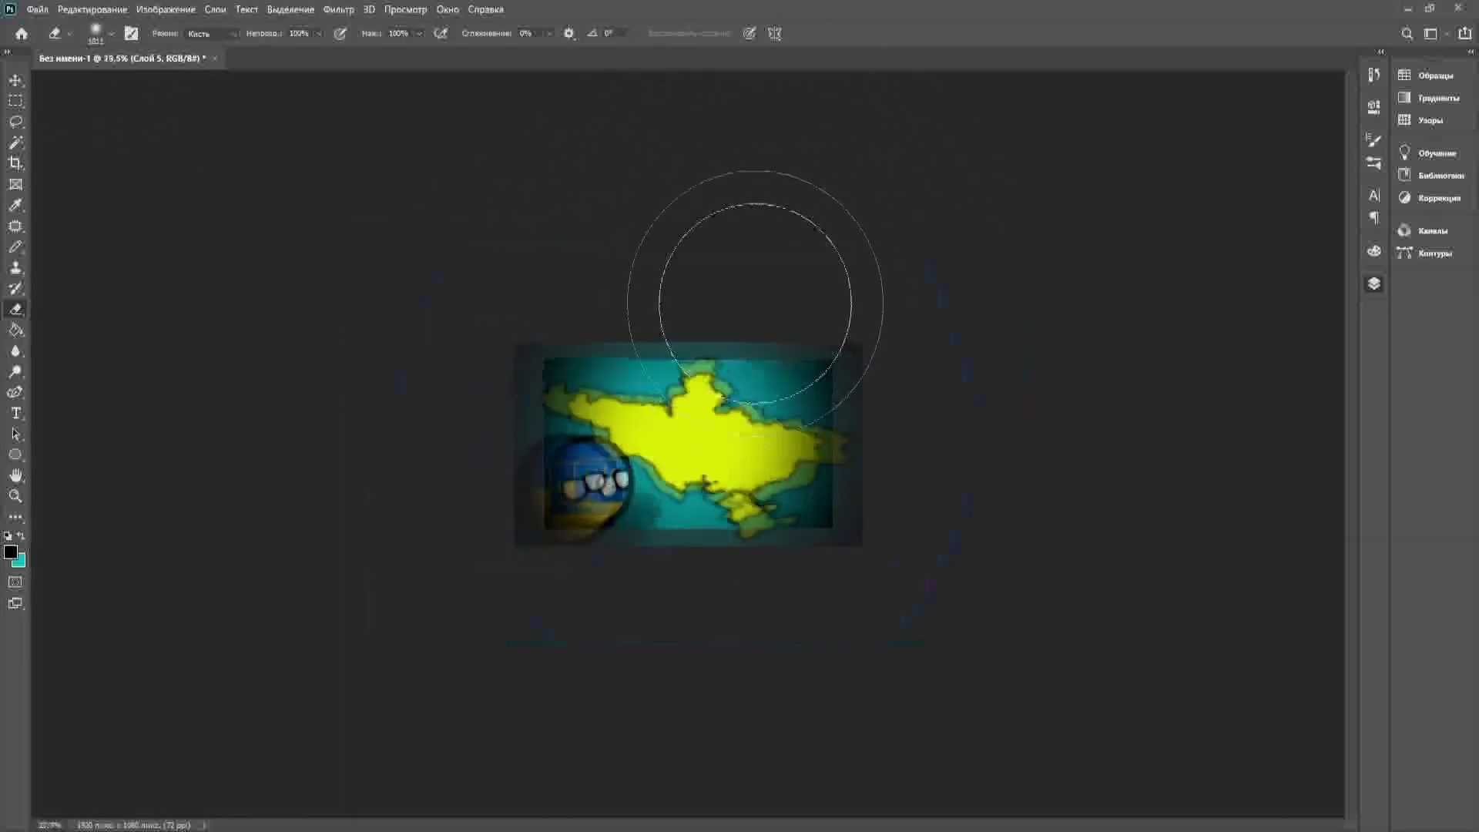
scroll(733, 347, "up", 1)
scroll(847, 308, "down", 4)
scroll(844, 293, "down", 2)
scroll(812, 267, "up", 4)
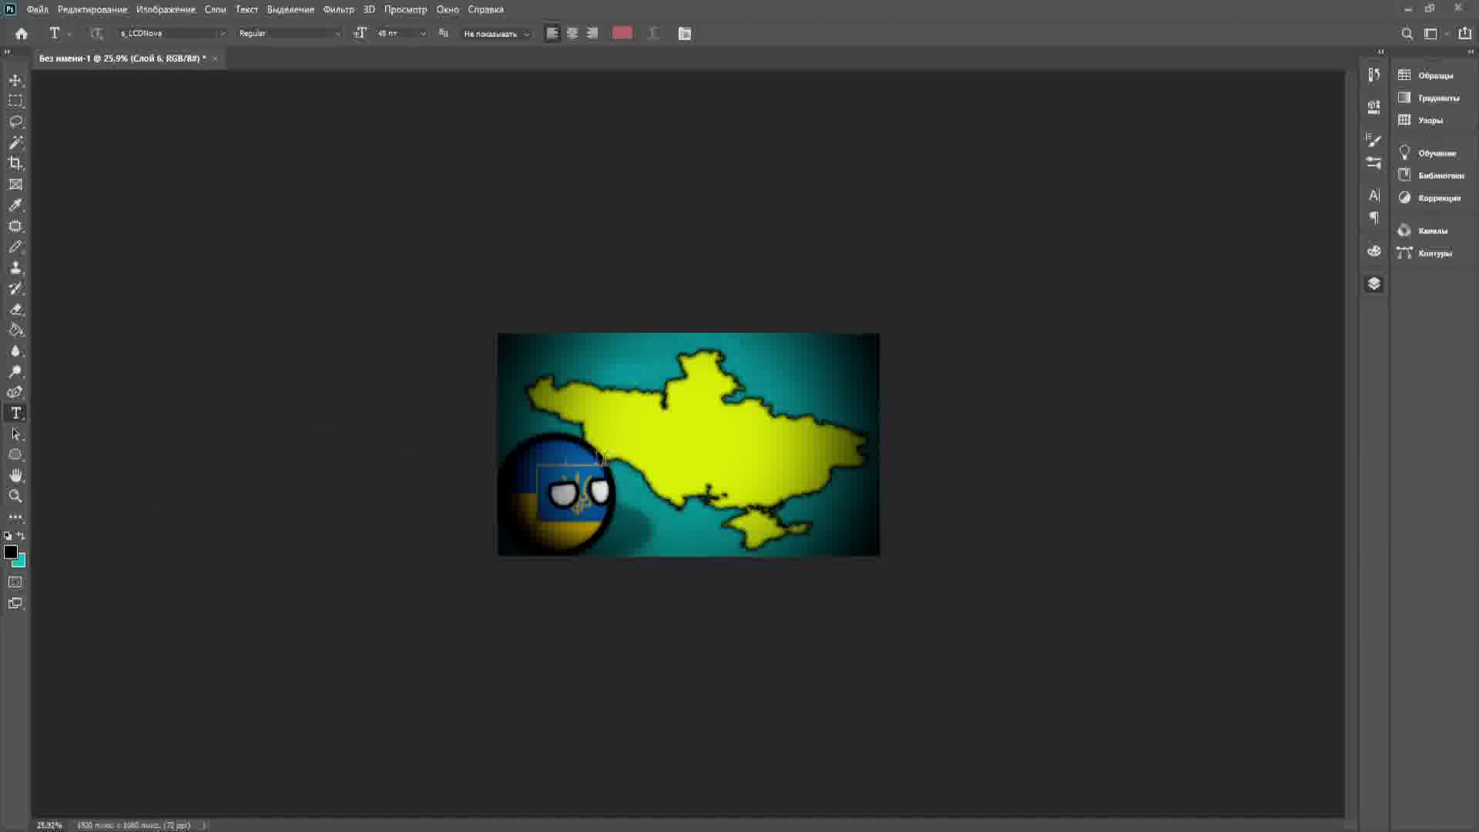
- Set the text colour to white and start an empty text line on the territory
left_click(11, 552)
left_click_drag(492, 166, 322, 128)
left_click(695, 137)
scroll(685, 339, "up", 5)
left_click(636, 427)
key("BackSpace")
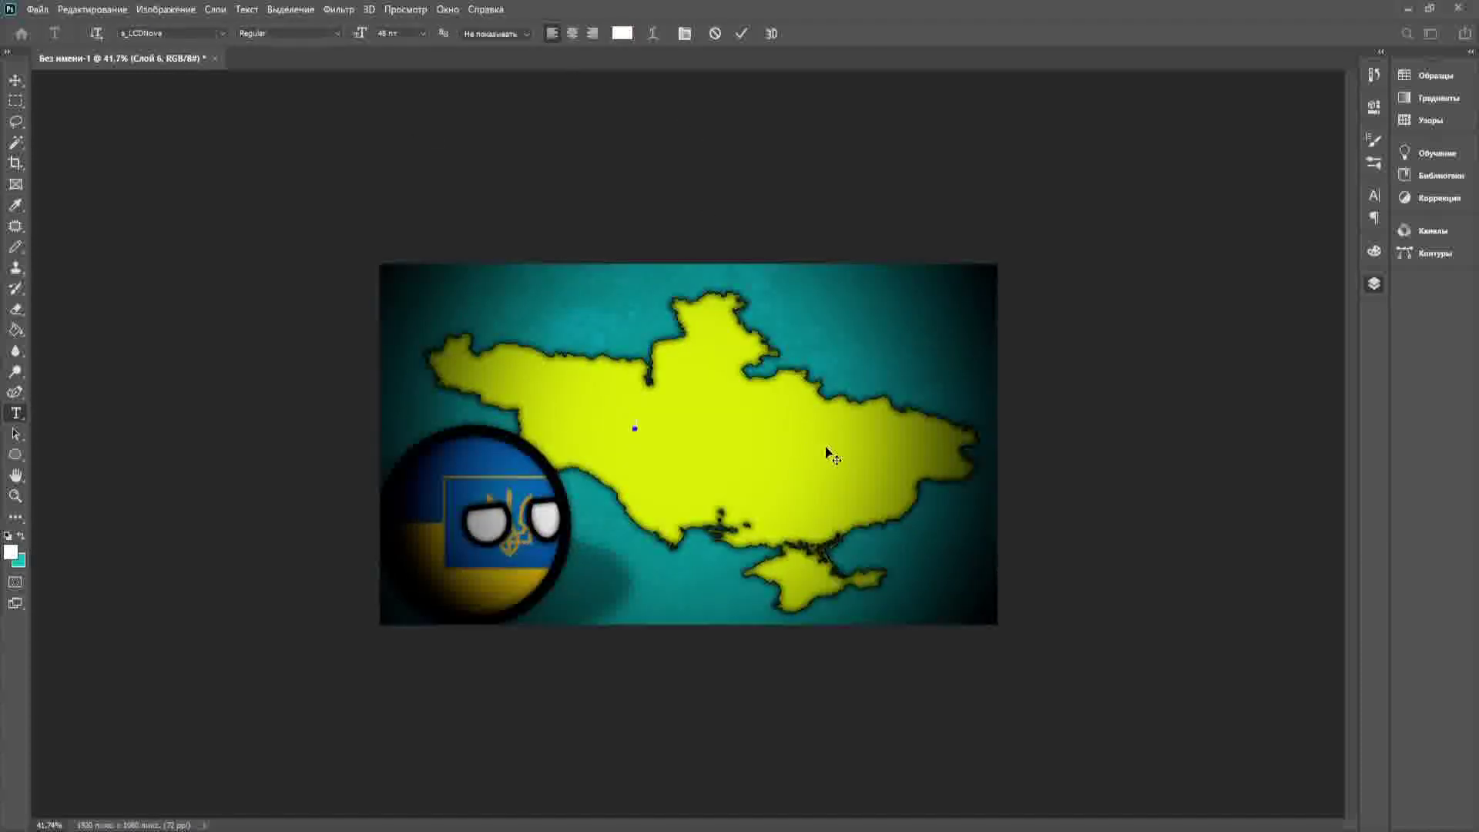
type("украина")
key("BackSpace")
key("BackSpace")
key("BackSpace")
key("BackSpace")
key("BackSpace")
key("BackSpace")
key("BackSpace")
- Set the text size to 72 pt and enter "королквство украина" as the territory's title
left_click(424, 33)
left_click(409, 234)
type("королквство украина")
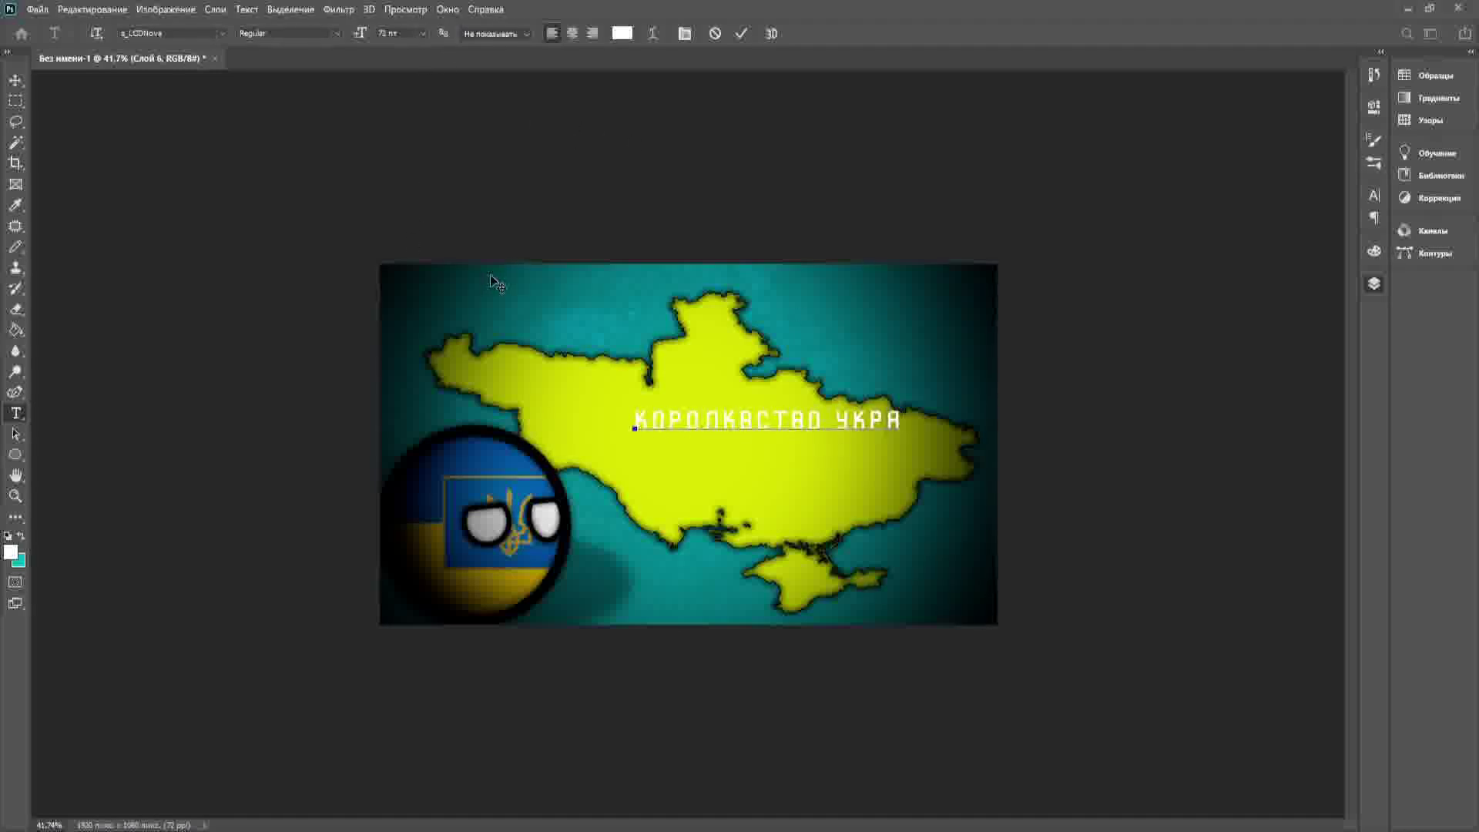
- Centre the title on the territory, tilted downward to the east, and commit the text
left_click_drag(739, 525, 721, 488)
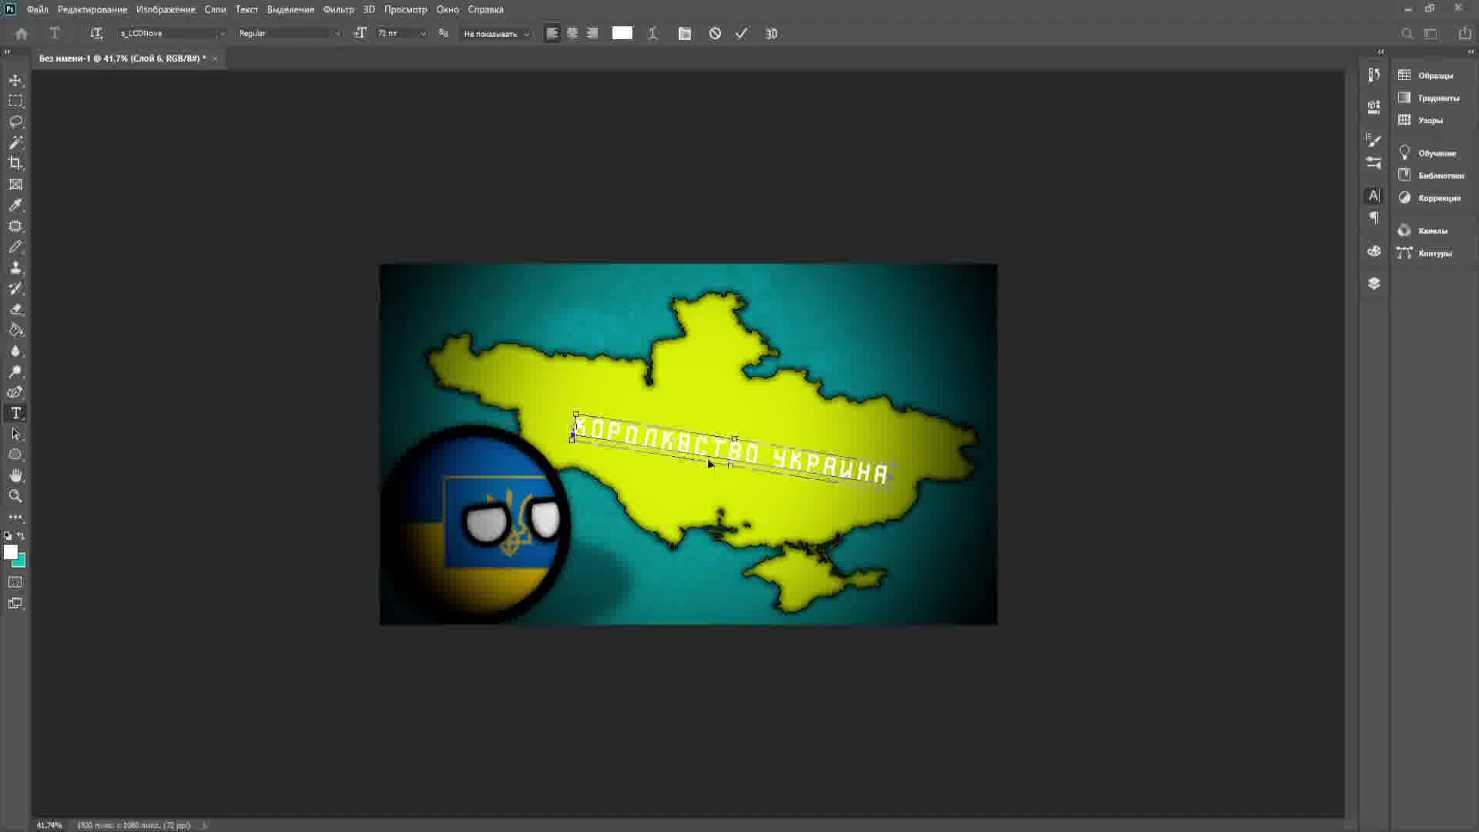
left_click_drag(803, 462, 799, 446)
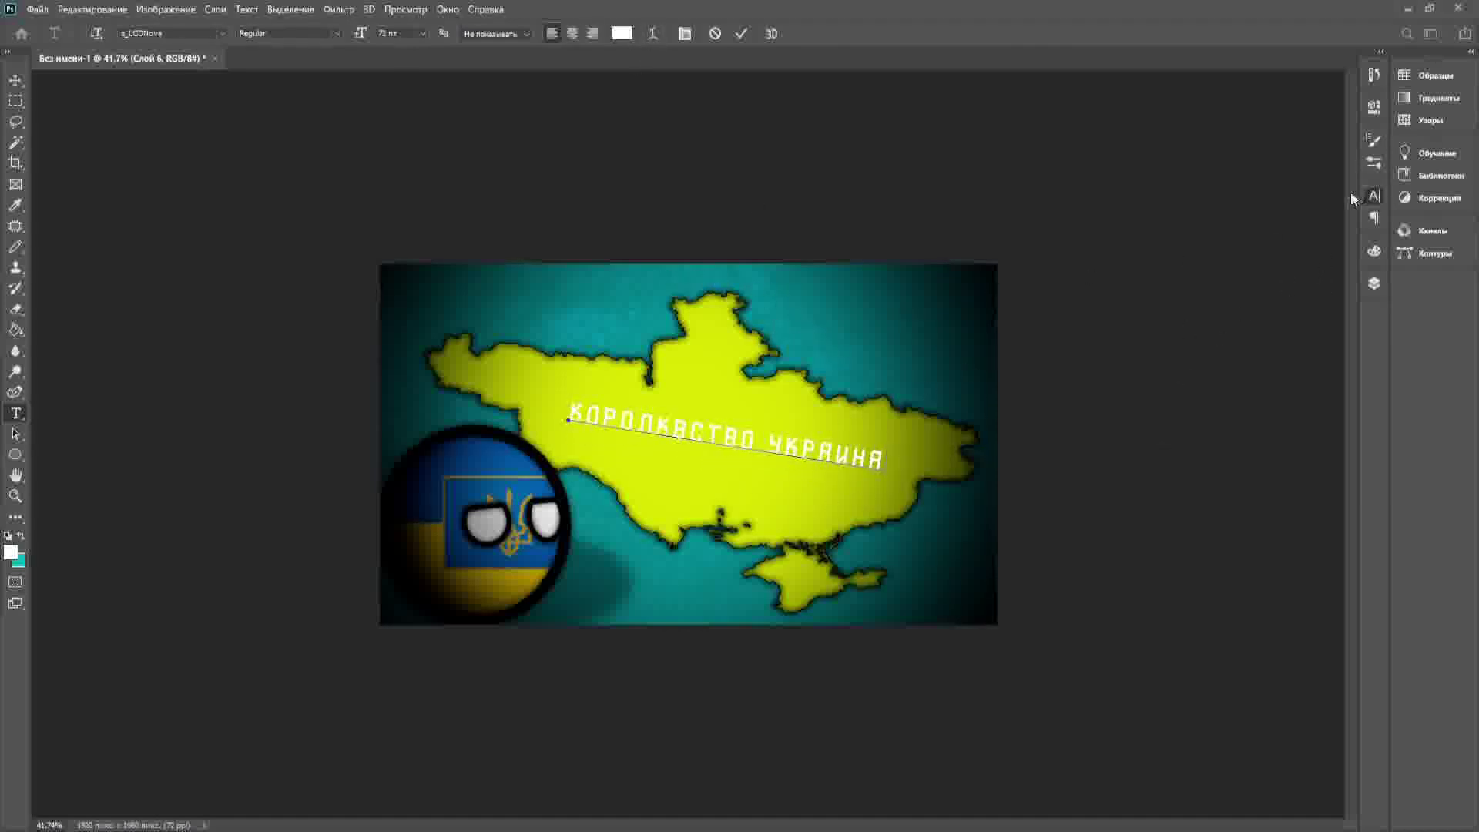
left_click(17, 81)
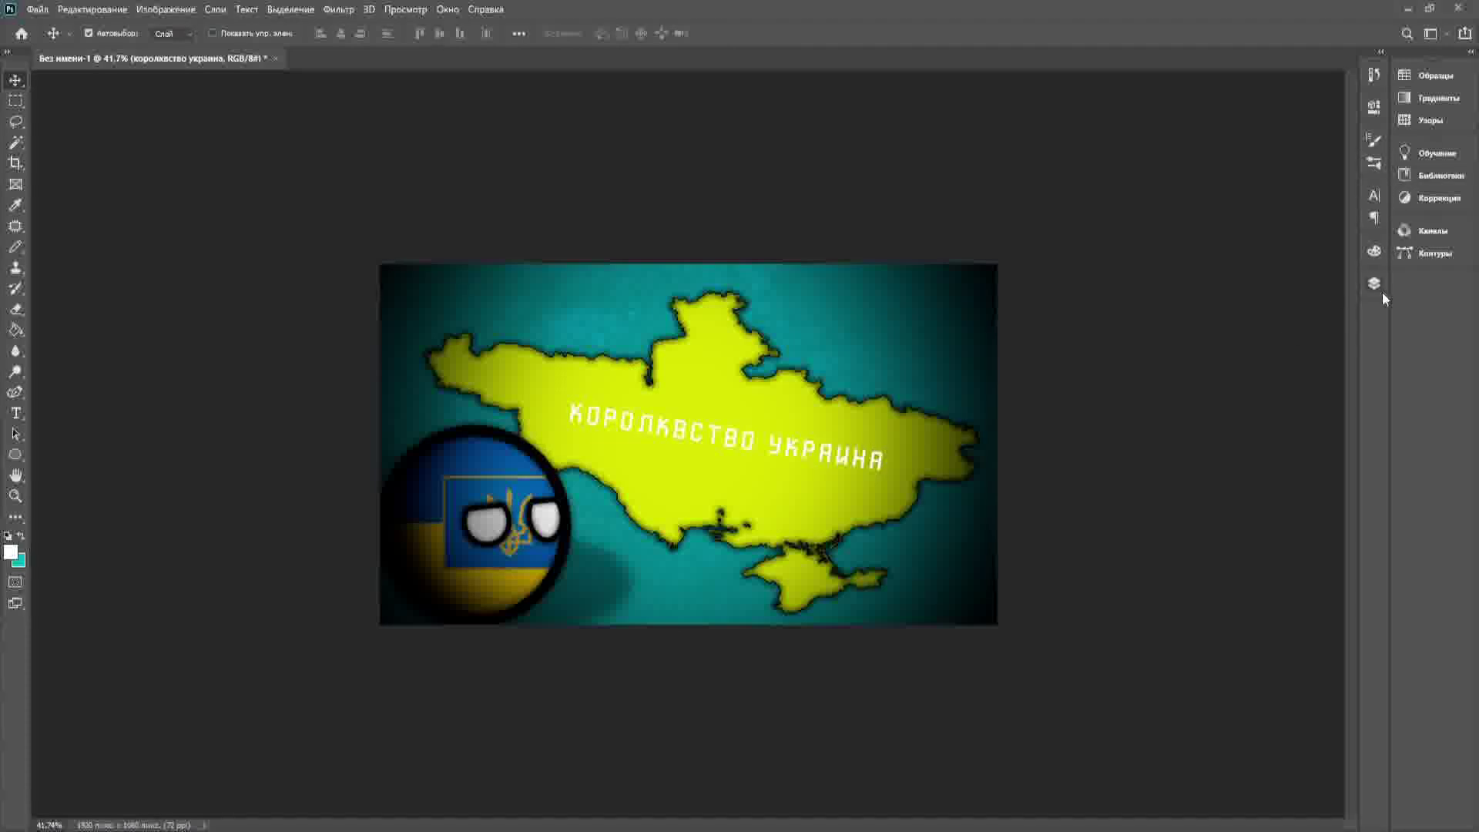
- Add a black outline to the title and nudge it slightly on the territory
key("h")
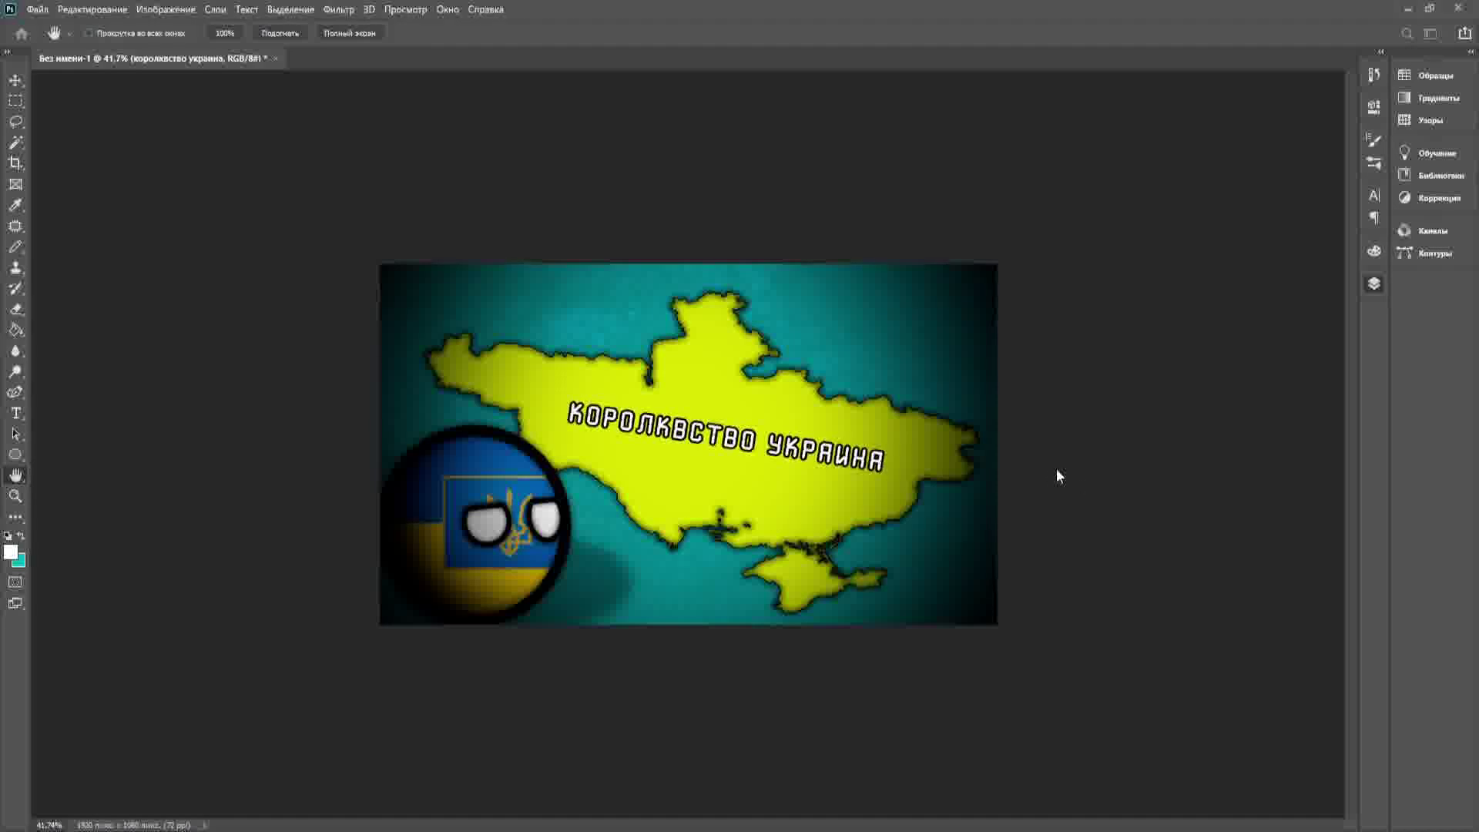
key("v")
left_click(1190, 369)
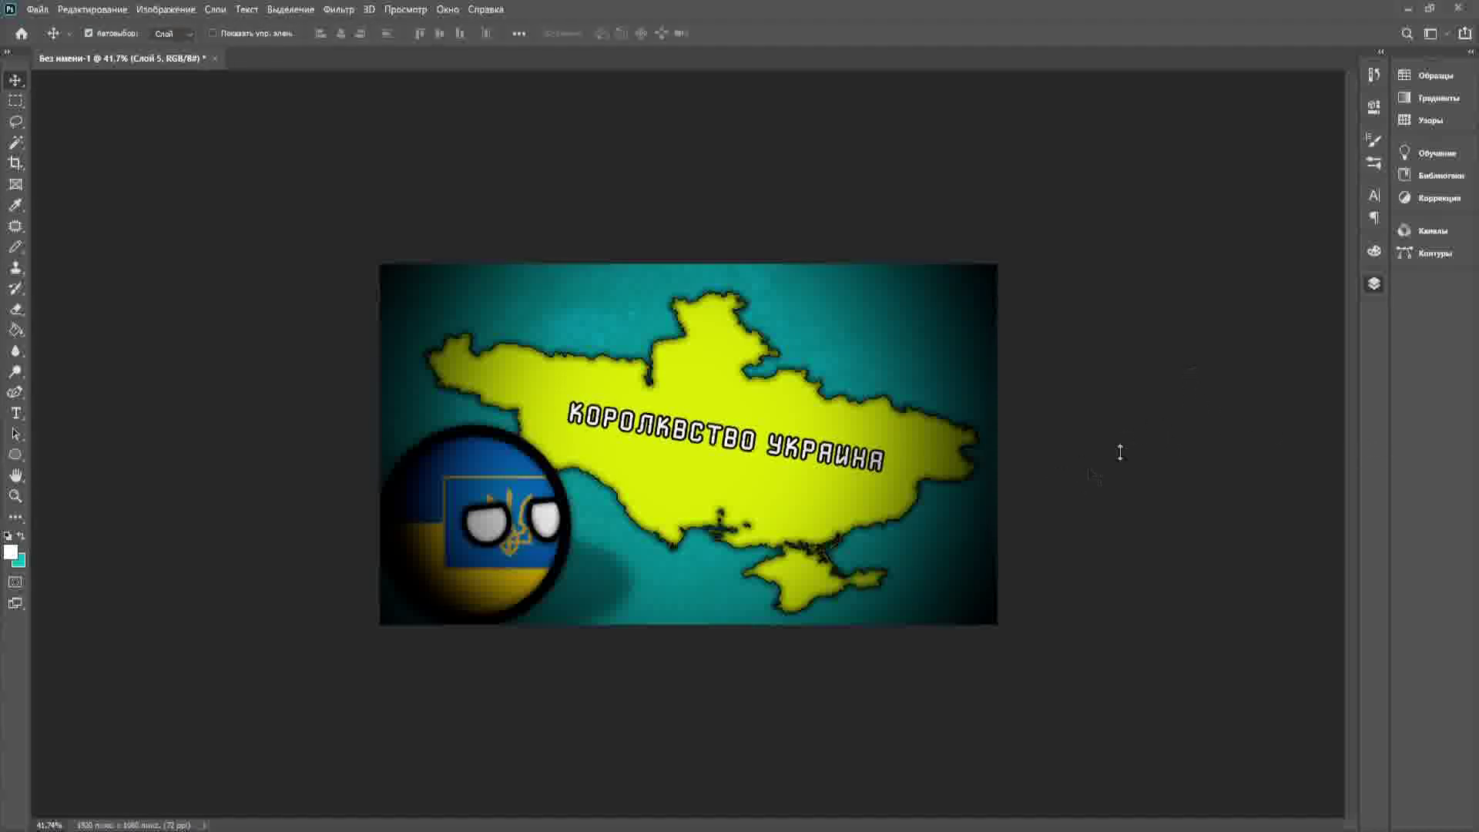
scroll(1121, 452, "down", 5)
left_click_drag(753, 449, 749, 450)
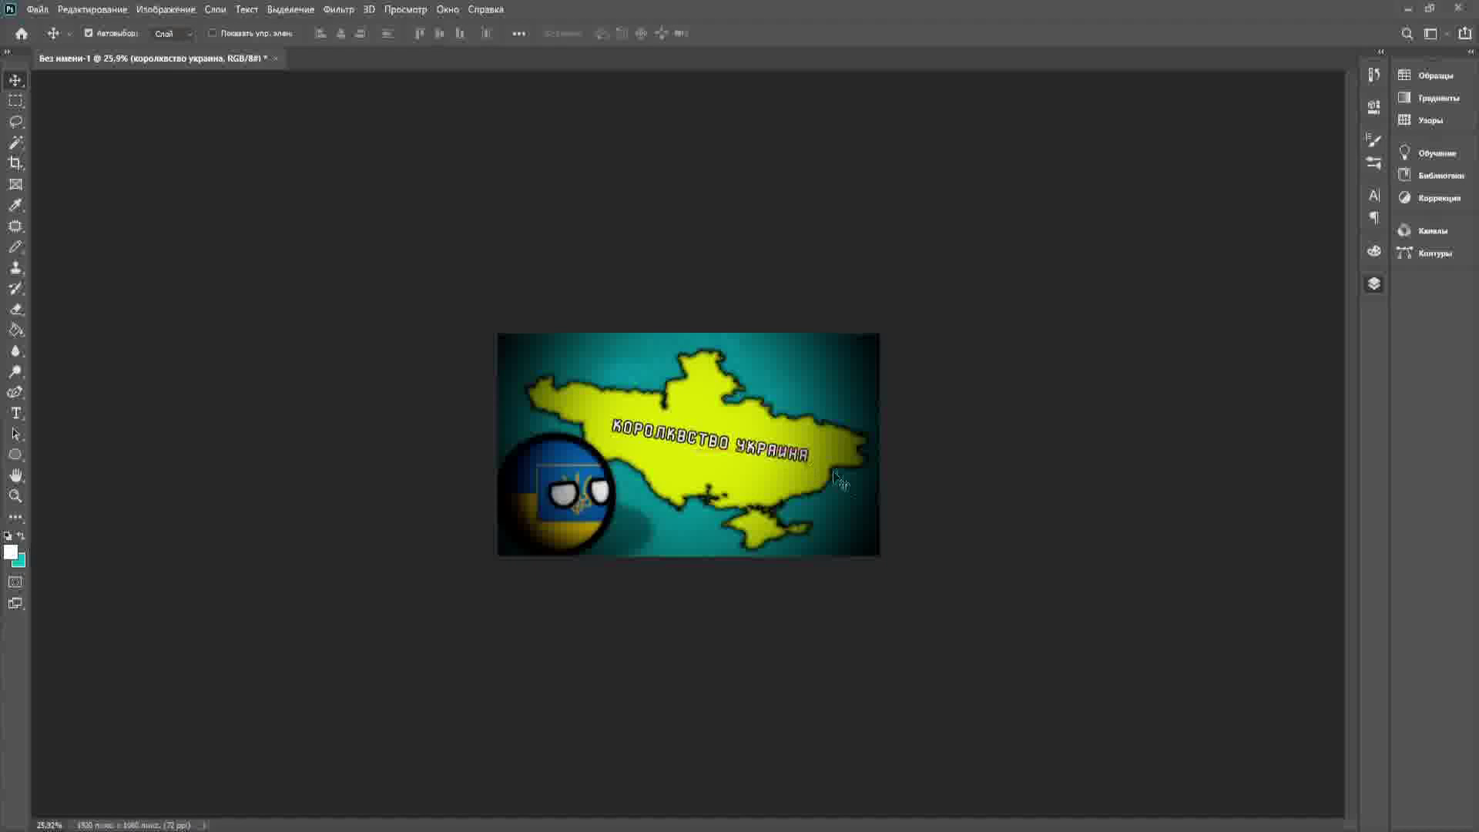
scroll(842, 474, "up", 11)
left_click_drag(849, 462, 845, 471)
- Save the finished illustration as украина арт.psd
scroll(845, 471, "down", 11)
scroll(847, 471, "down", 2)
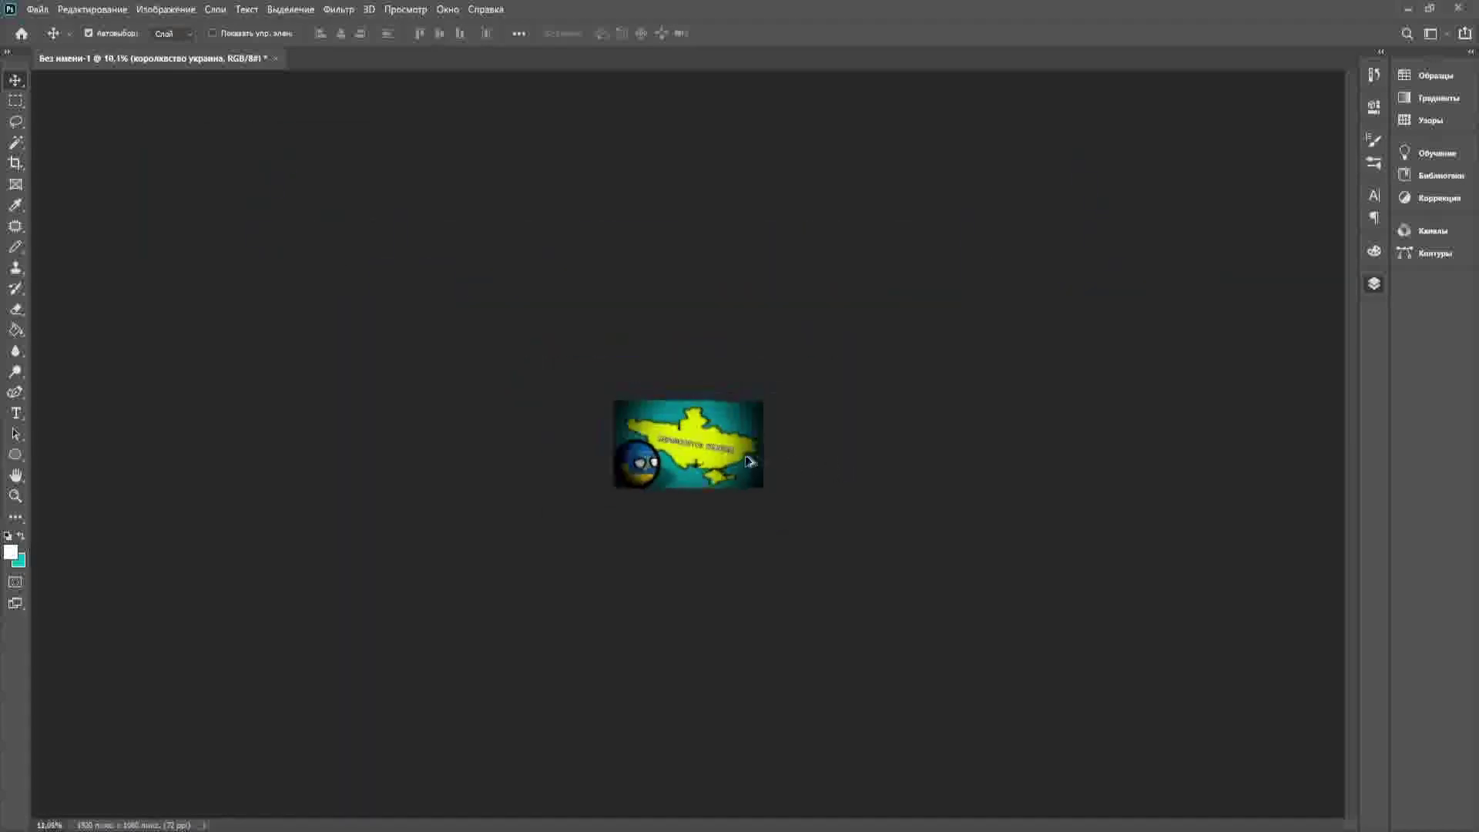
scroll(793, 462, "up", 5)
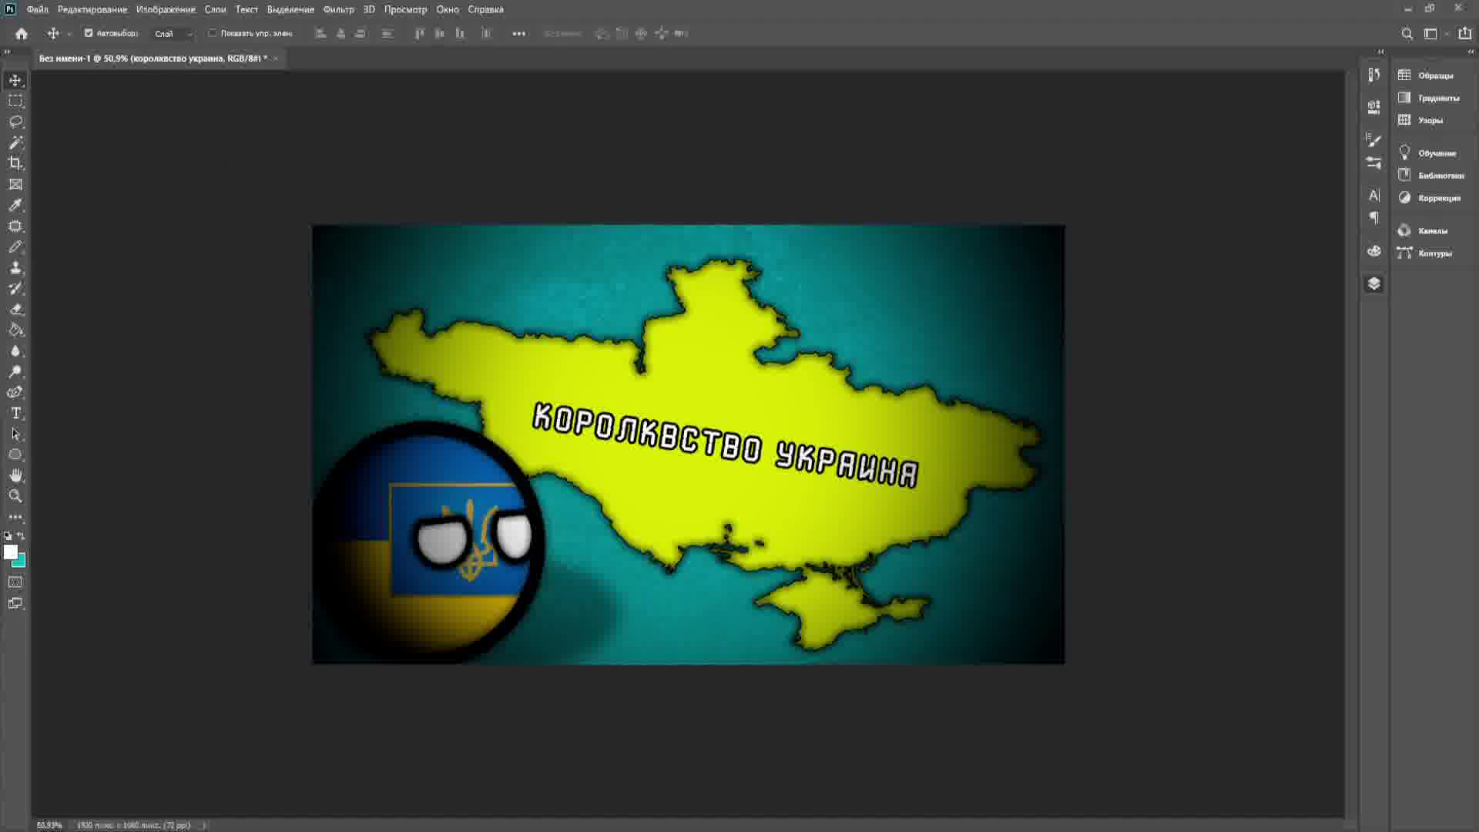
key("Return")
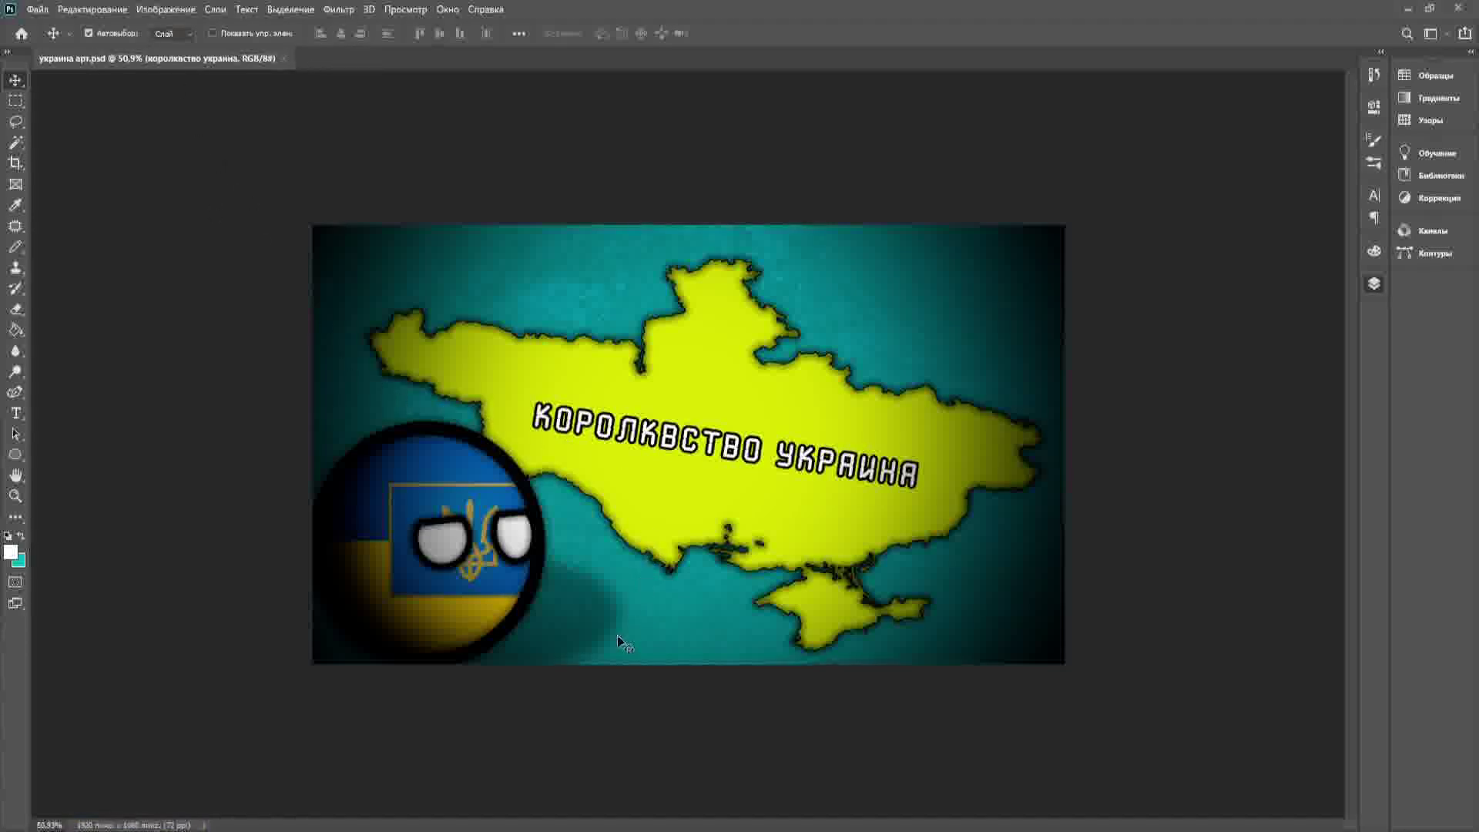